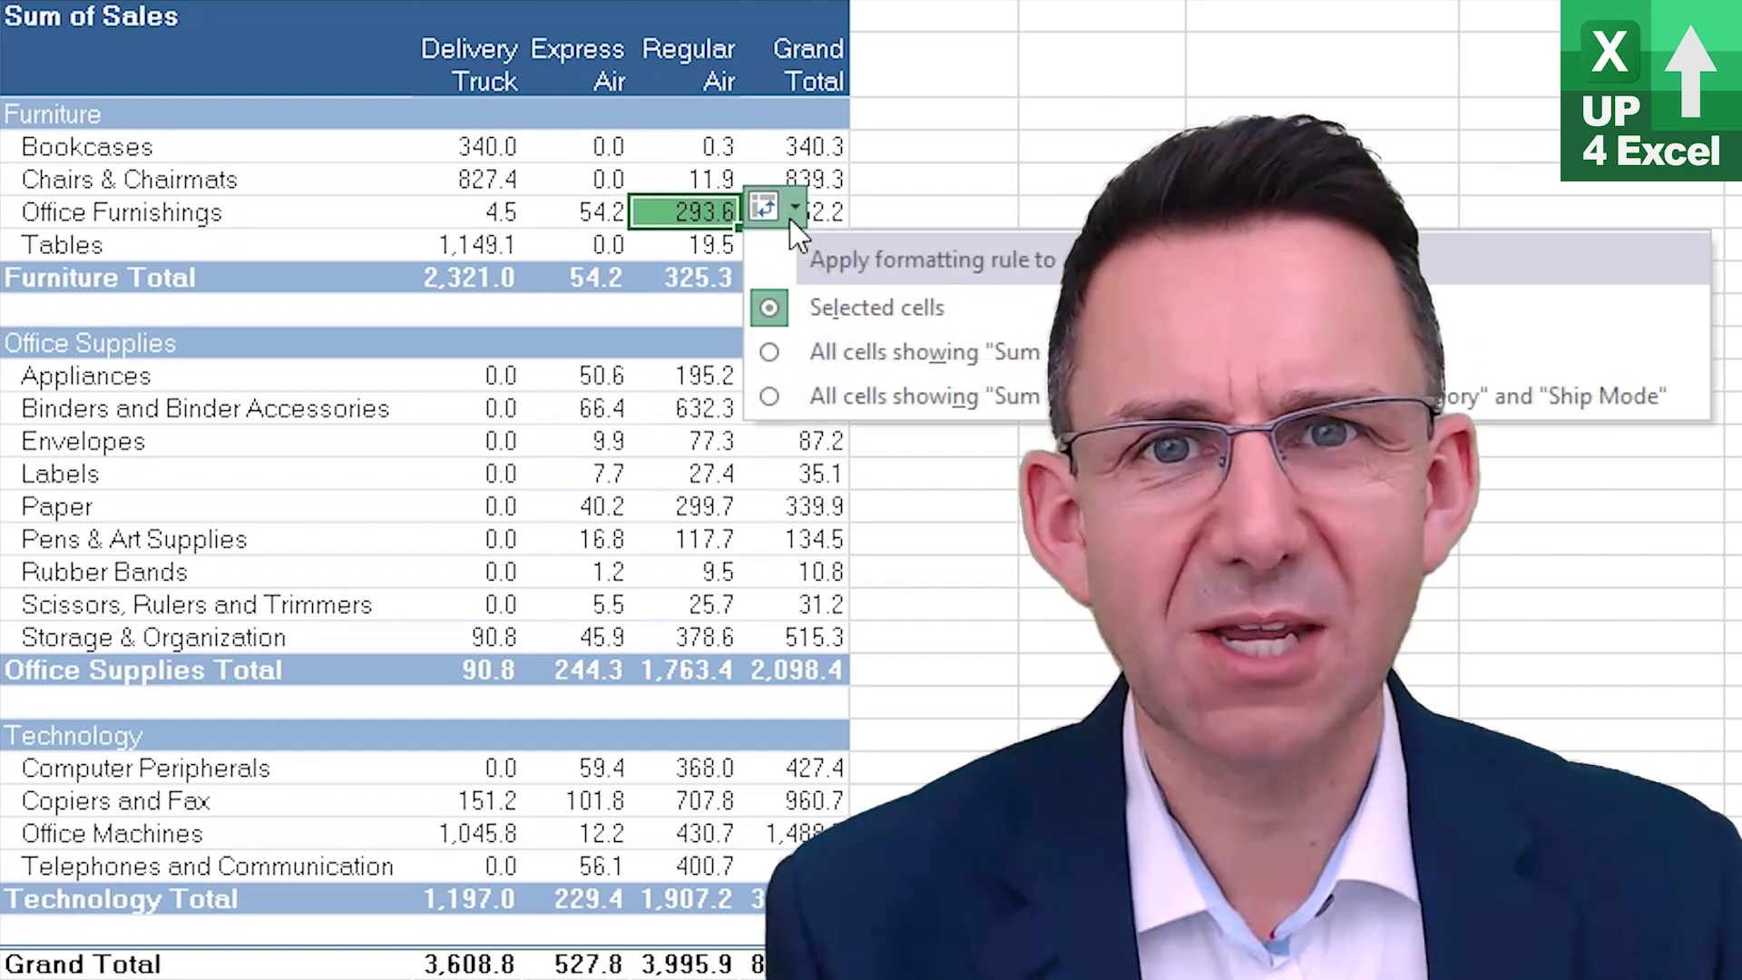
Try the colour scale on all Sum of Sales cells, then limit it to category and ship-mode cells.
click(934, 353)
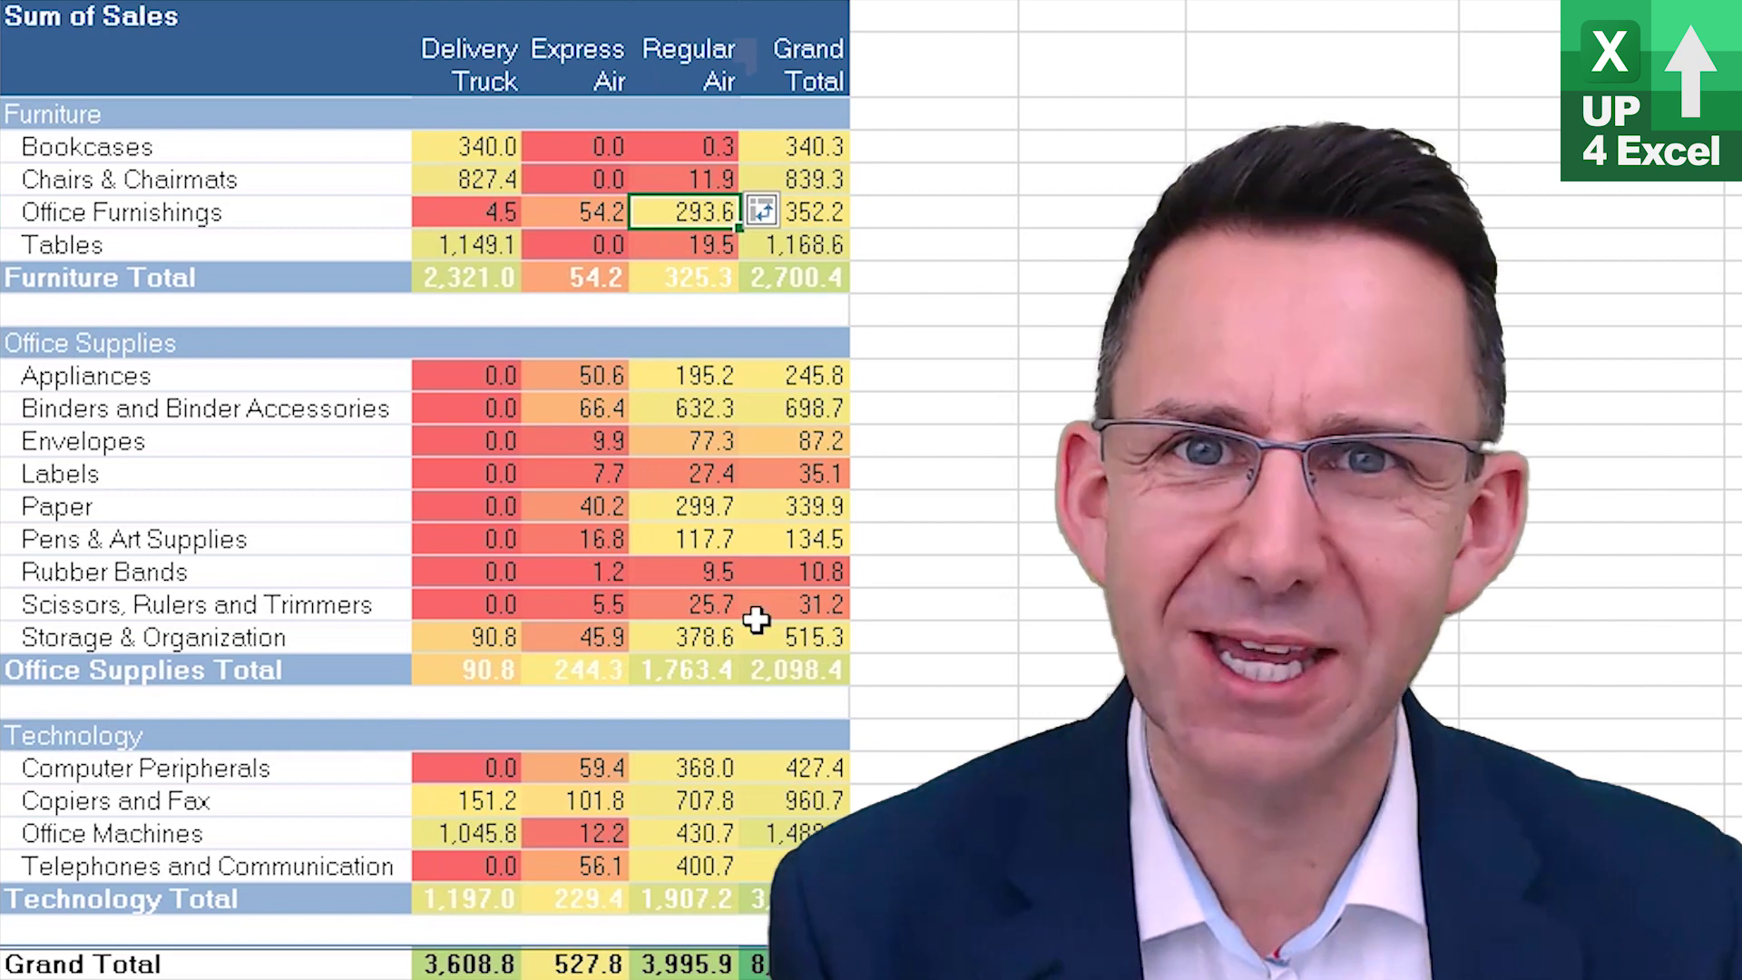
click(791, 208)
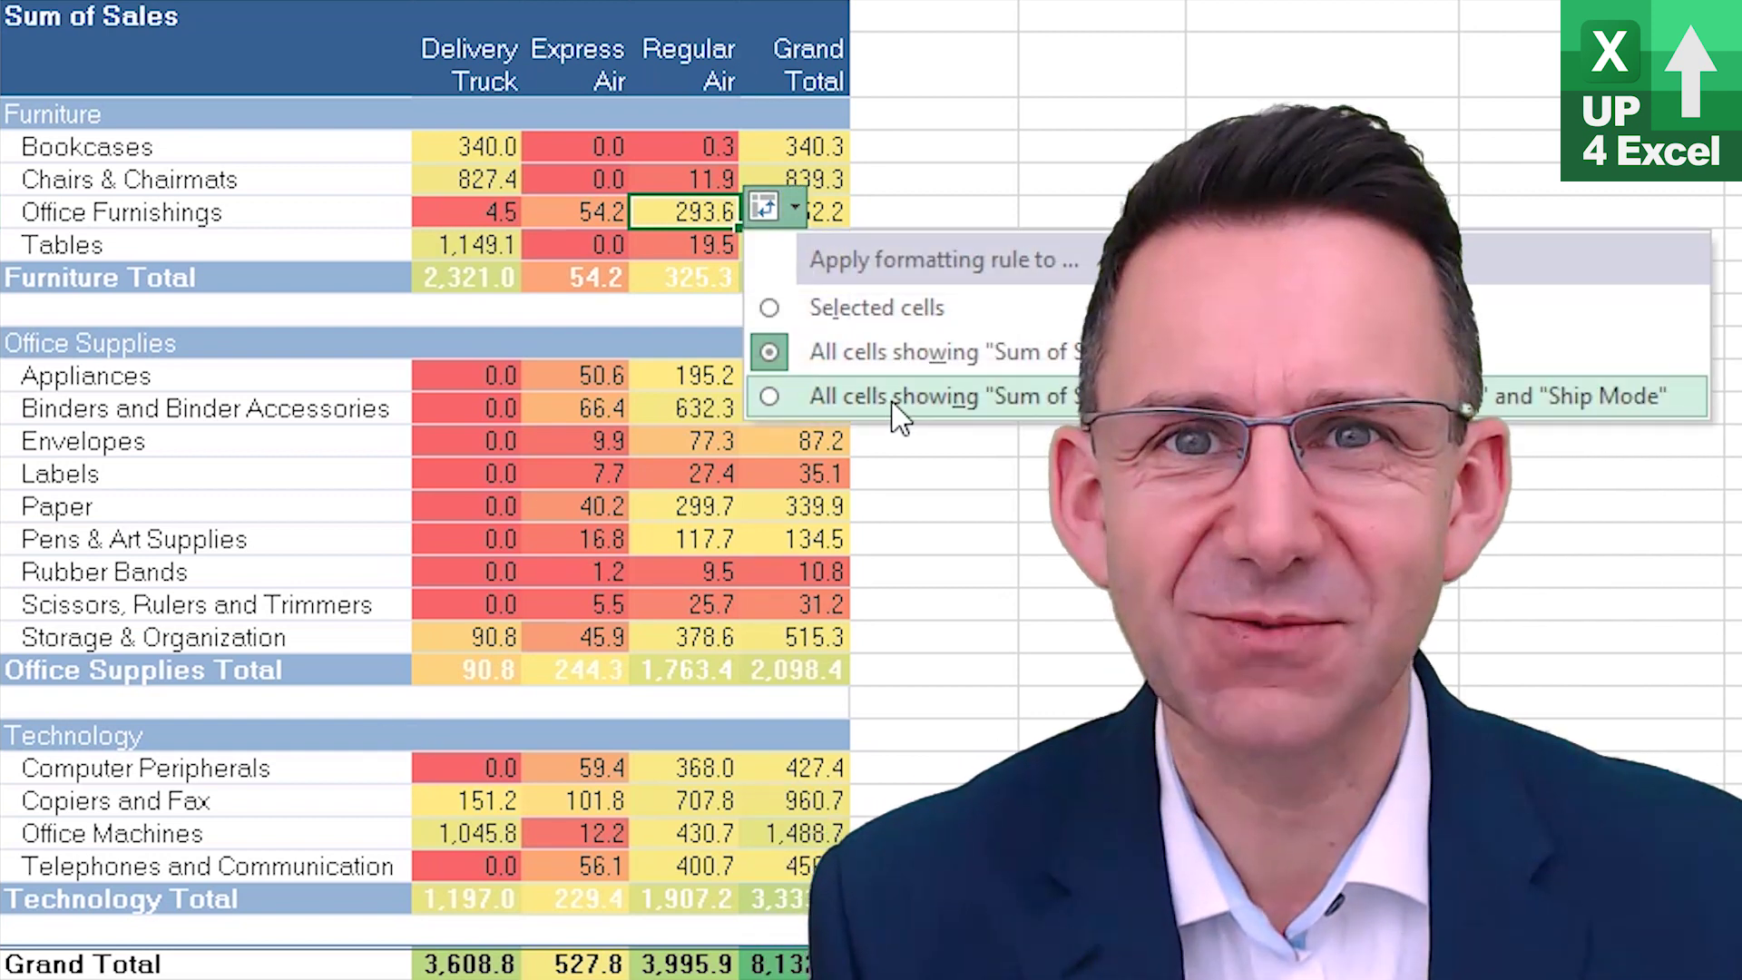
click(898, 415)
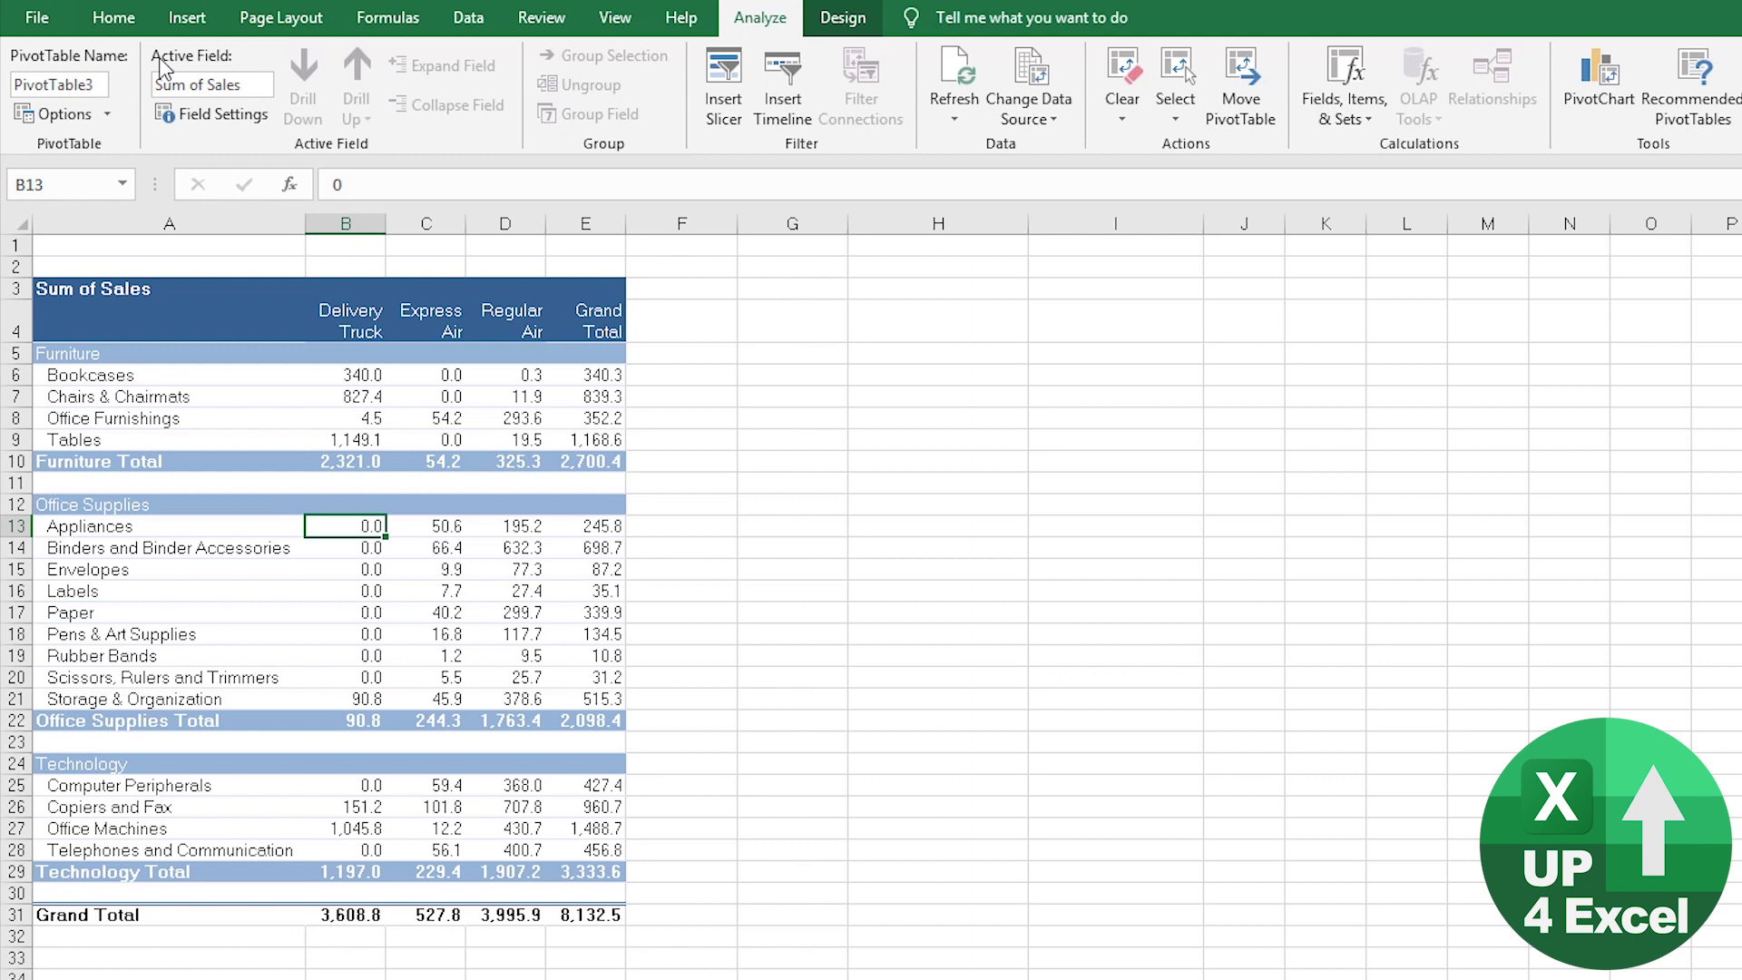
Apply a Green - Yellow - Red colour scale to cell B10, the Furniture Total for Delivery Truck.
click(356, 465)
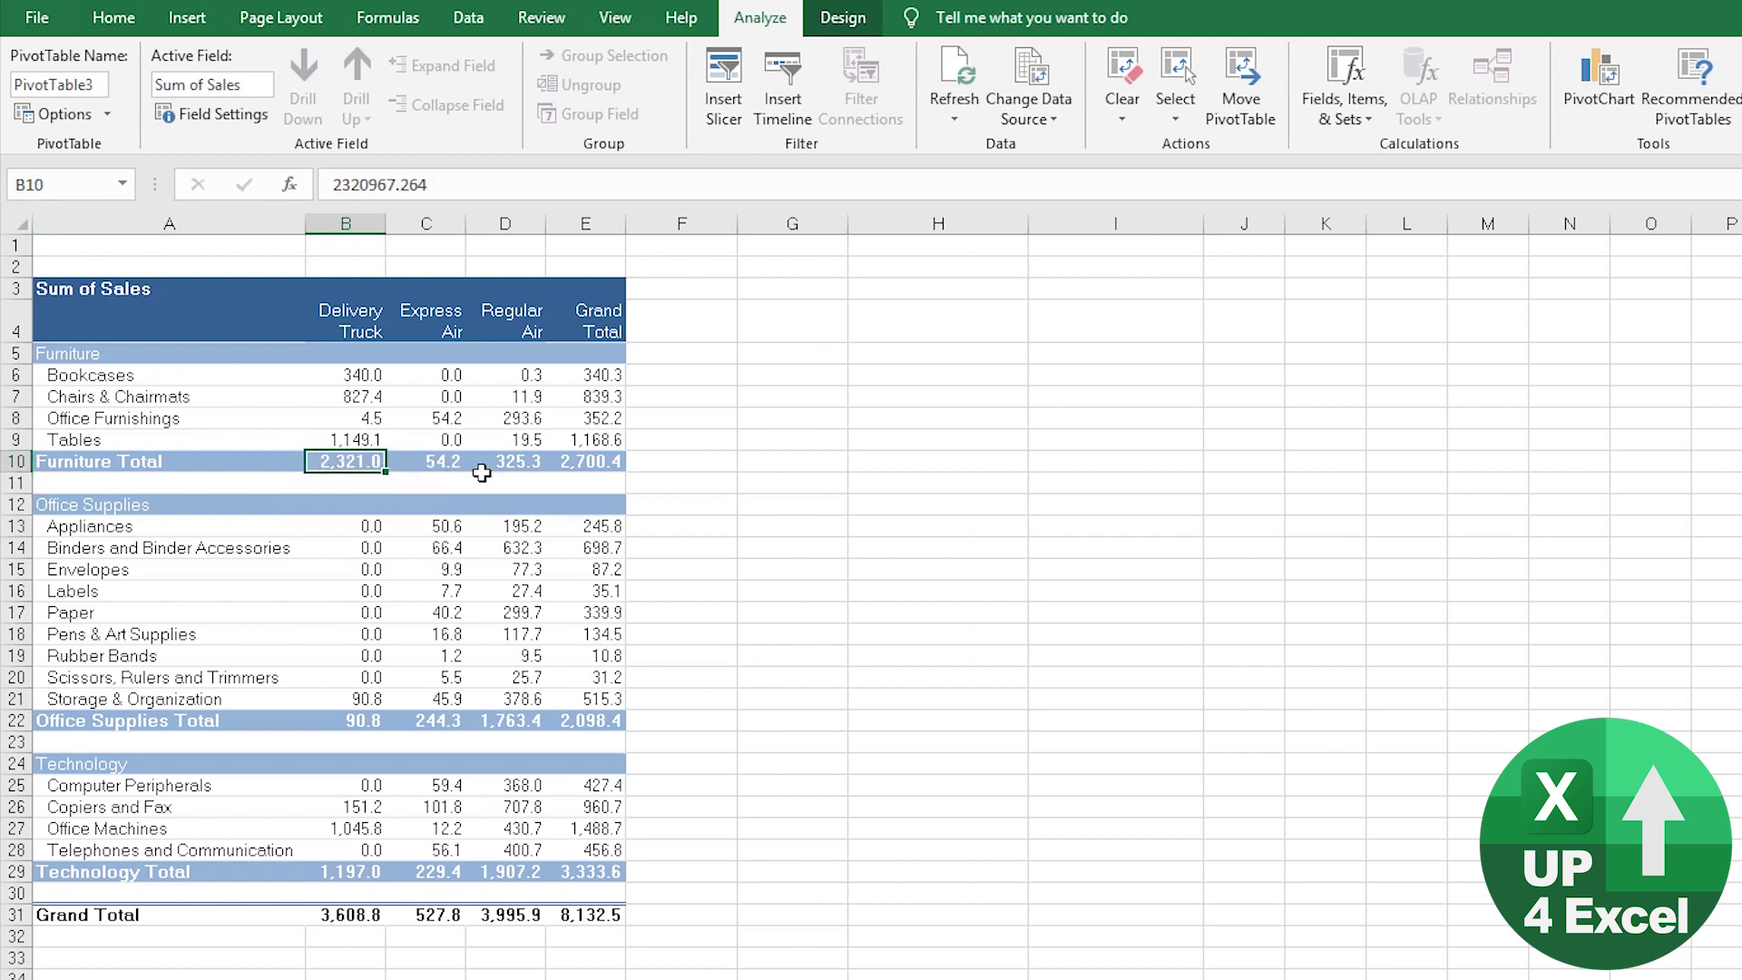
click(112, 17)
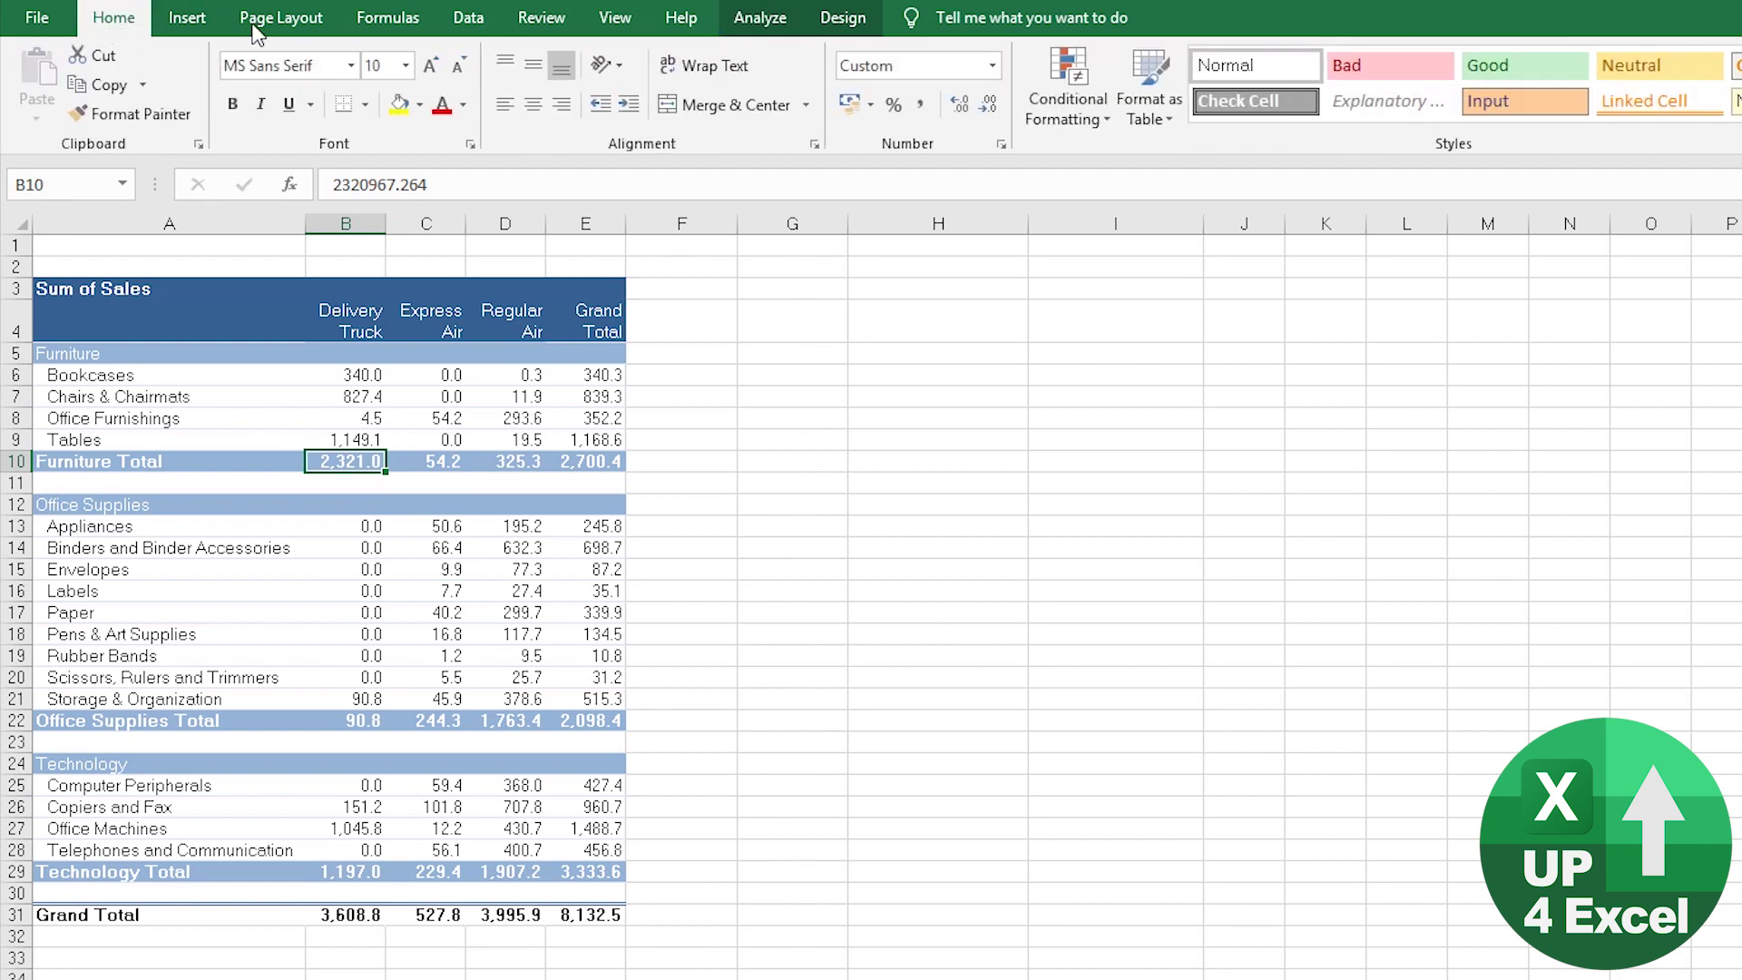
click(996, 120)
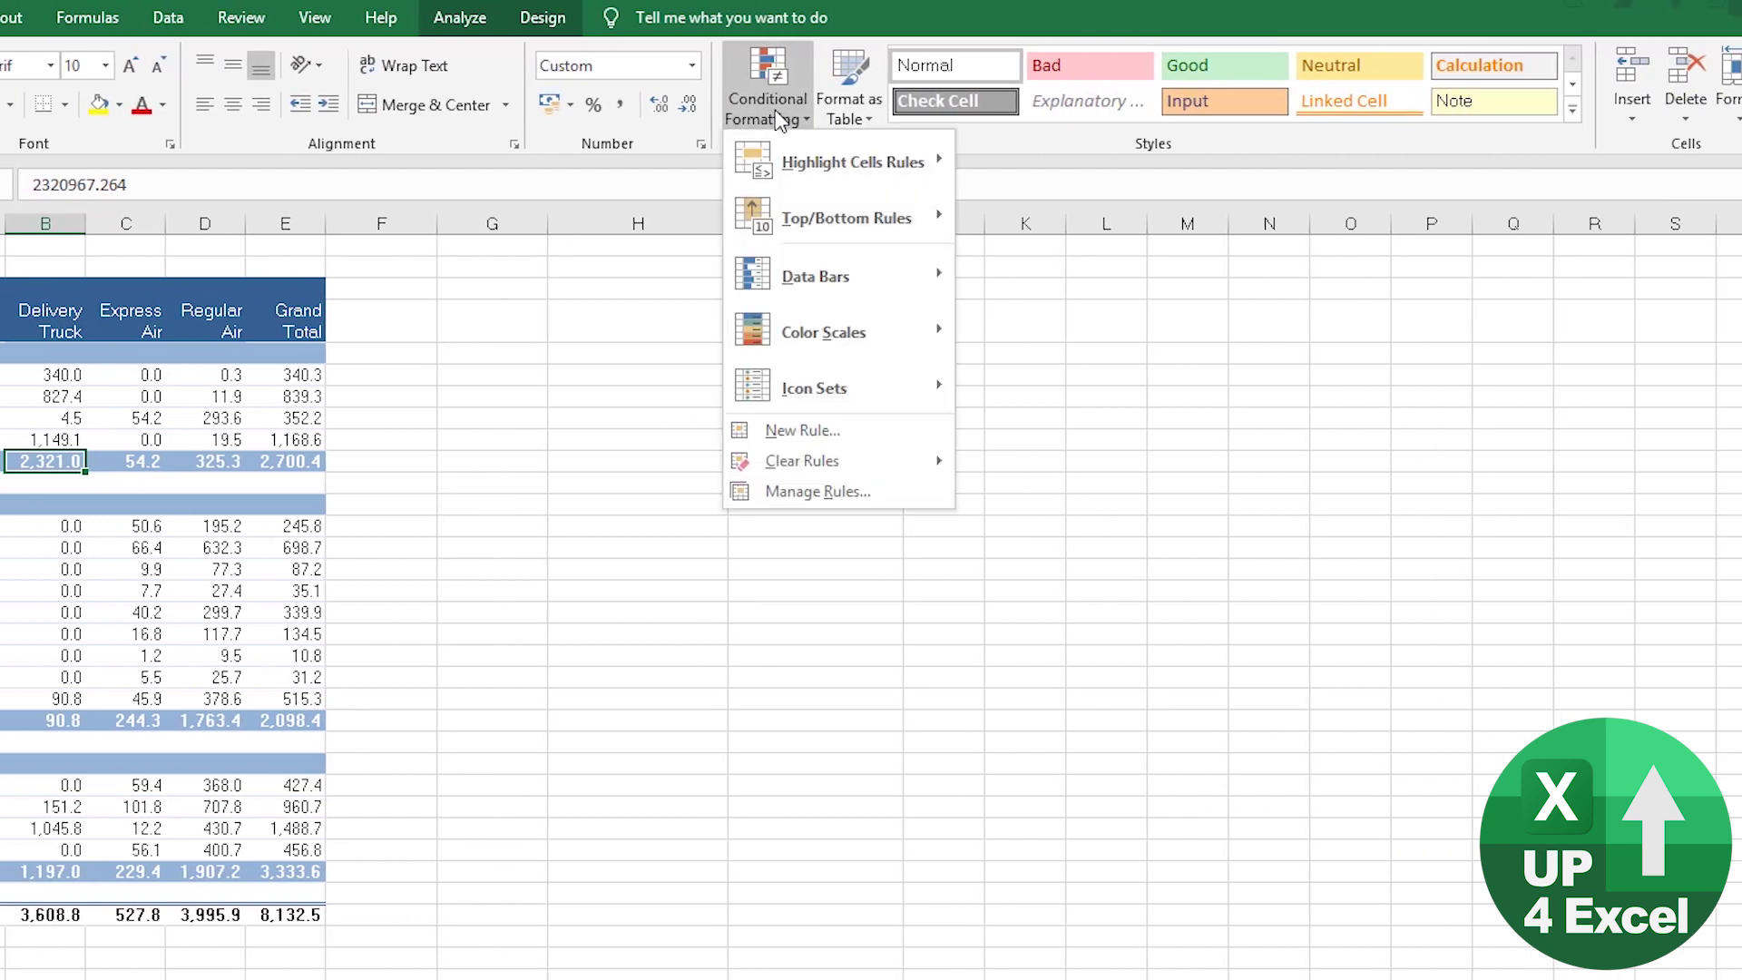
mouse_move(853, 338)
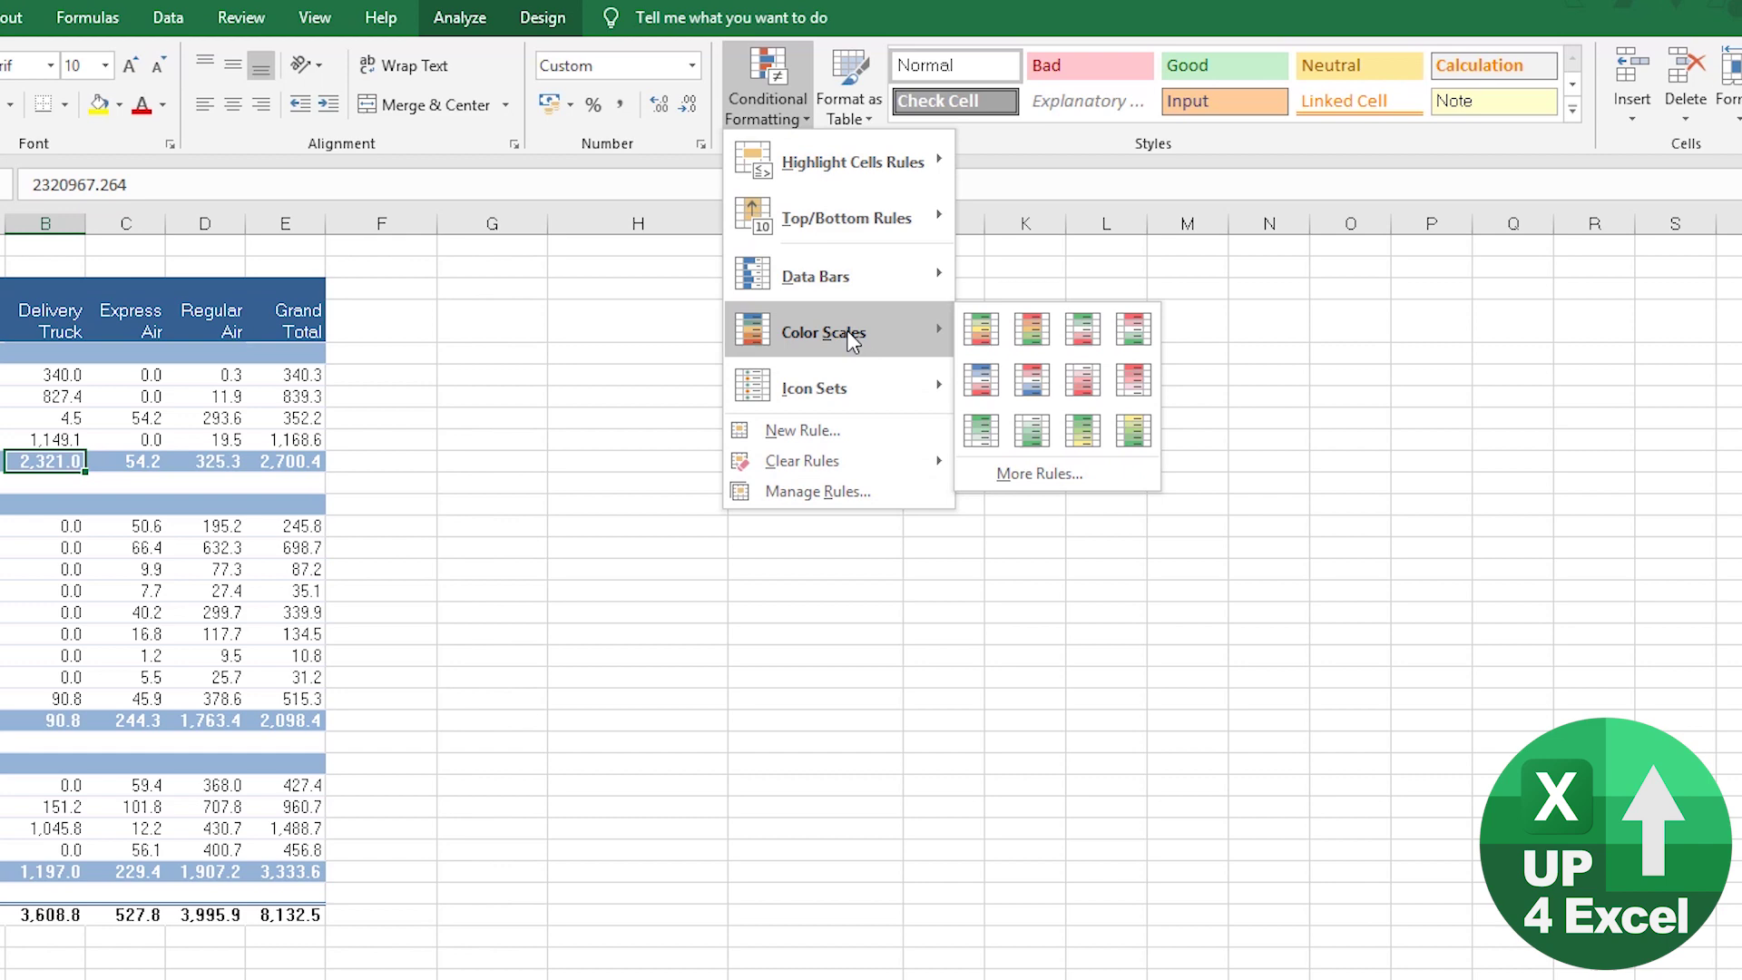
click(991, 341)
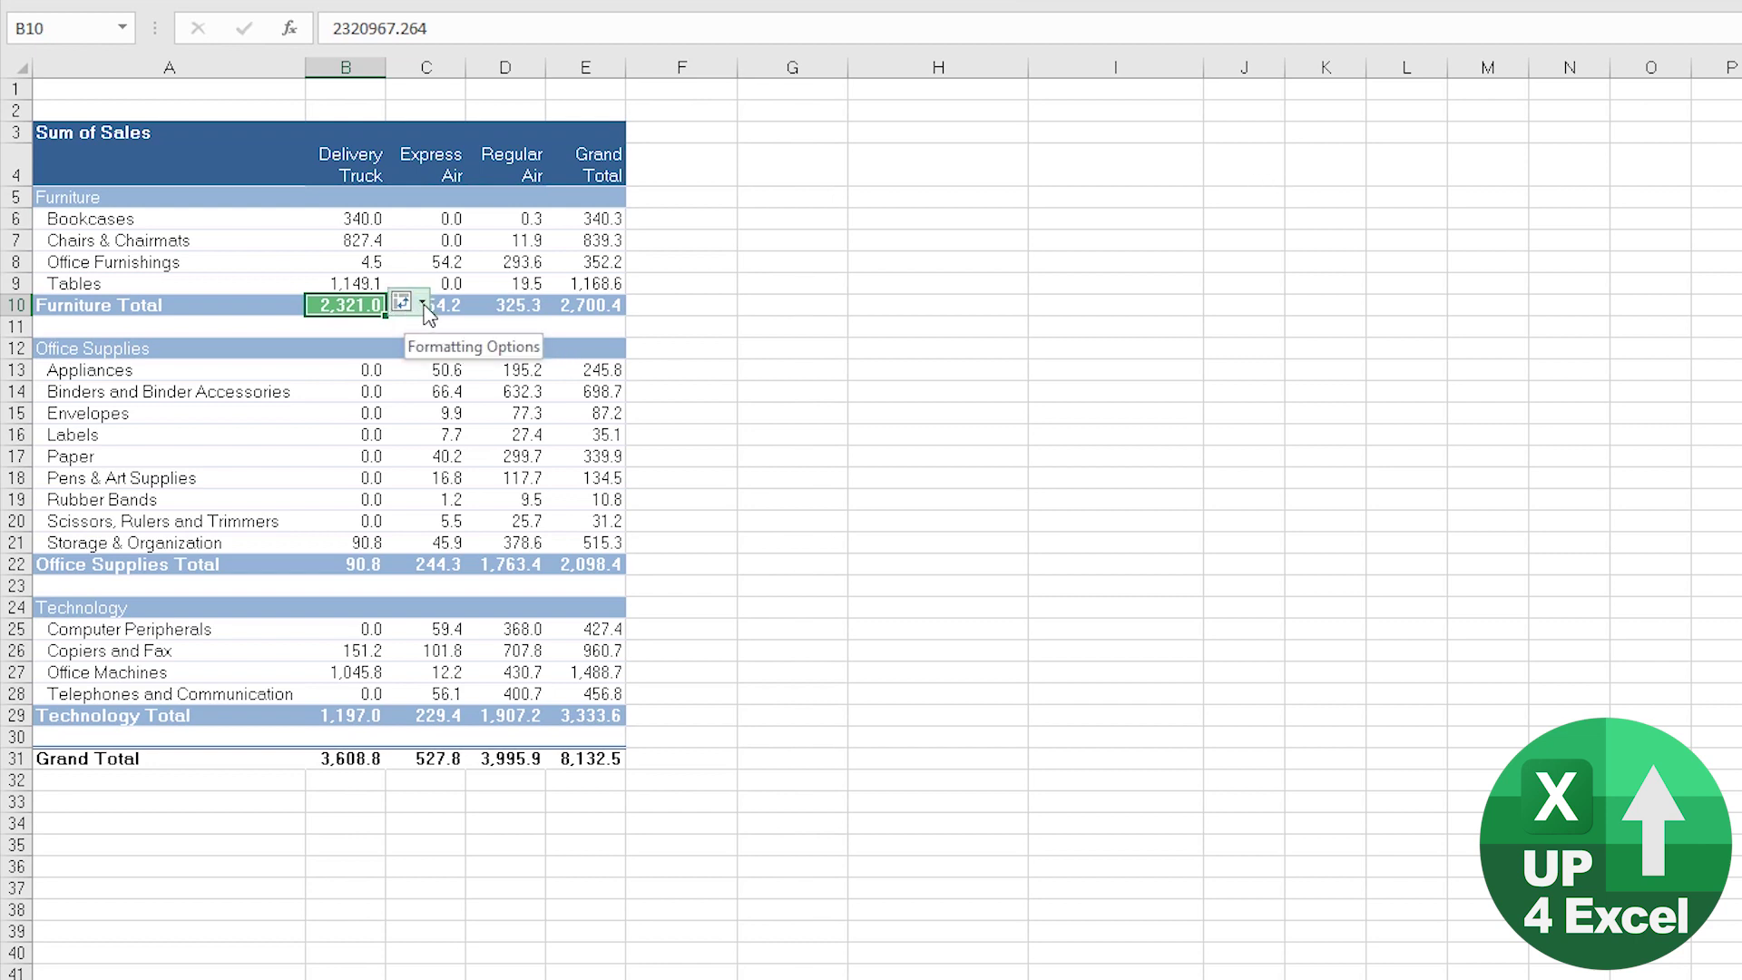
Switch the colour scale scope to all Sum of Sales cells, then to the category total rows by ship mode.
click(423, 305)
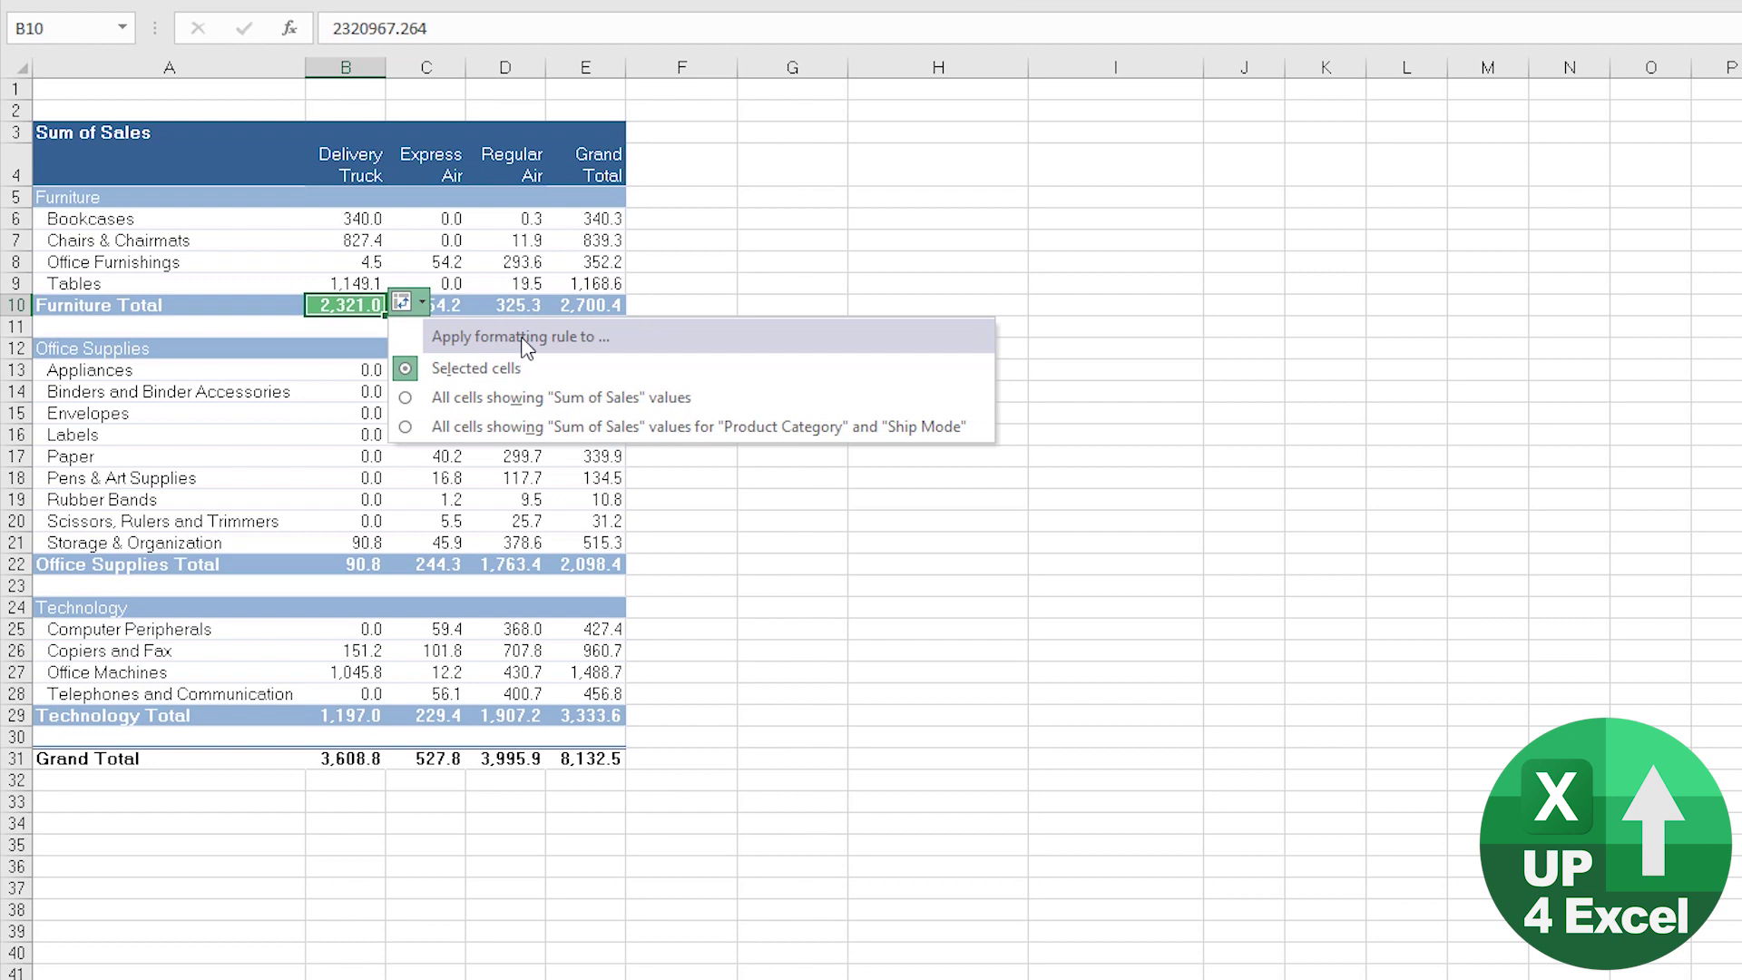
click(501, 400)
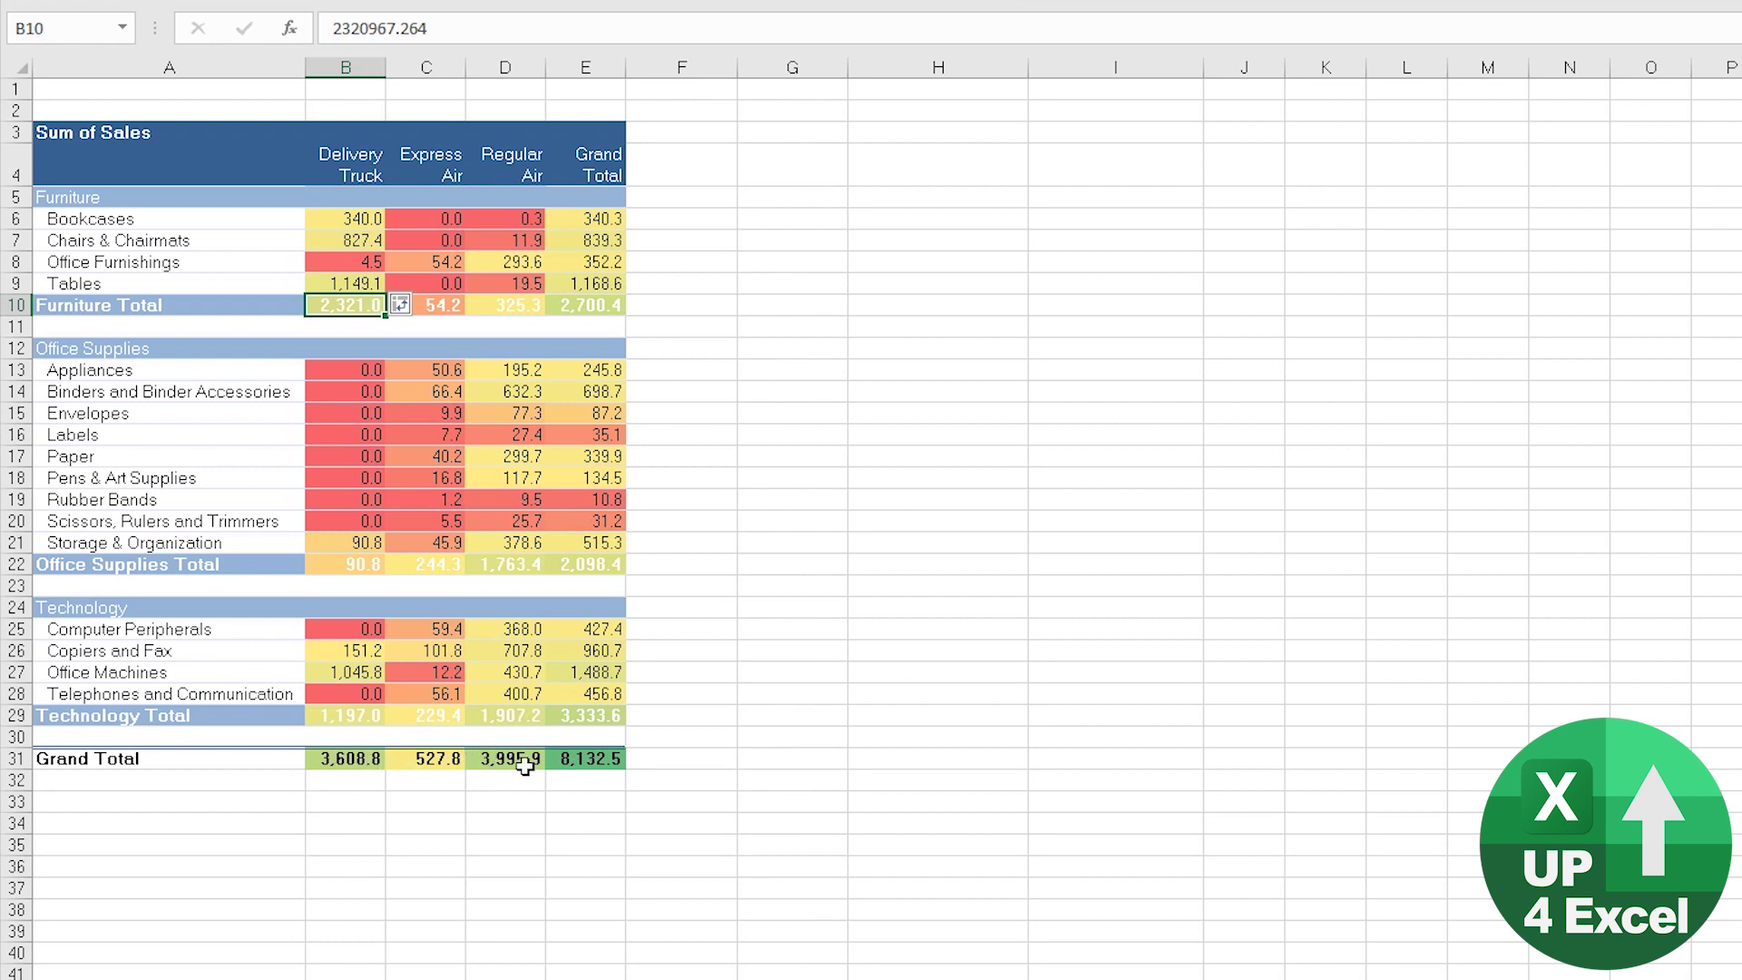
mouse_move(578, 762)
click(402, 303)
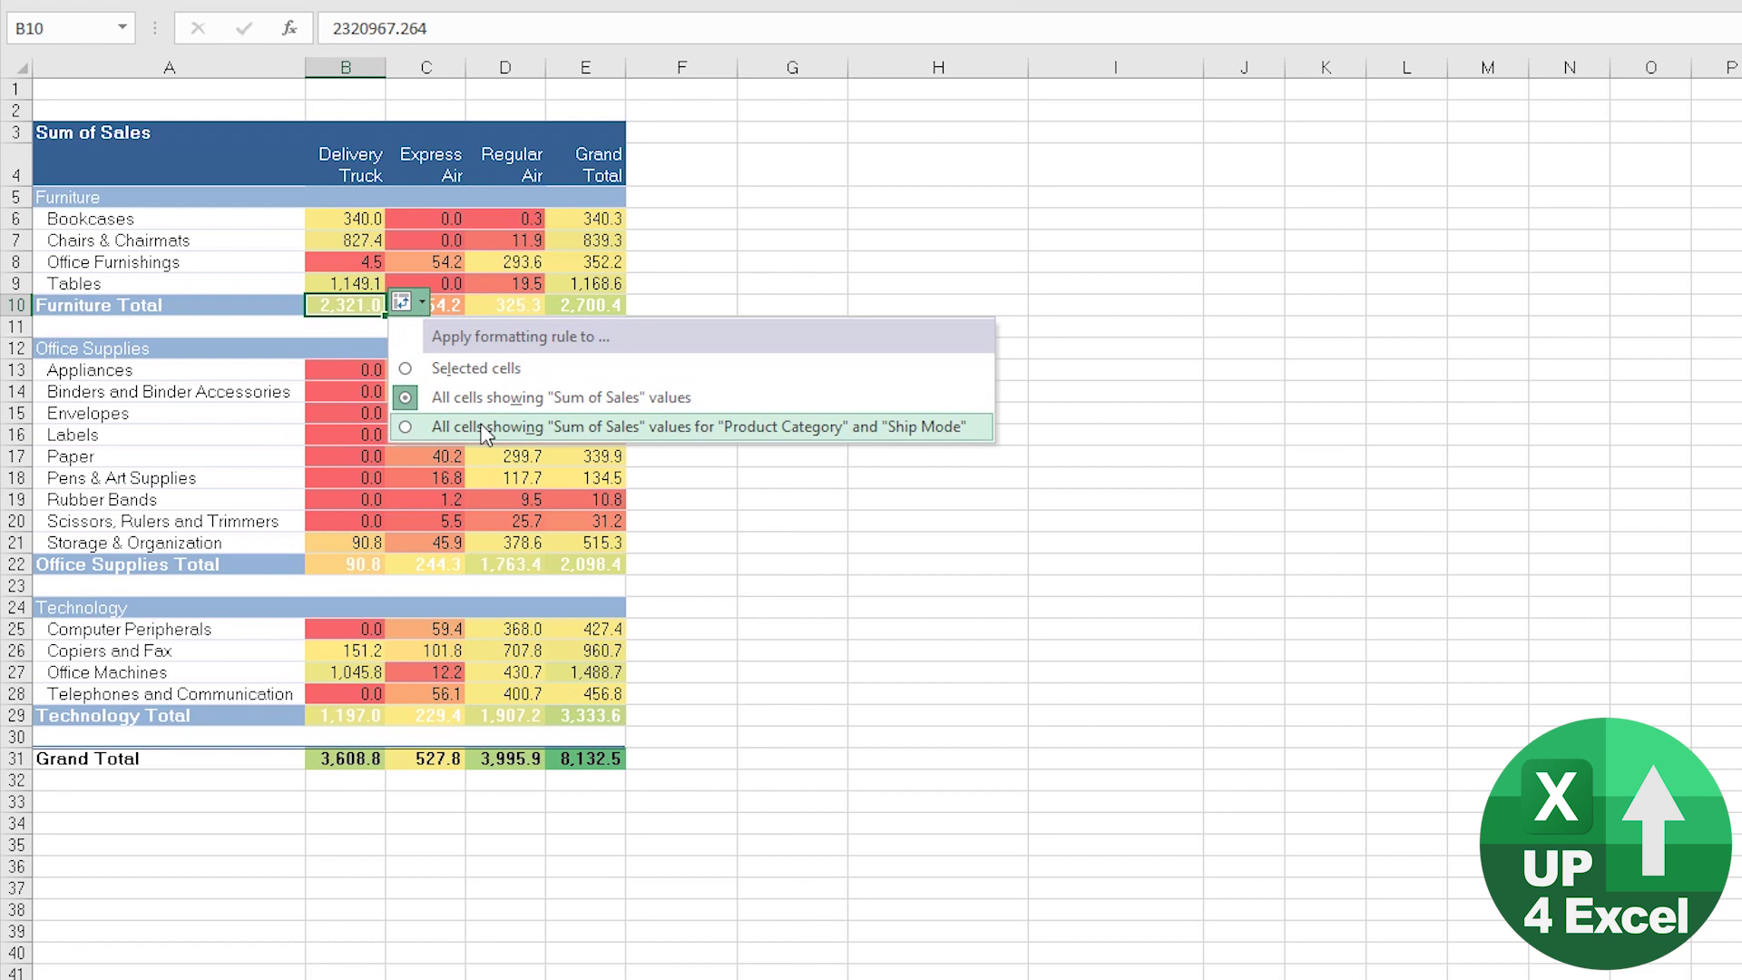
click(486, 428)
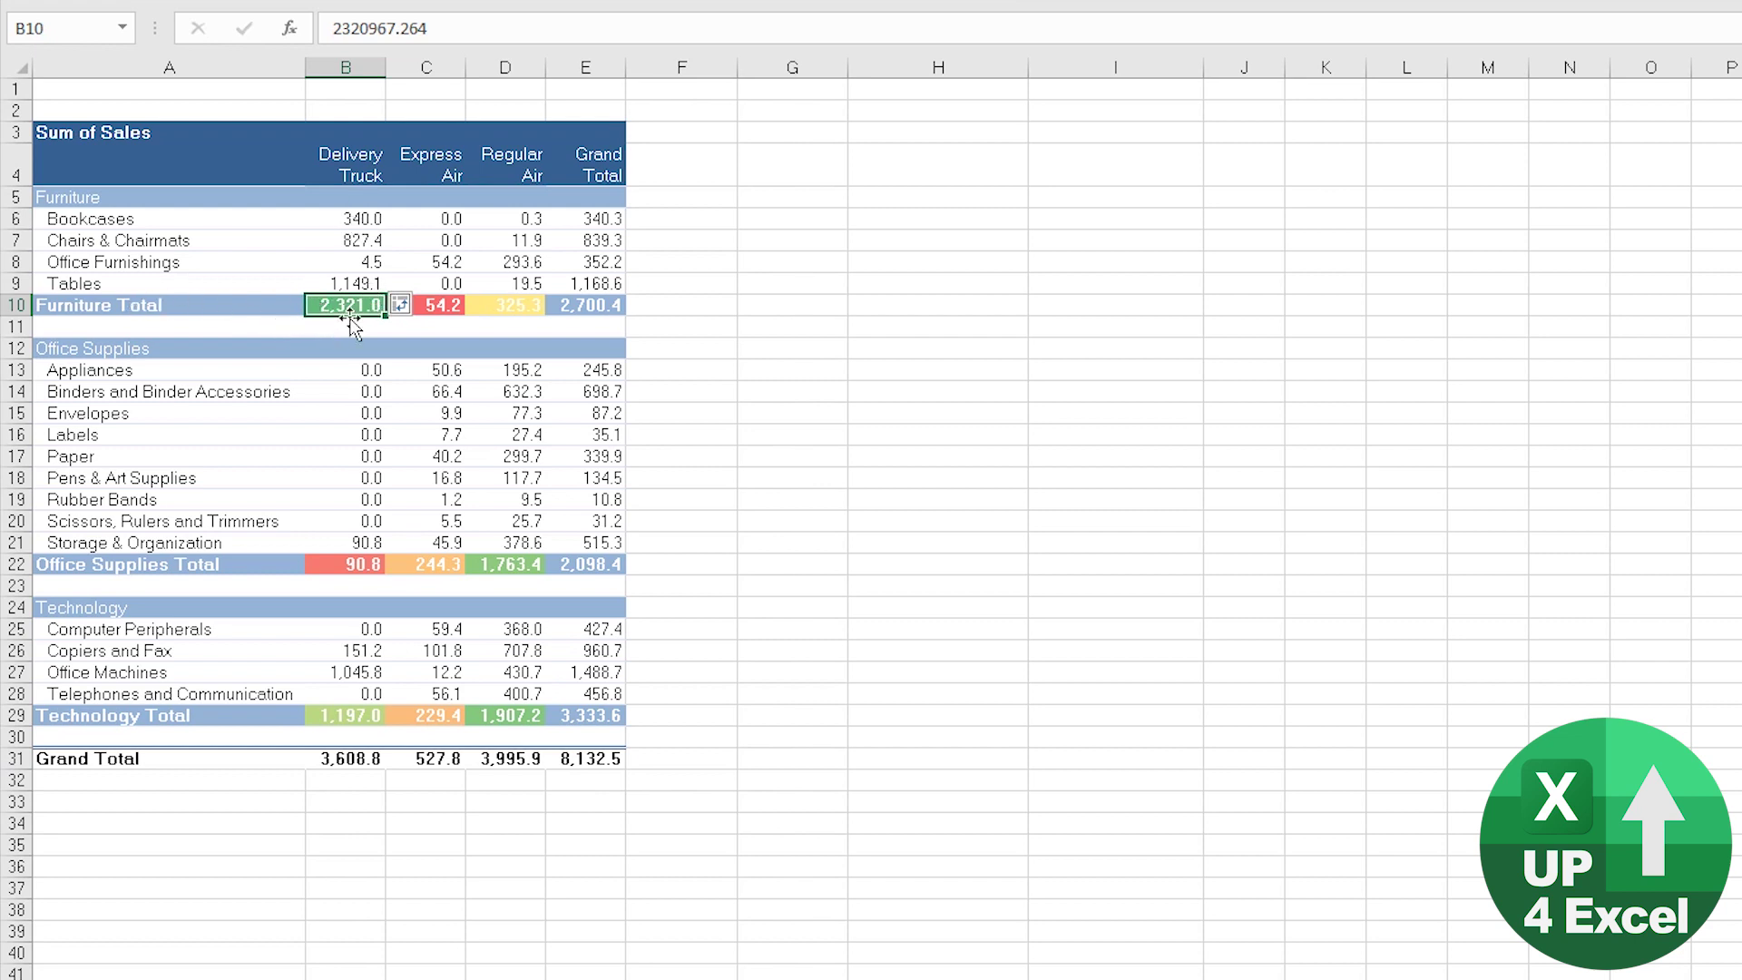
Inspect several pivot values and review the colour rule's scope choices without changing them.
mouse_move(361, 309)
click(337, 564)
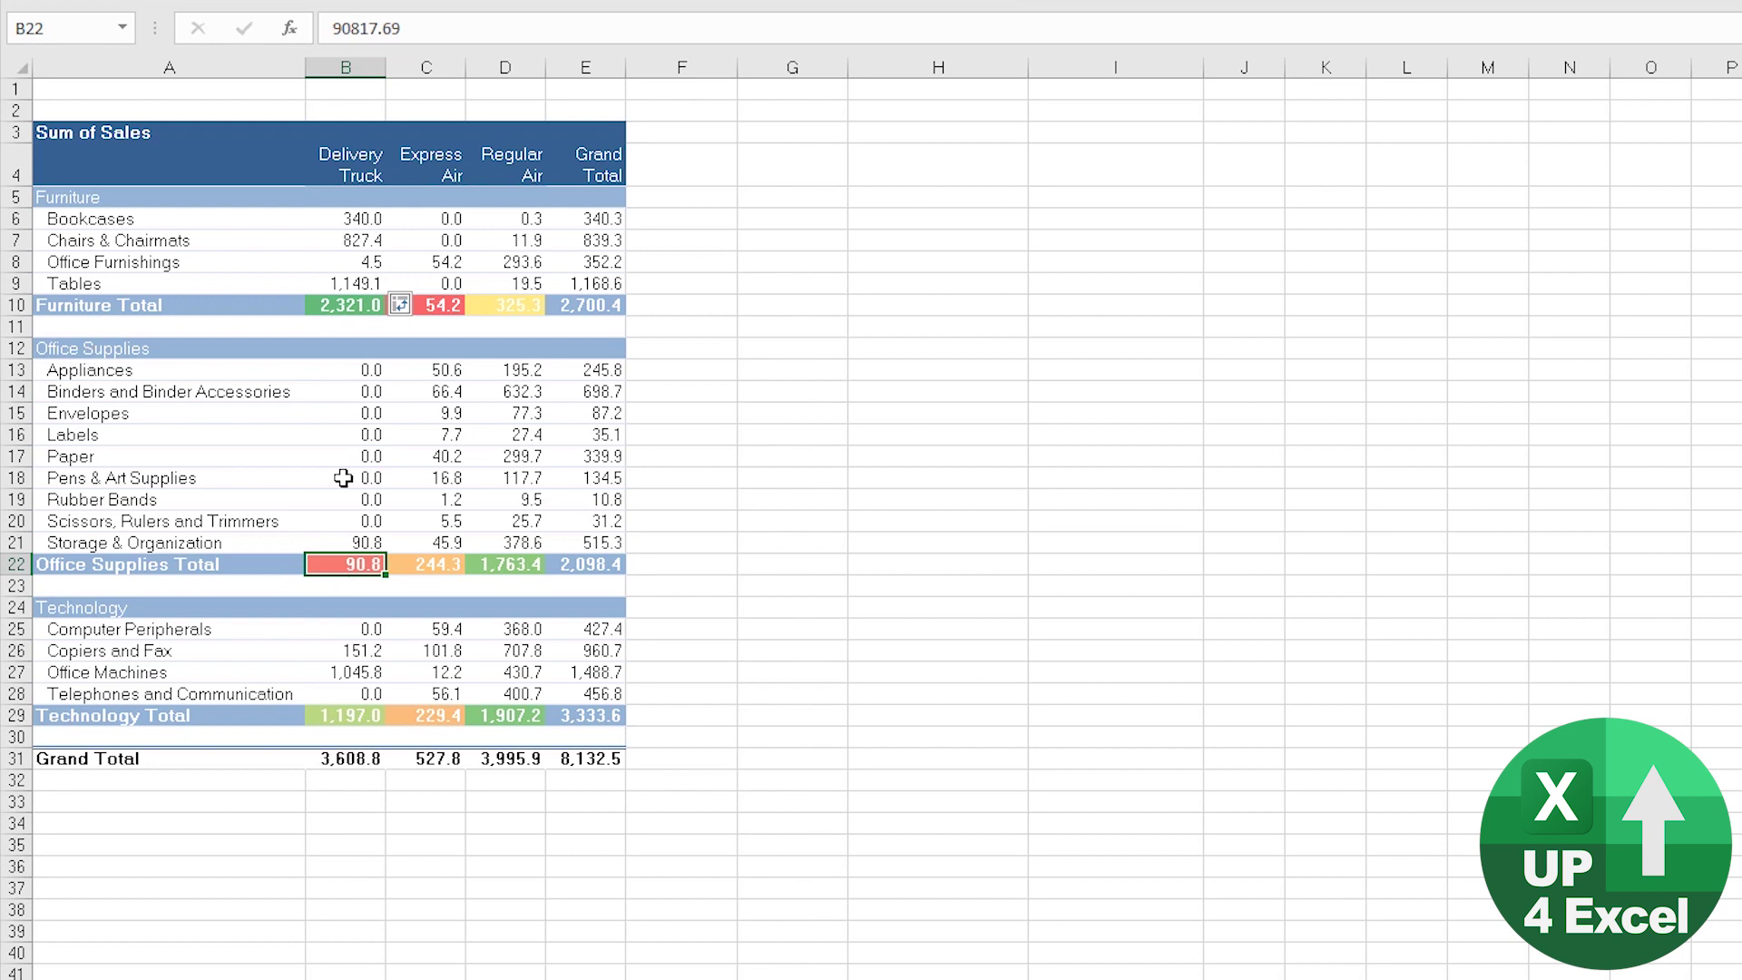
click(482, 439)
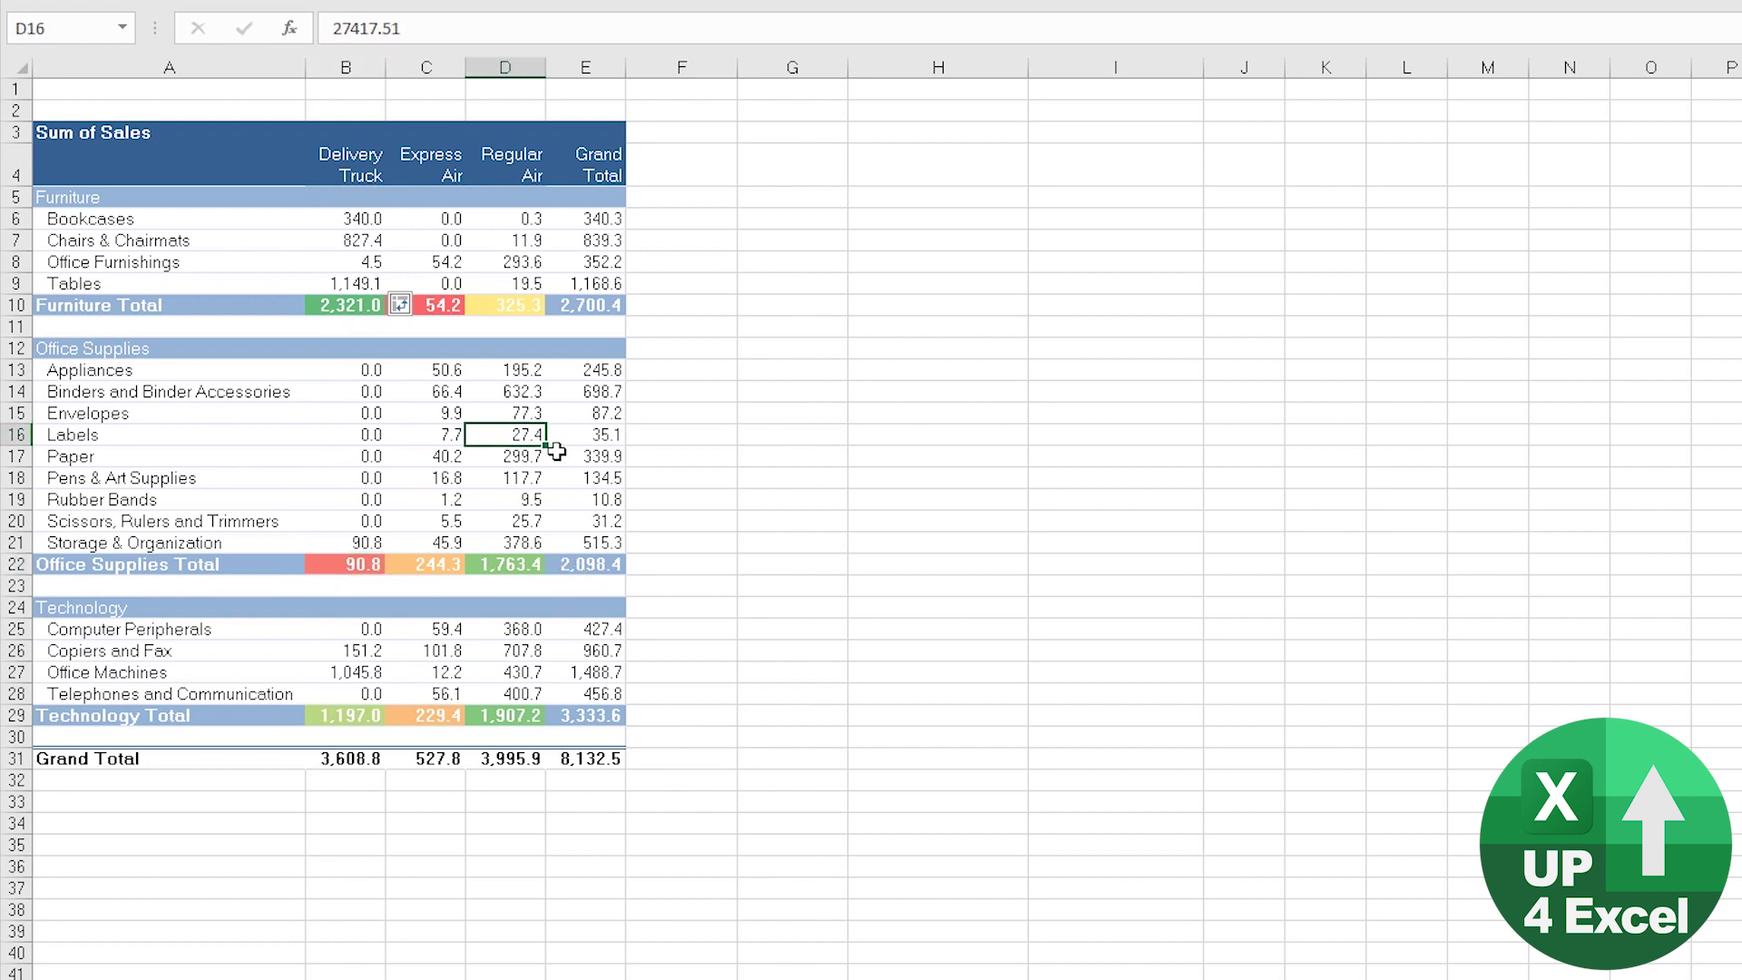
click(575, 243)
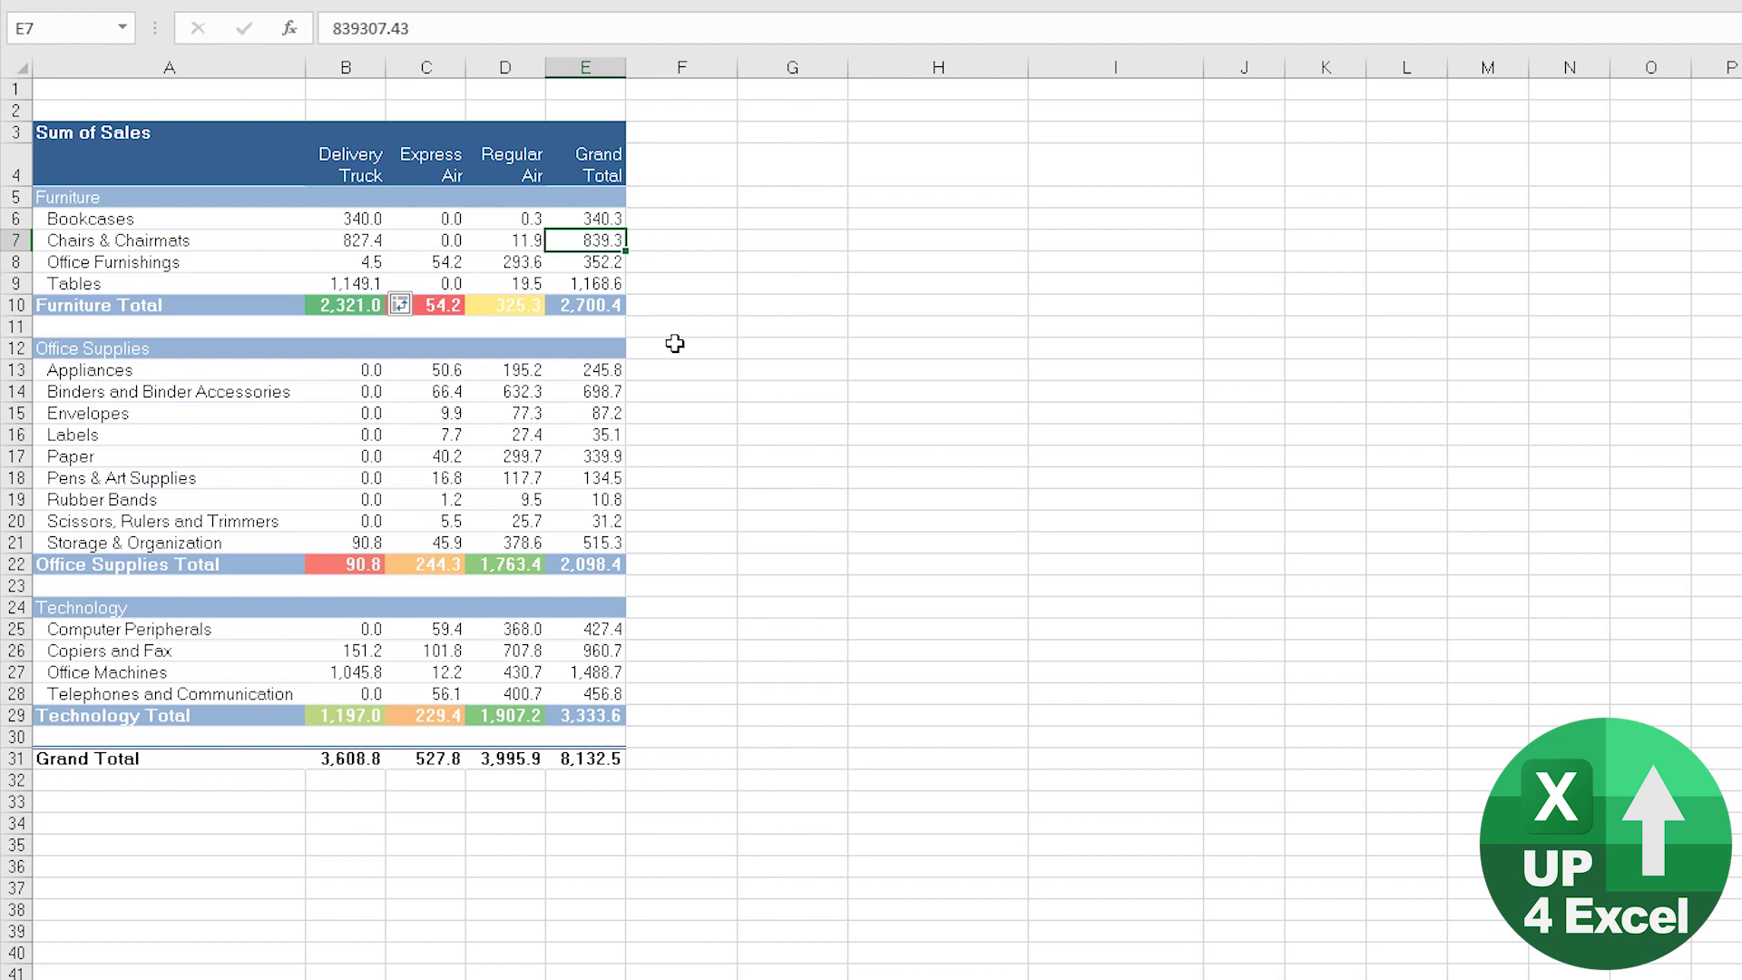
click(679, 347)
click(423, 305)
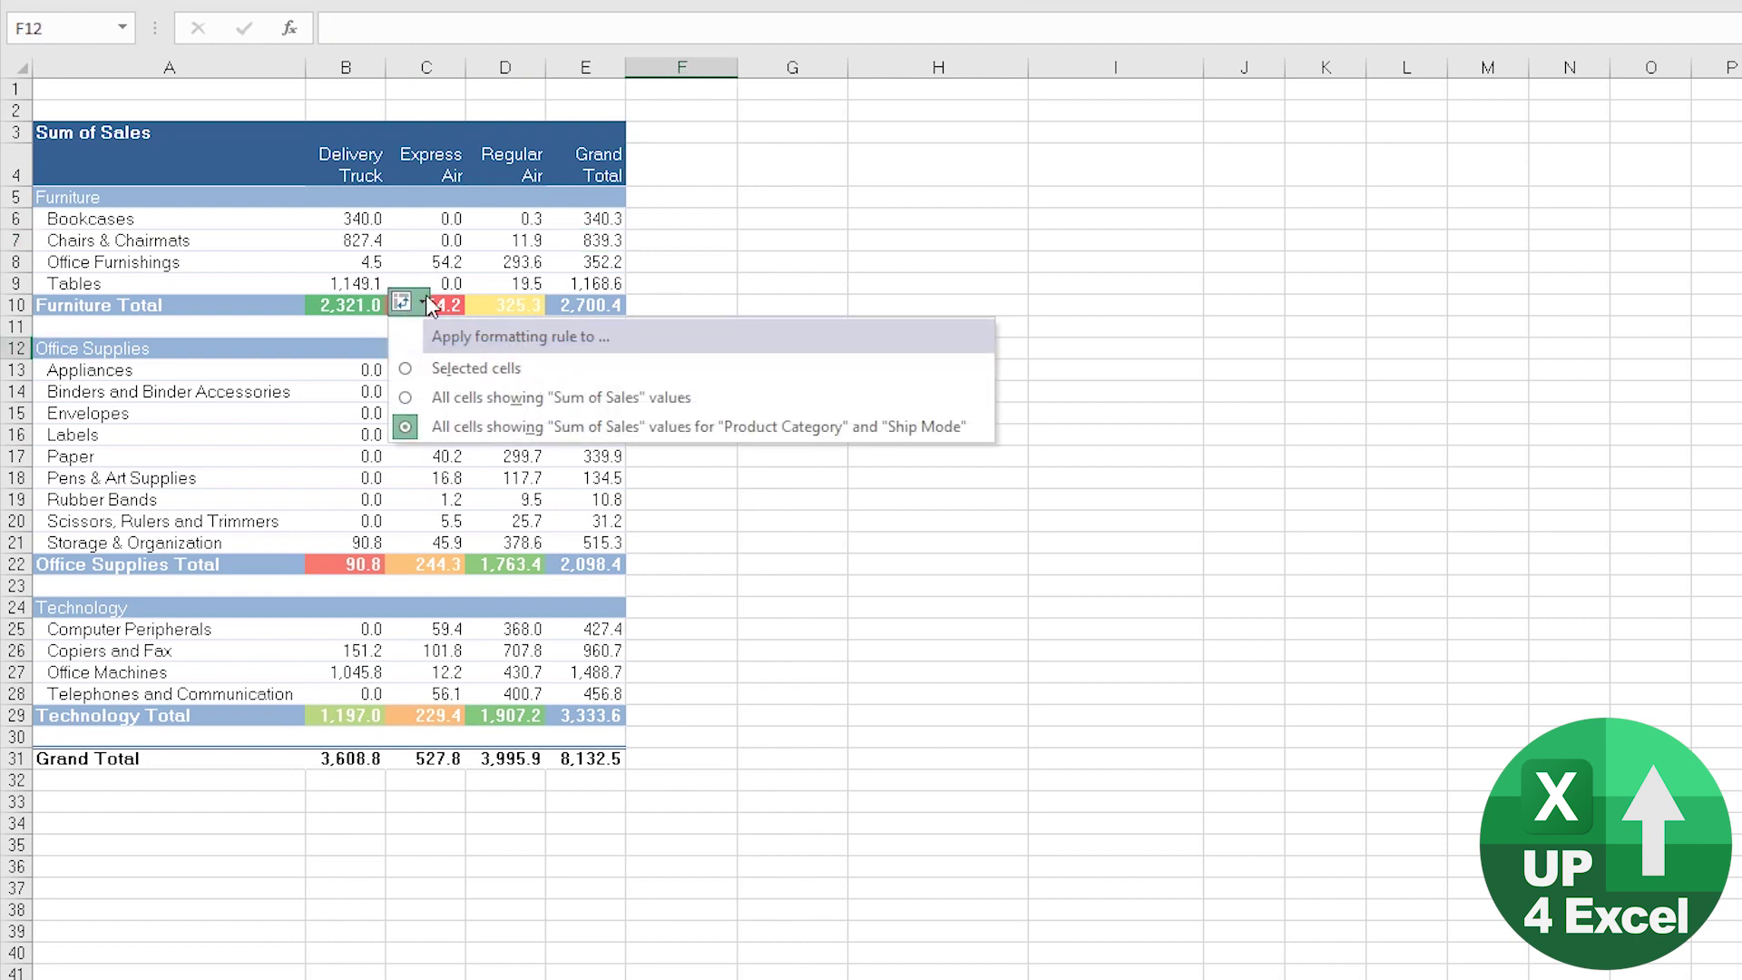
key(Escape)
Refresh the pivot table from the Paper value's shortcut menu.
click(444, 458)
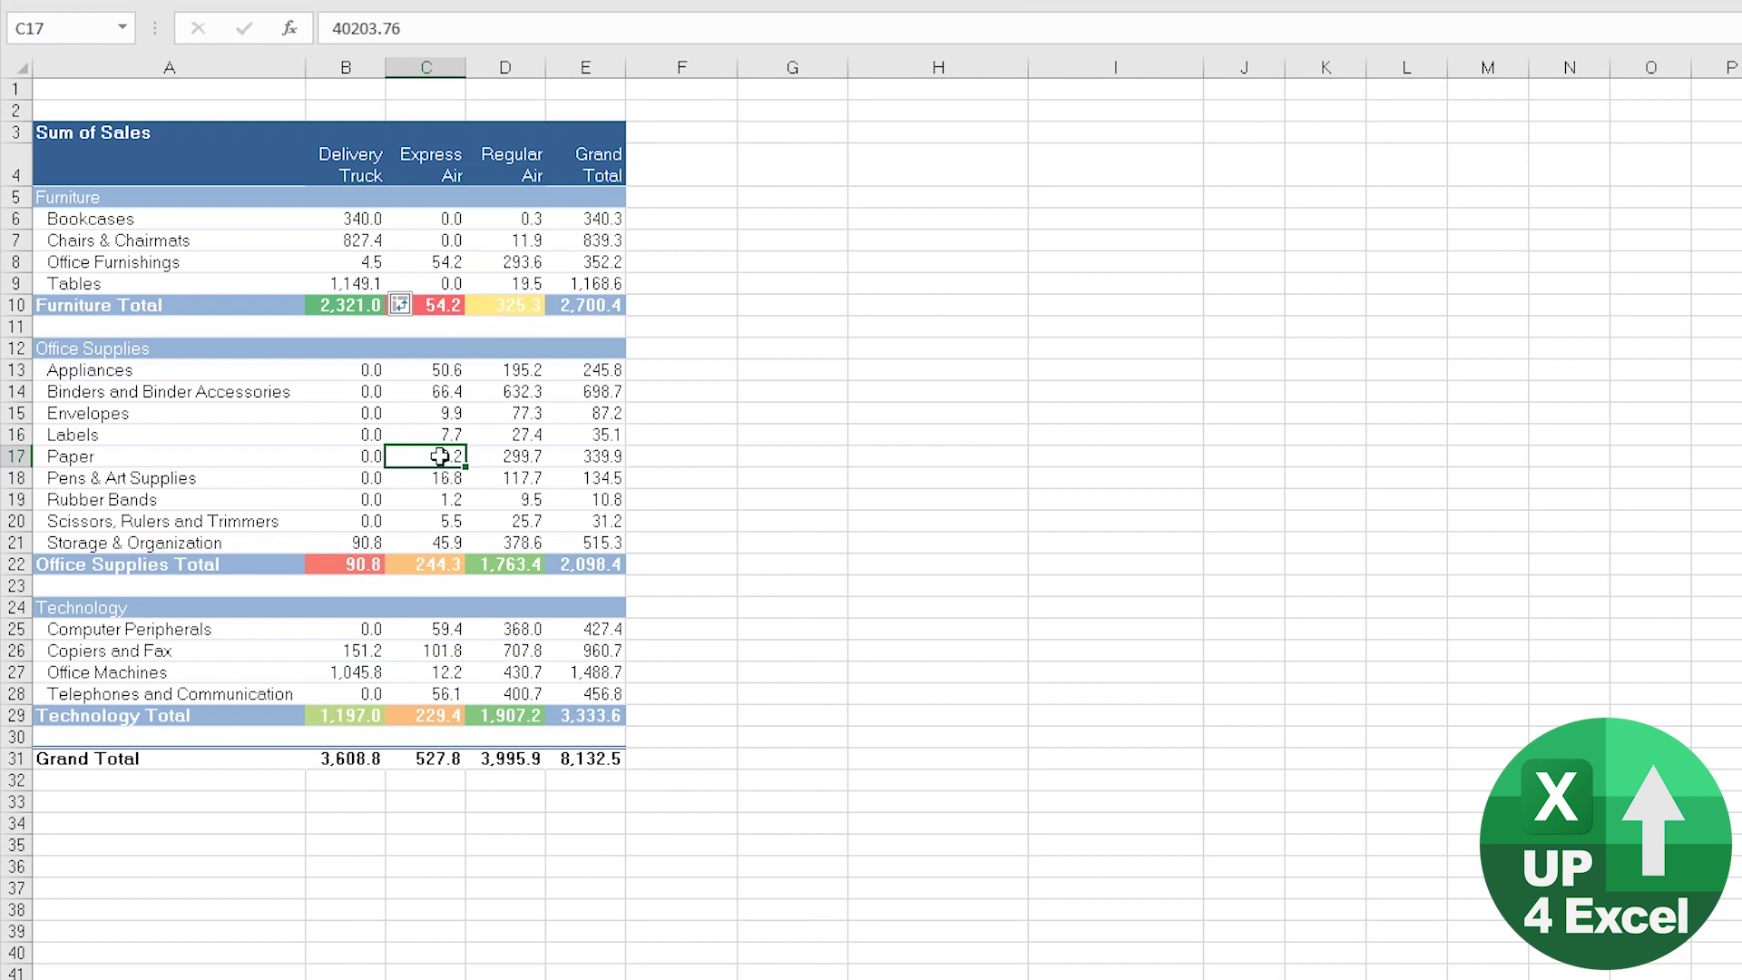
right_click(440, 456)
click(526, 554)
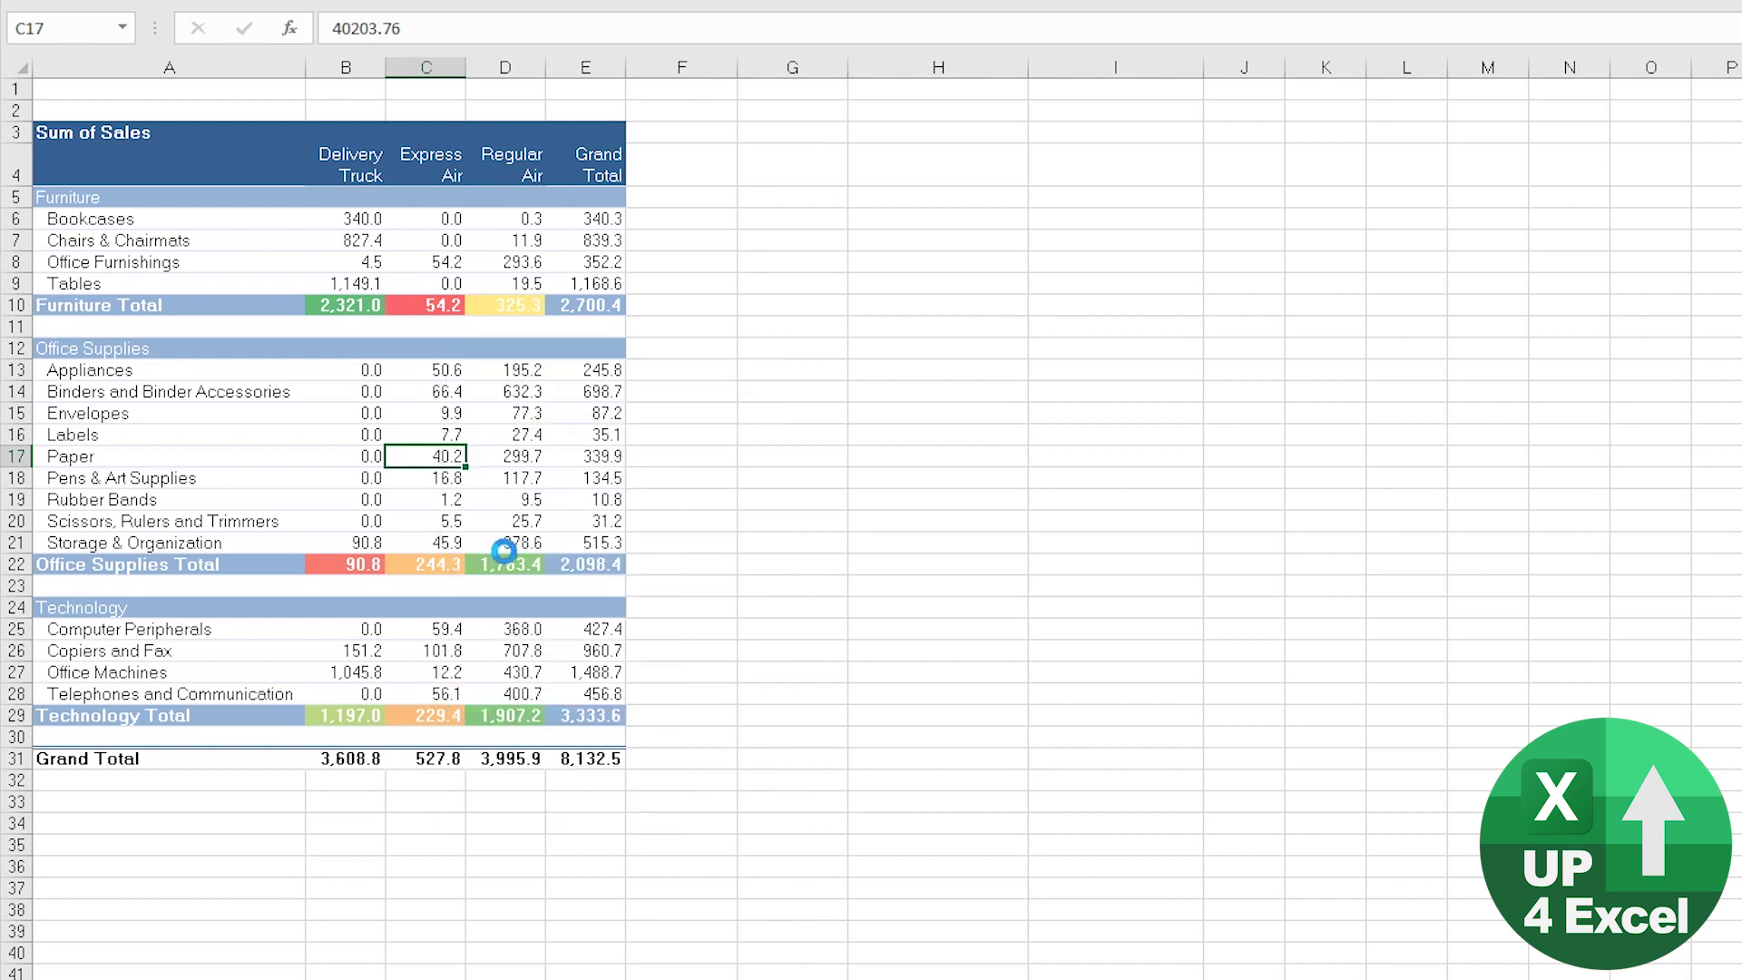
click(372, 413)
mouse_move(442, 421)
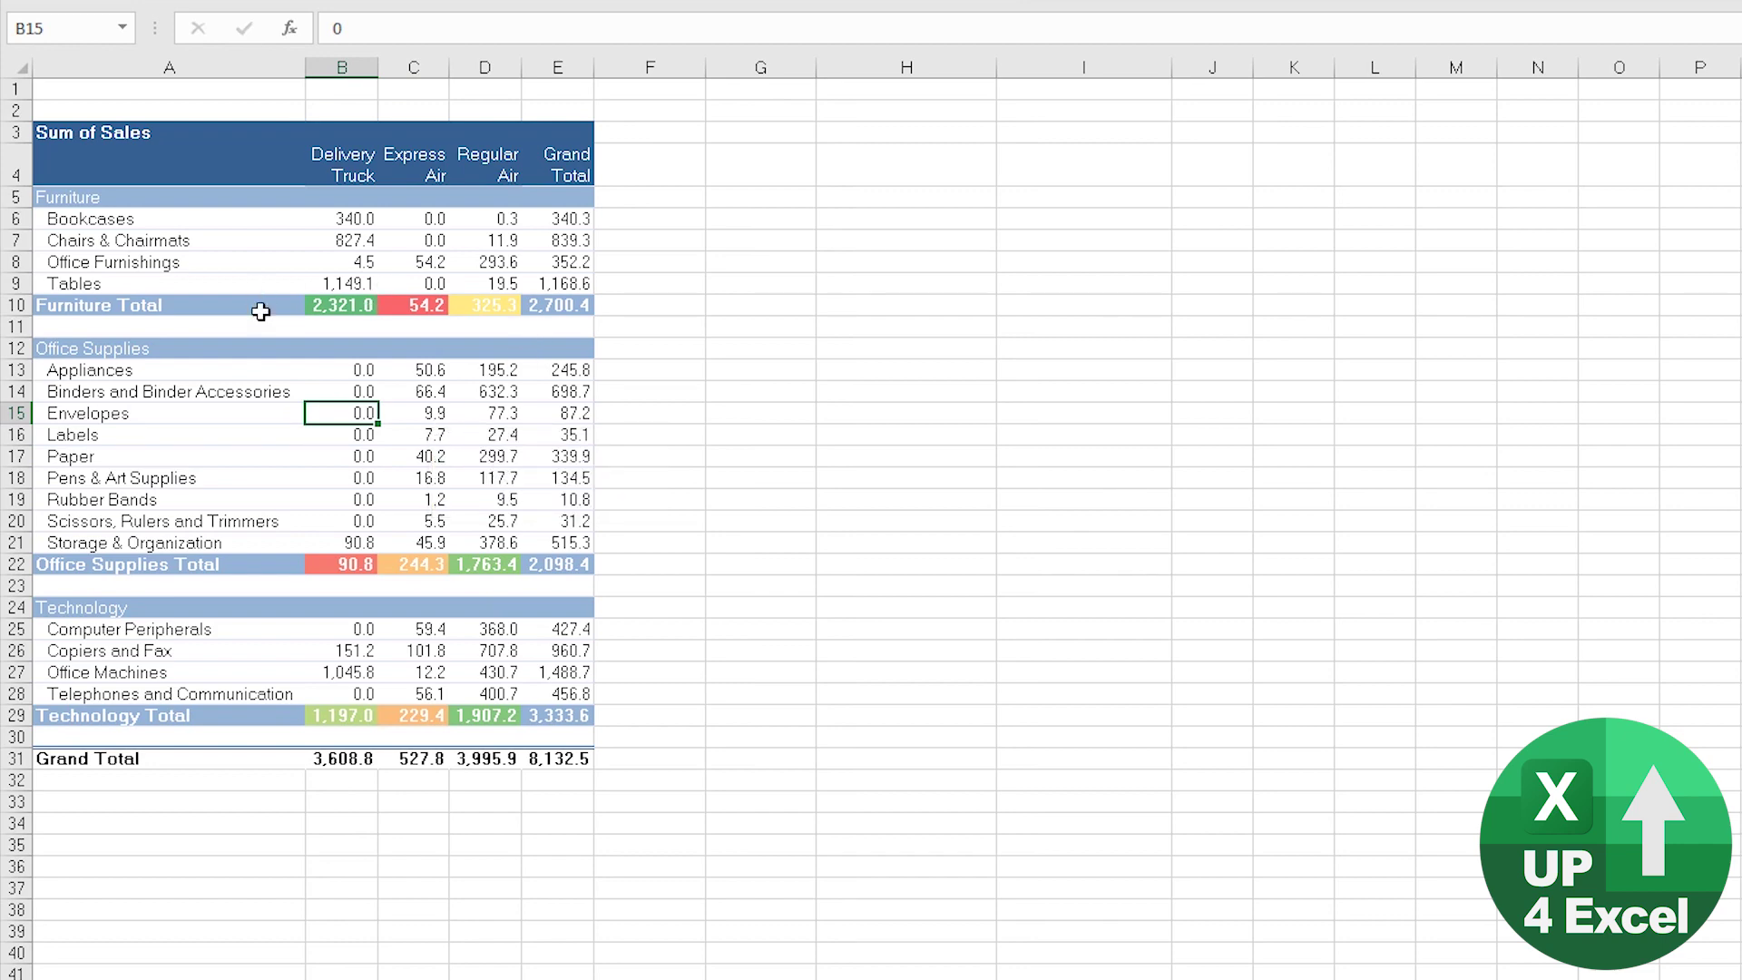
Edit the Graded Color Scale rule in Manage Rules to cover all Sum of Sales values.
click(363, 304)
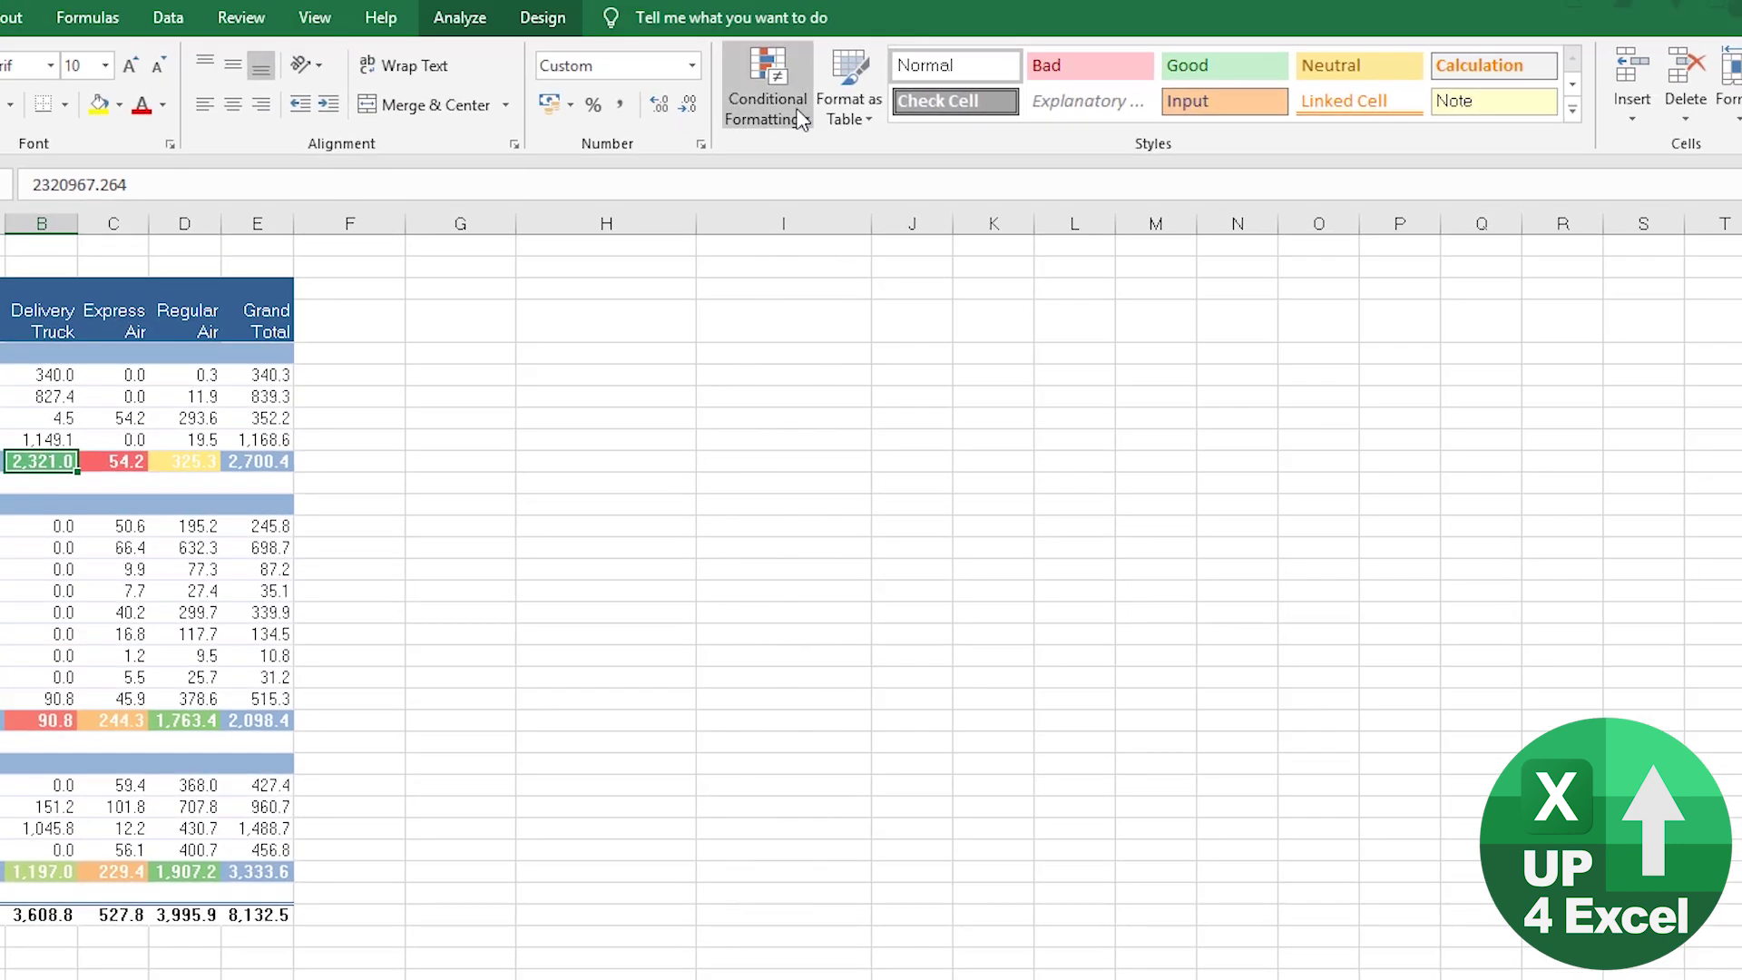
click(768, 86)
click(811, 494)
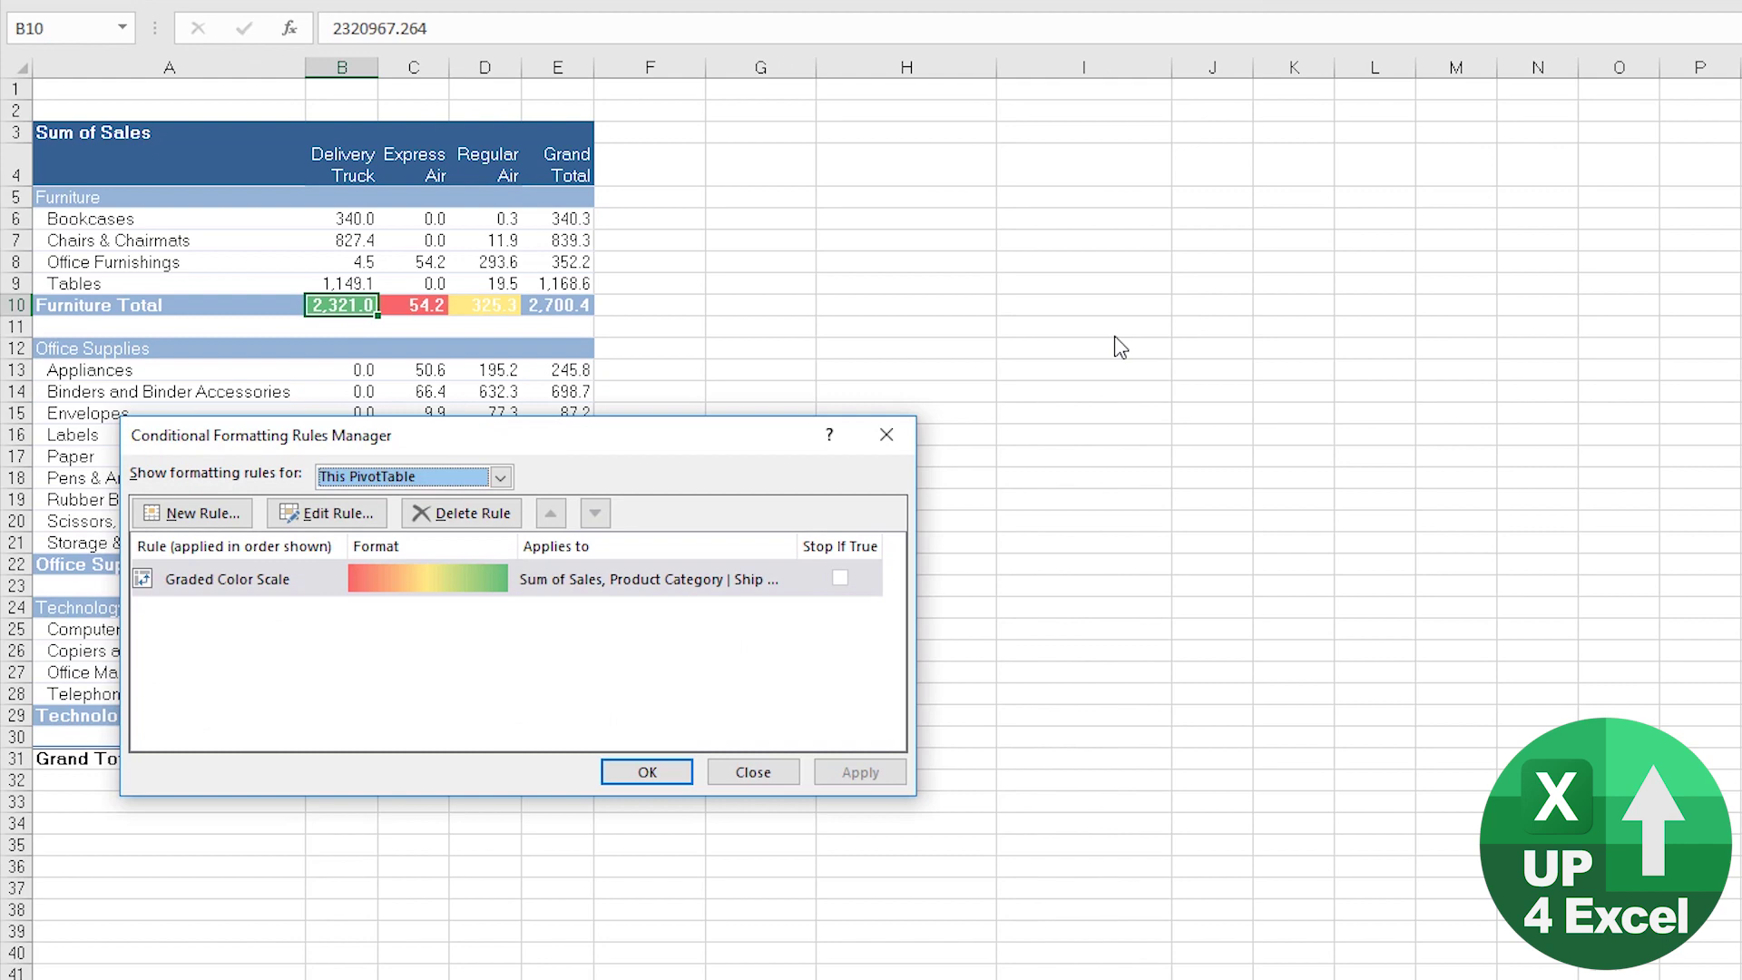
click(259, 595)
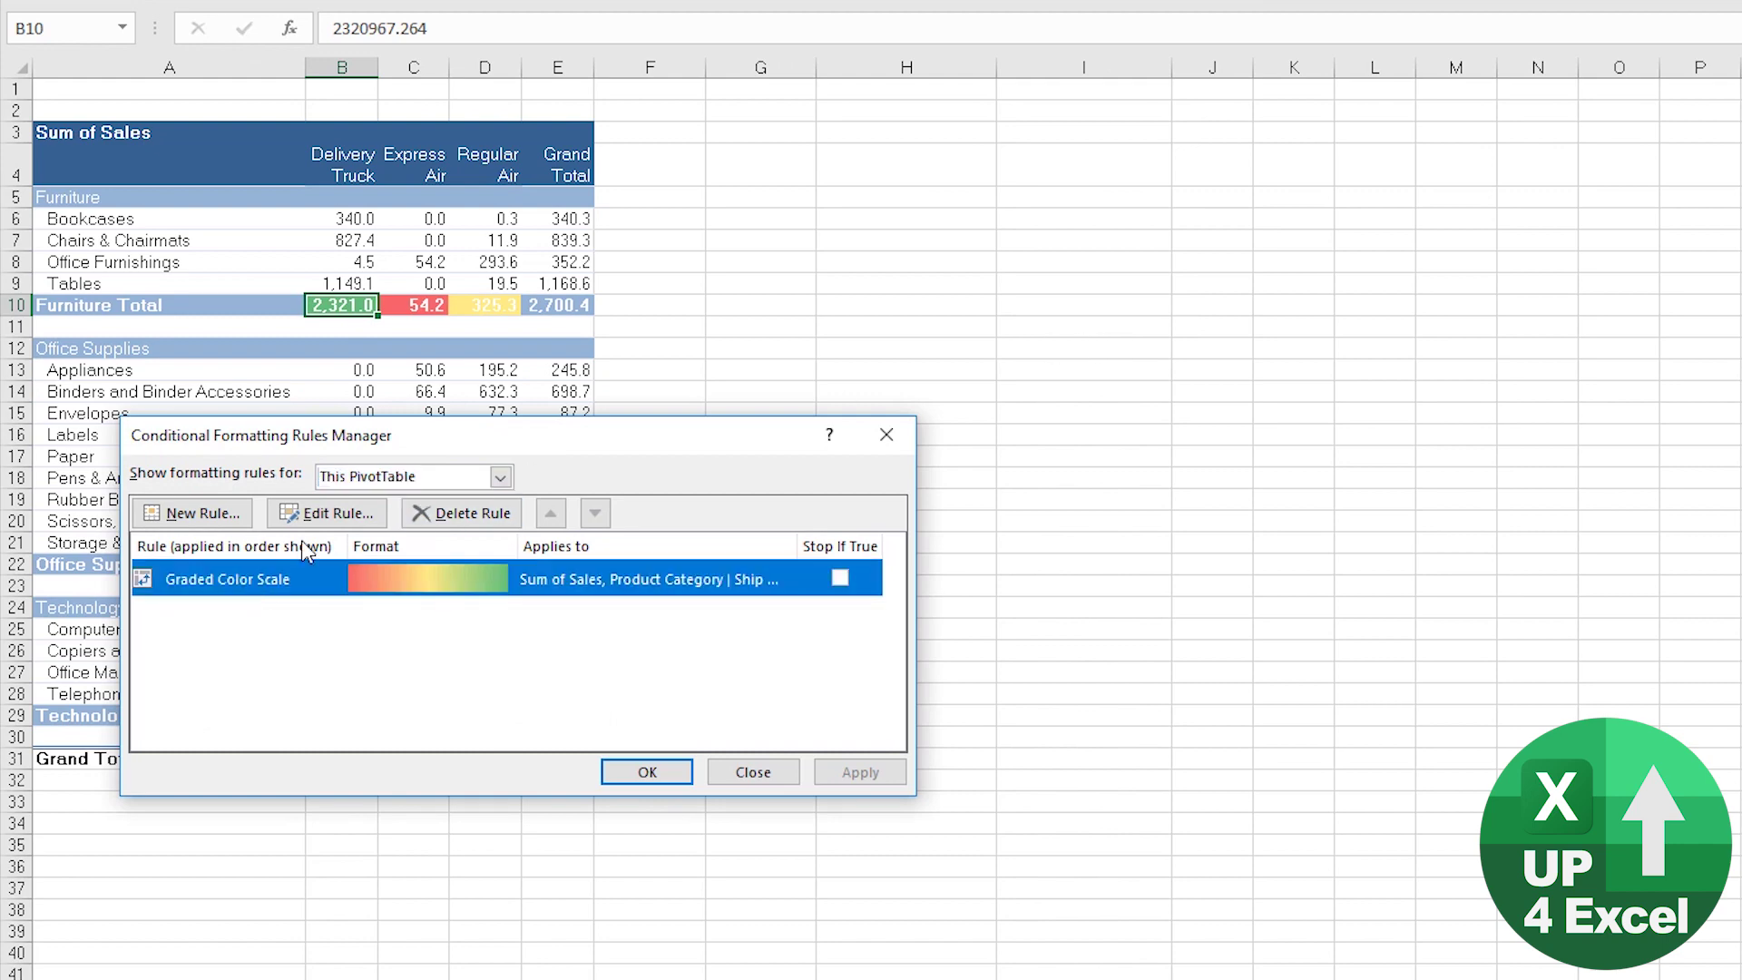
click(327, 512)
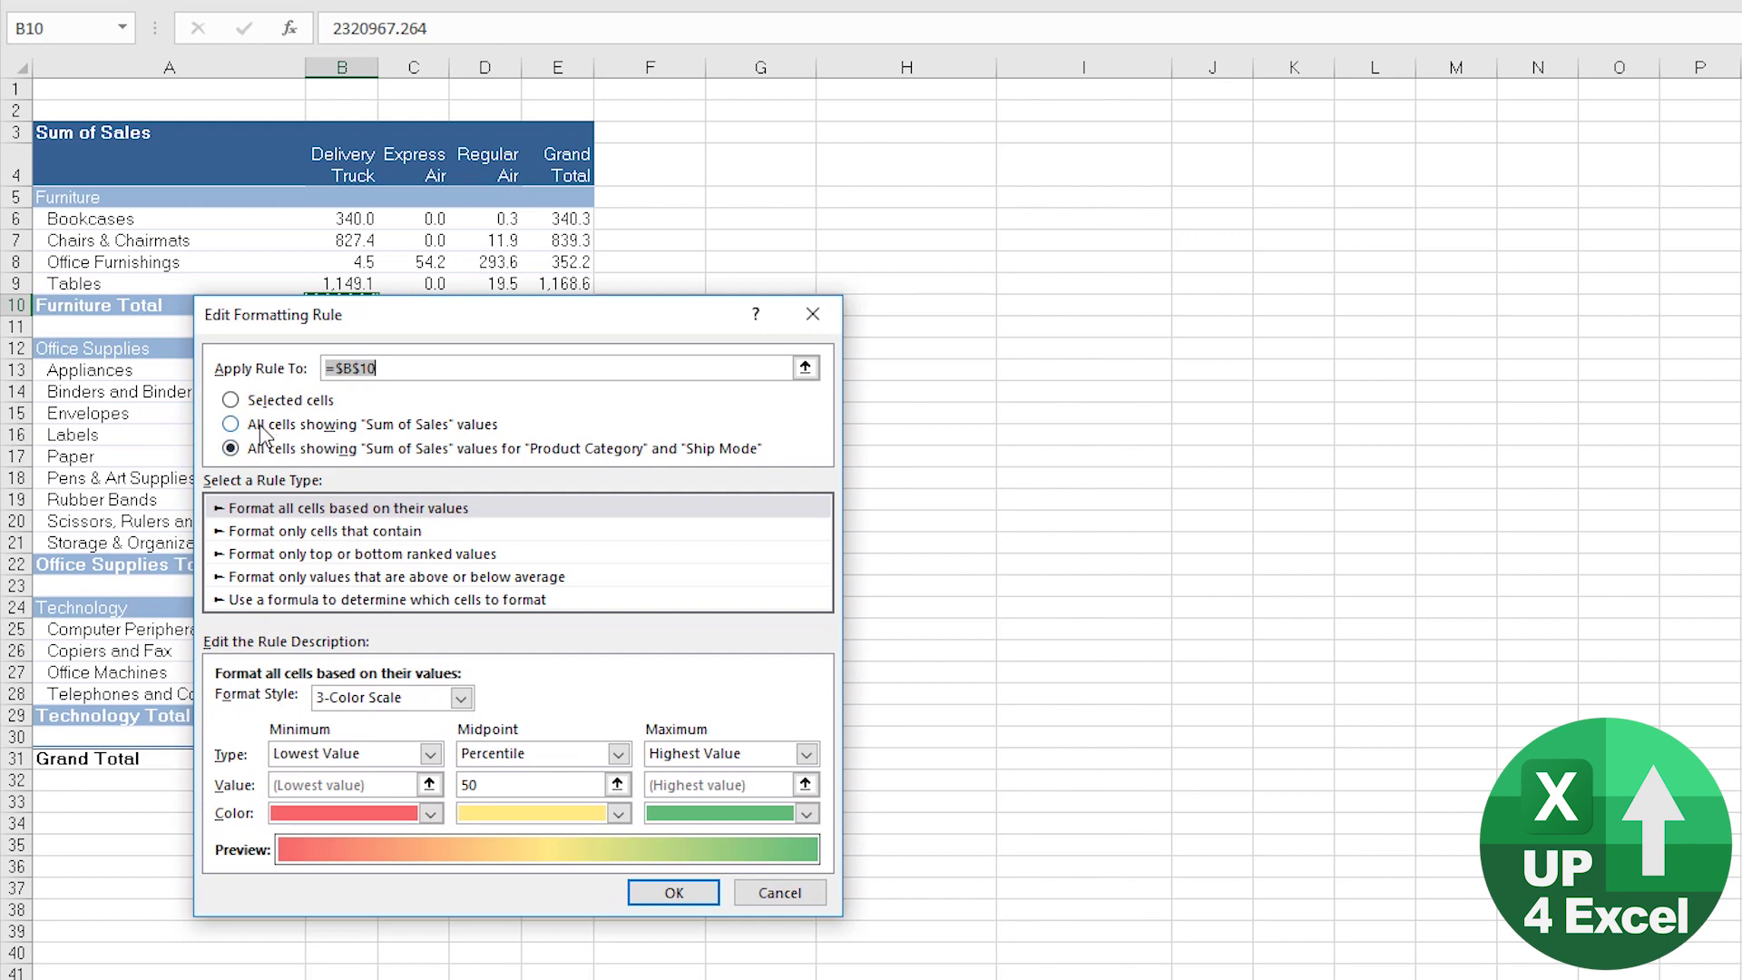
drag(417, 317, 873, 209)
click(742, 316)
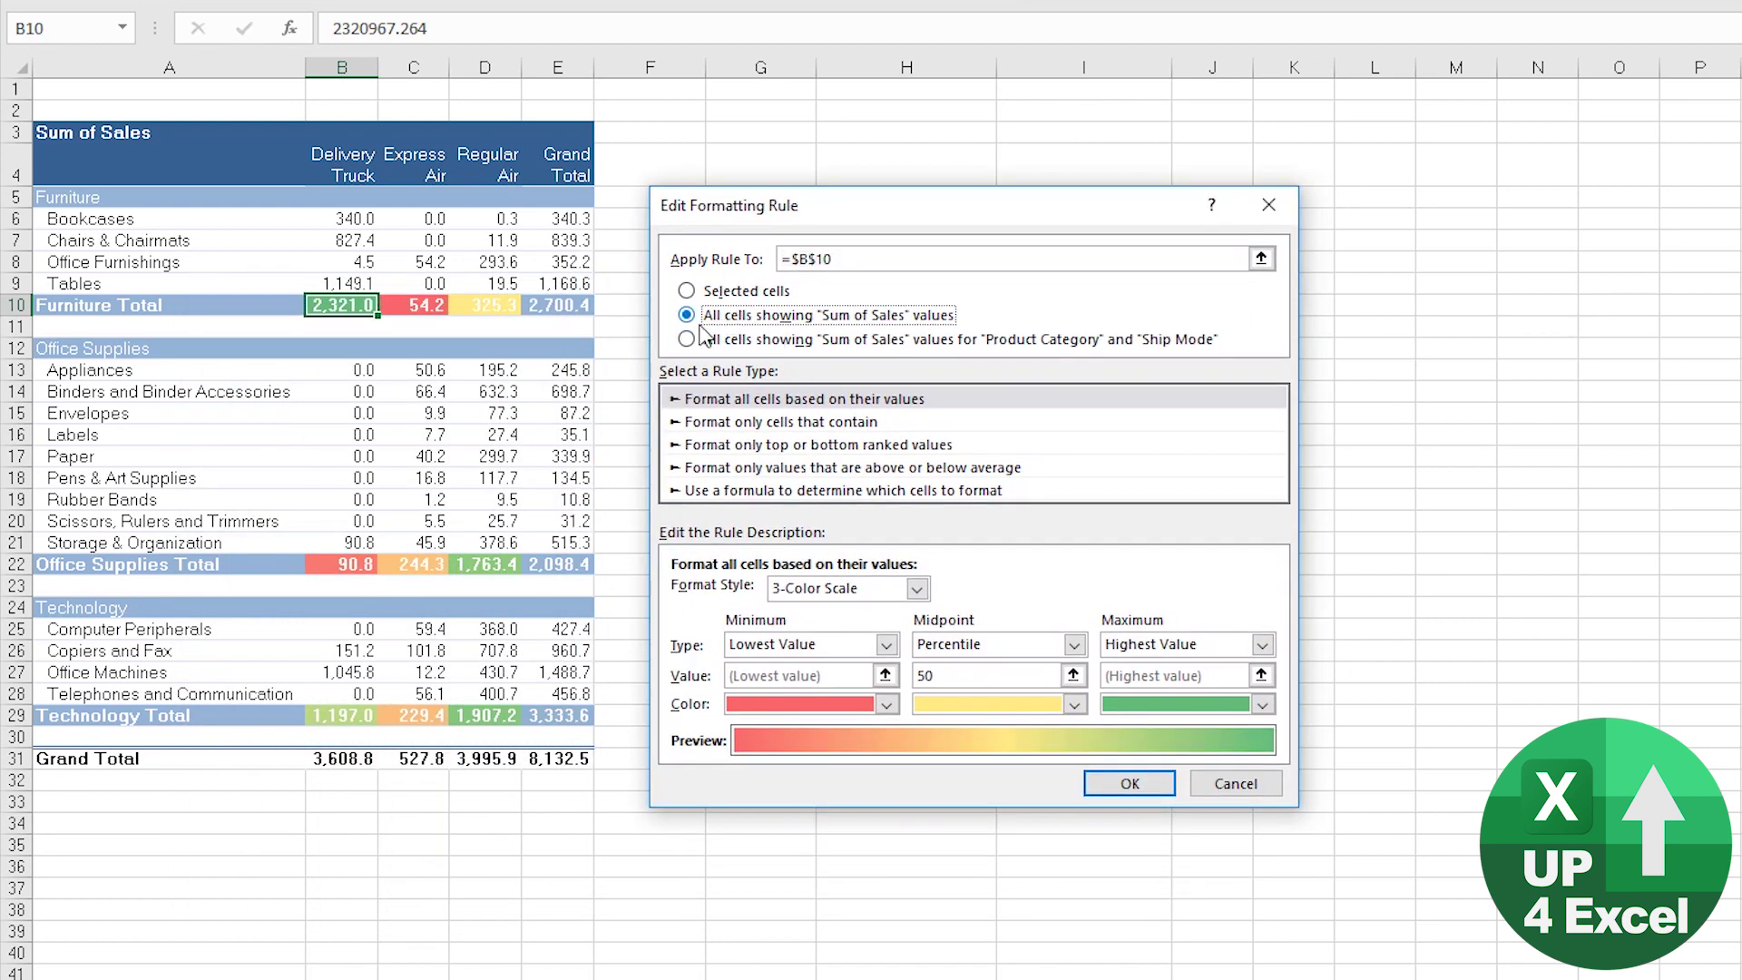
click(1128, 783)
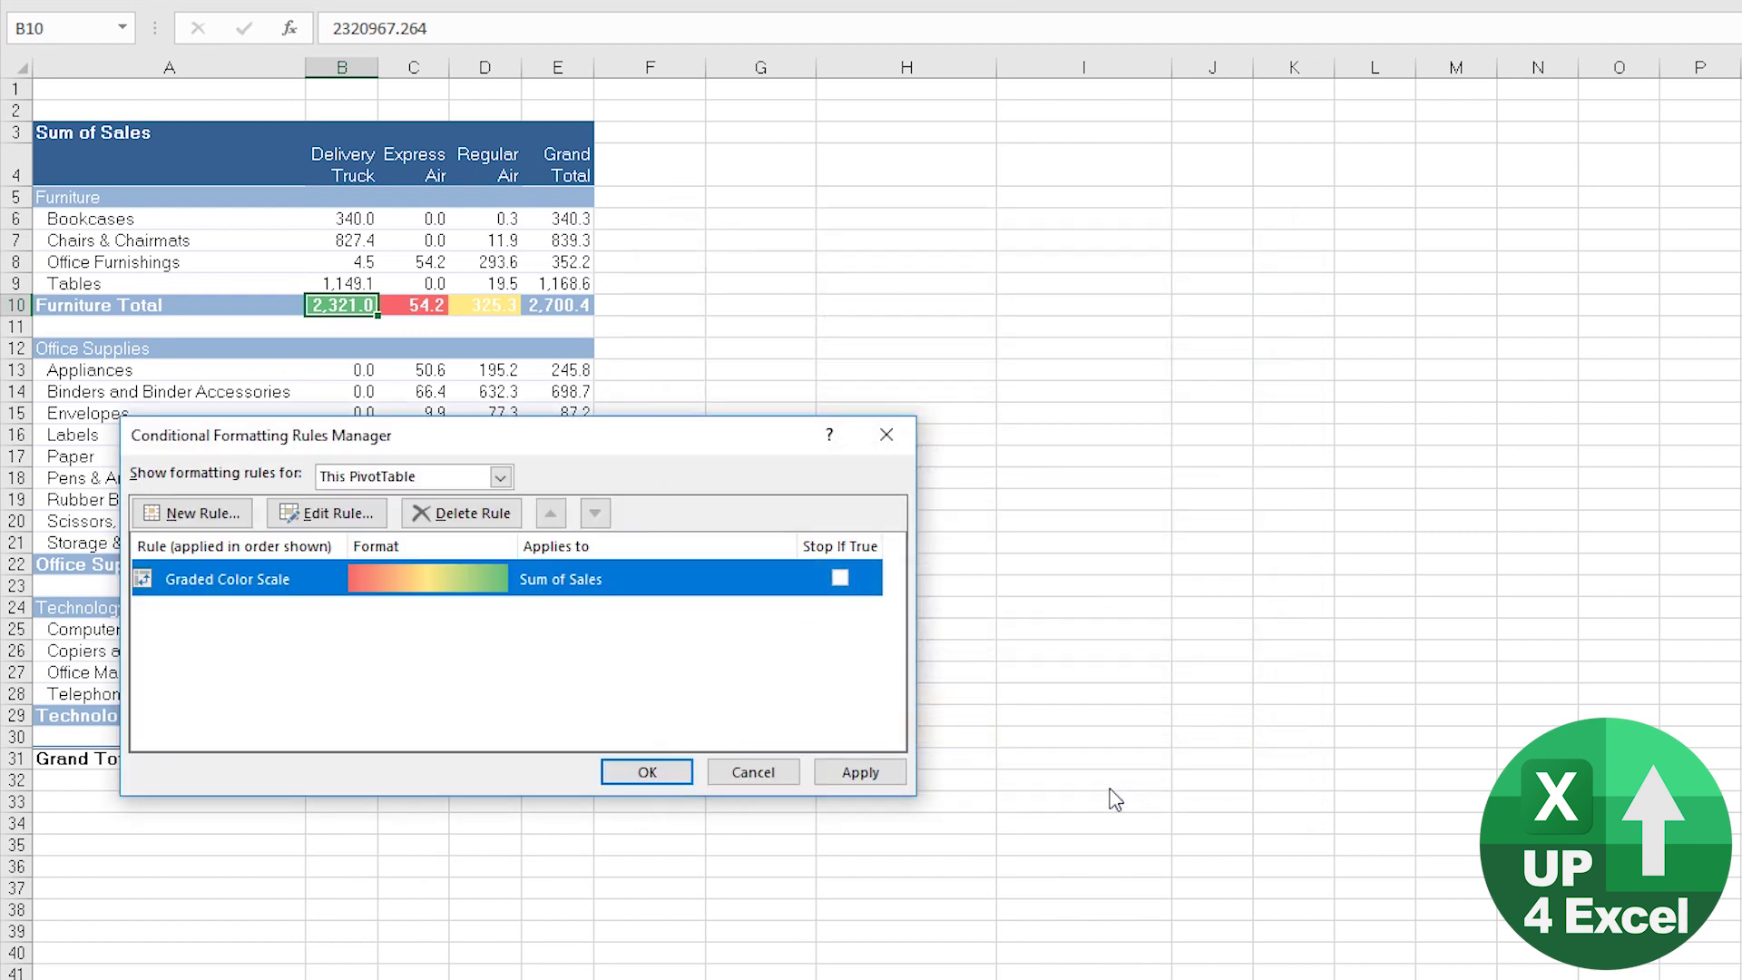
click(648, 772)
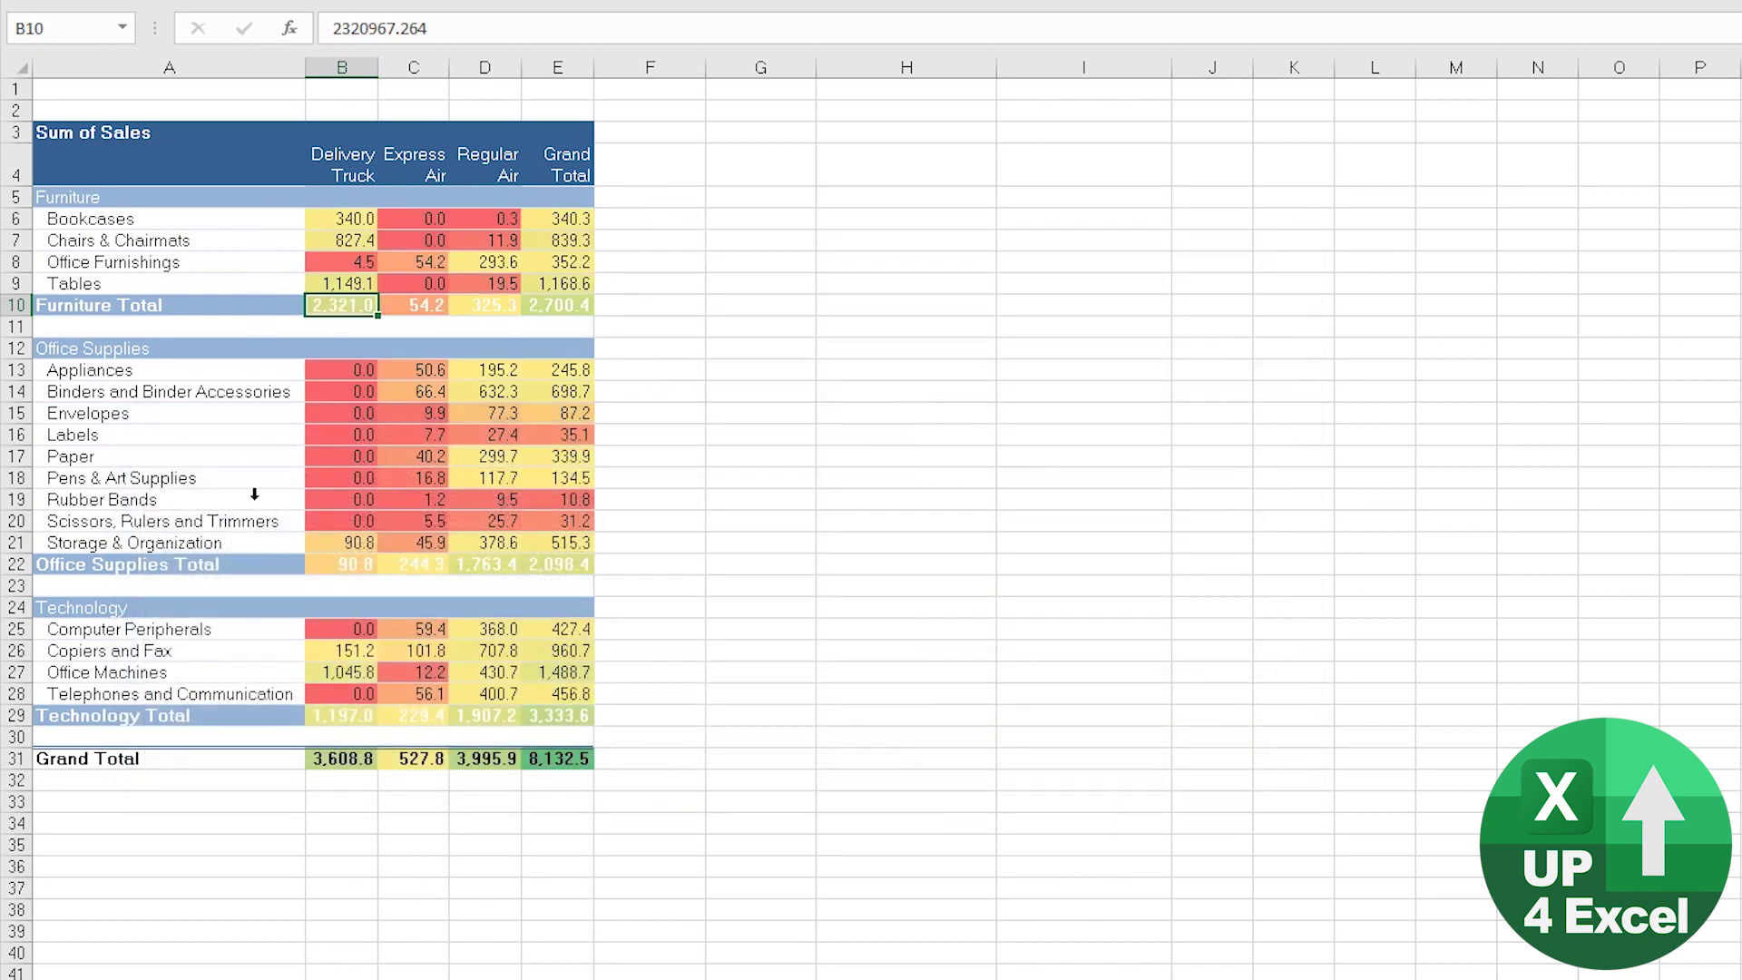
Rescope the Graded Color Scale rule to Product Category and Ship Mode cells and apply it.
right_click(356, 315)
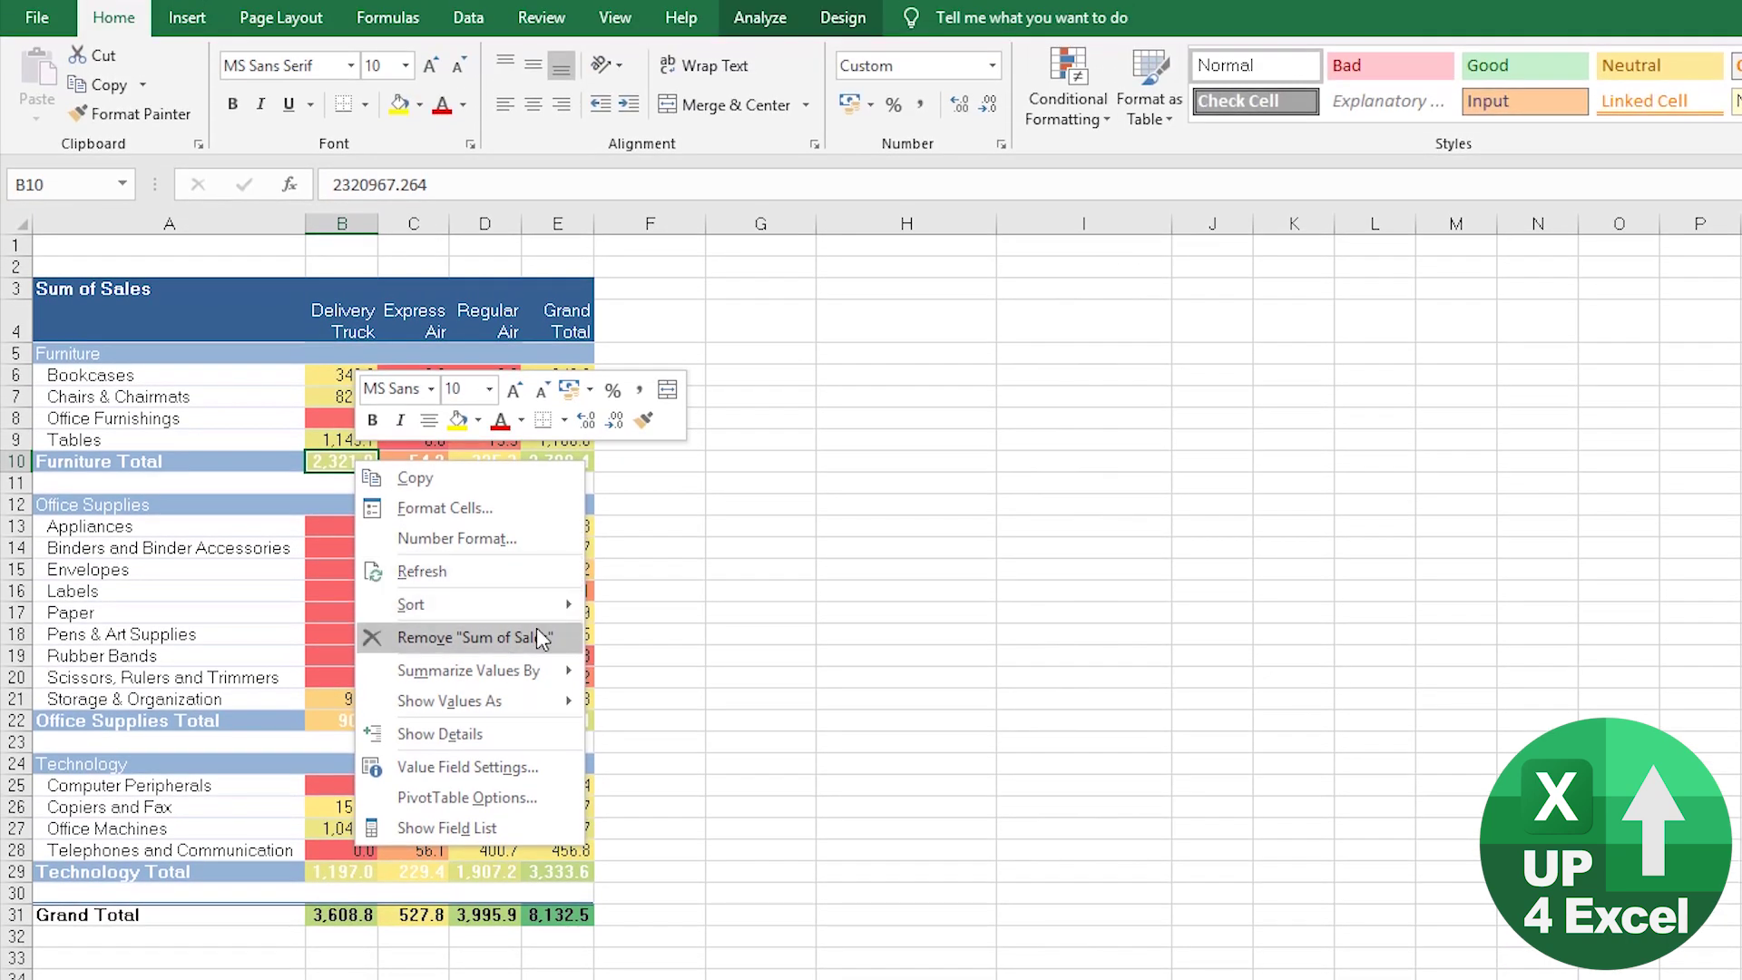
click(1067, 107)
click(1107, 491)
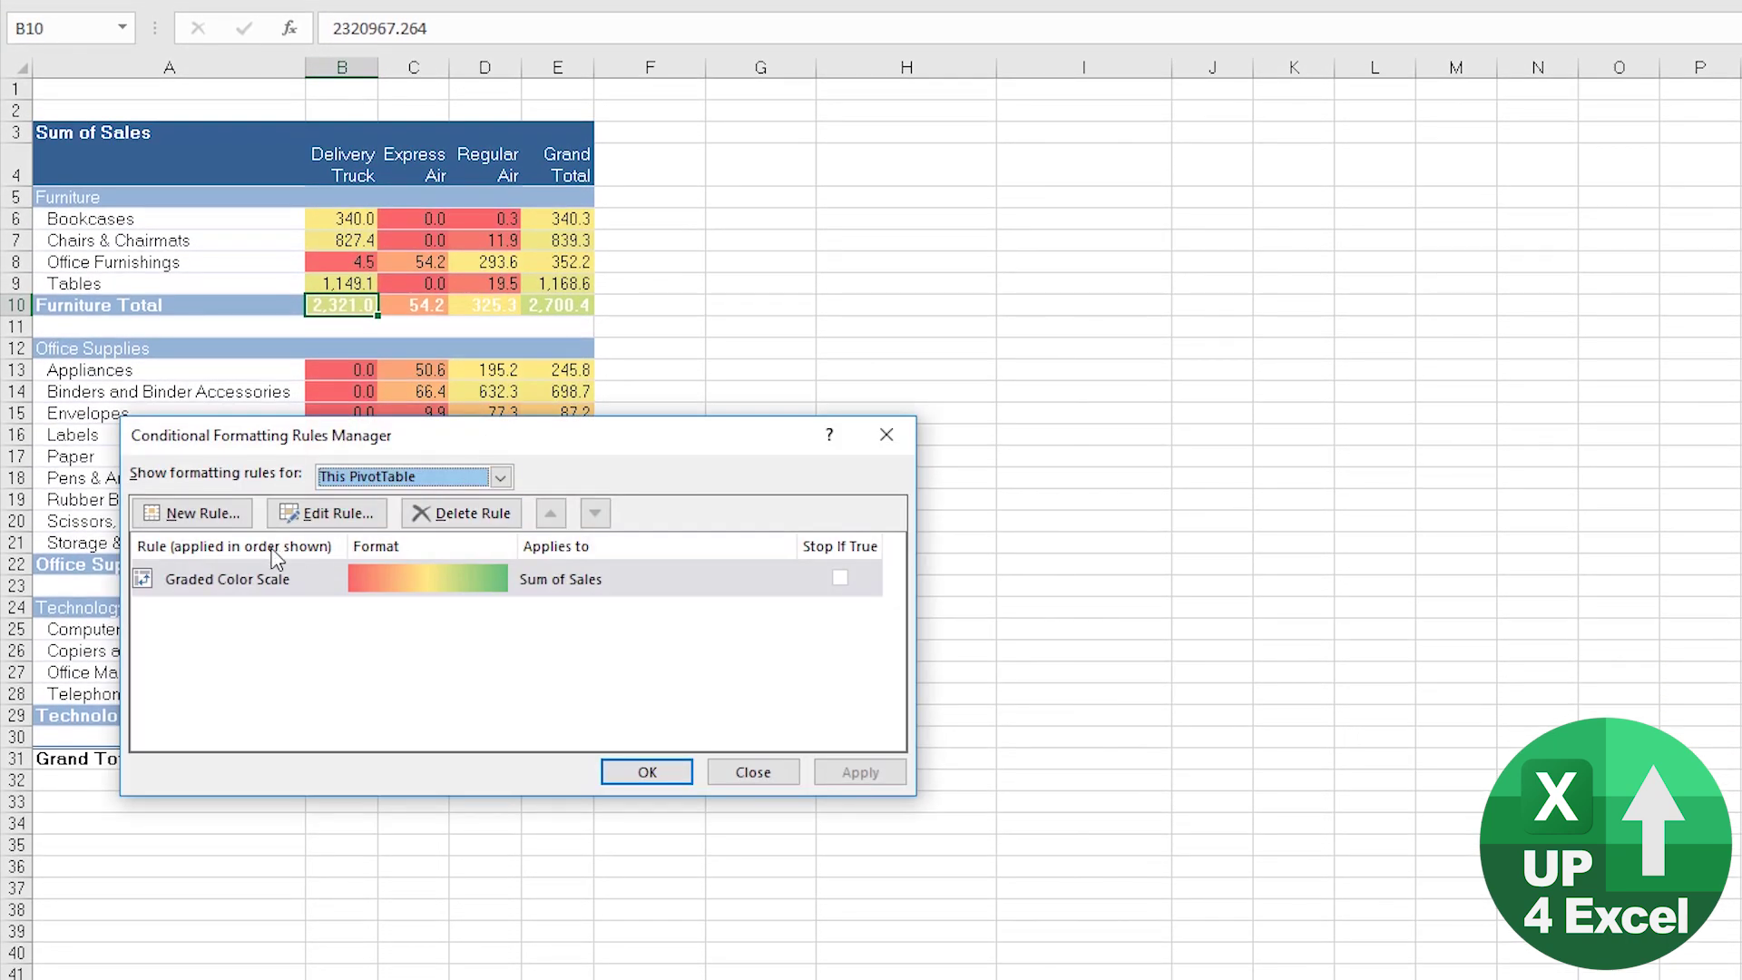
click(273, 579)
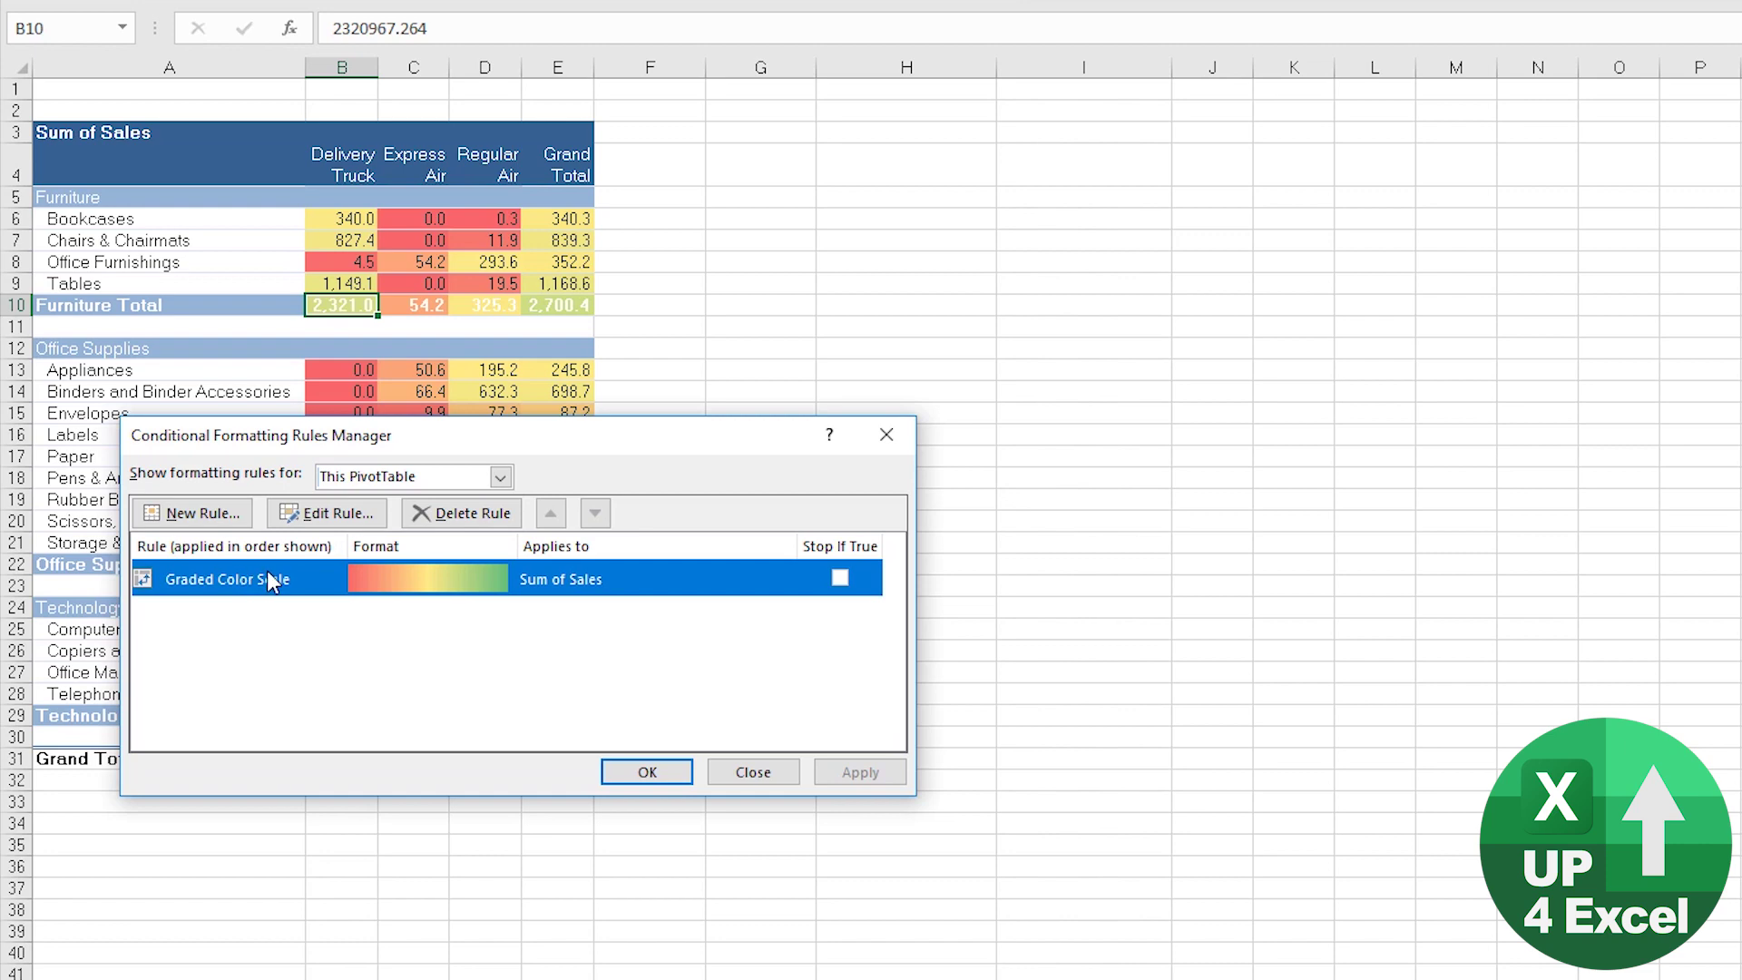
click(332, 511)
click(257, 448)
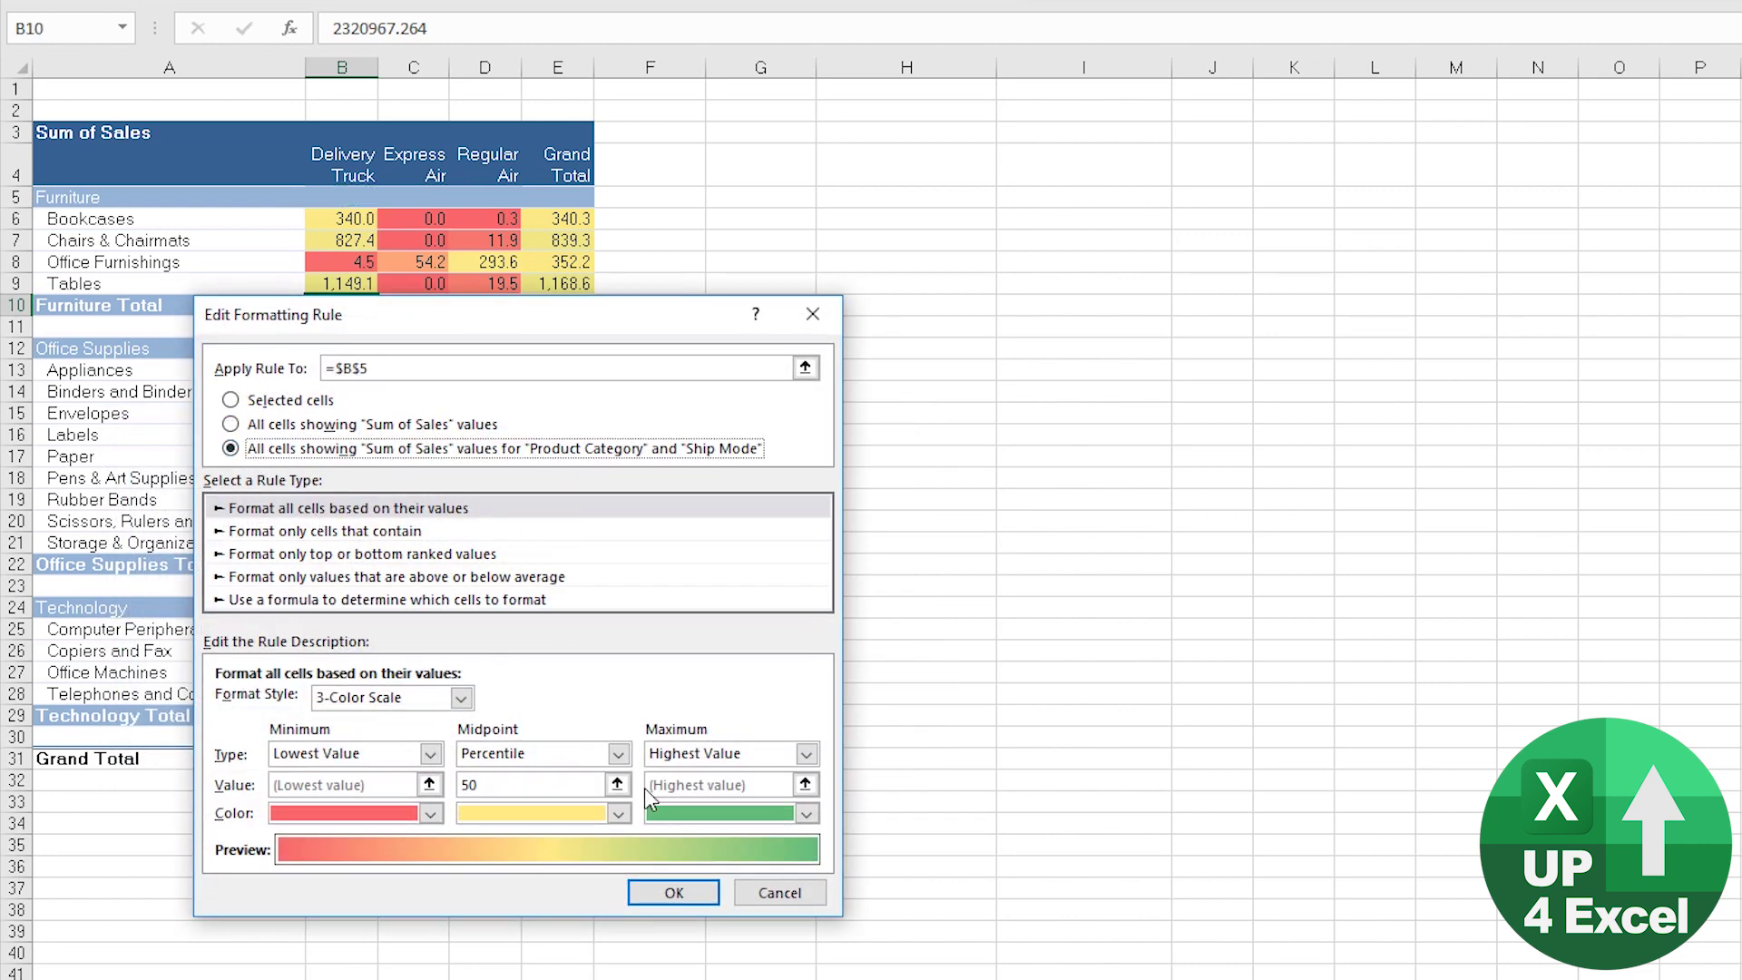
click(674, 893)
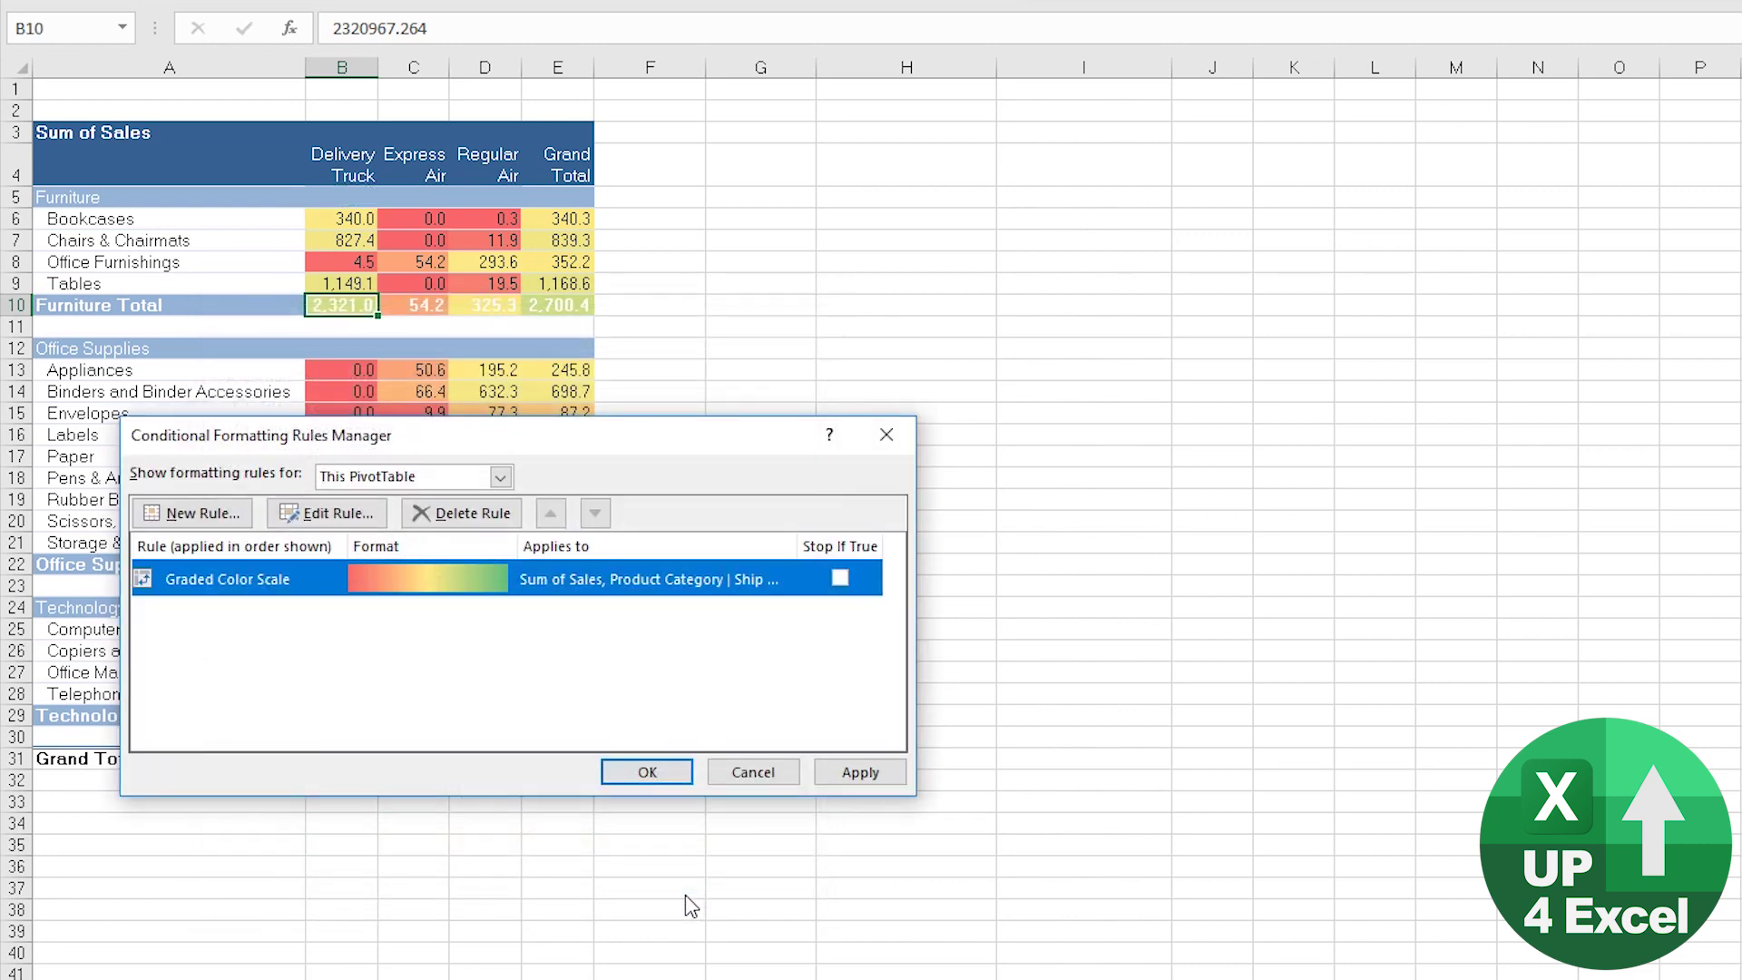
click(844, 773)
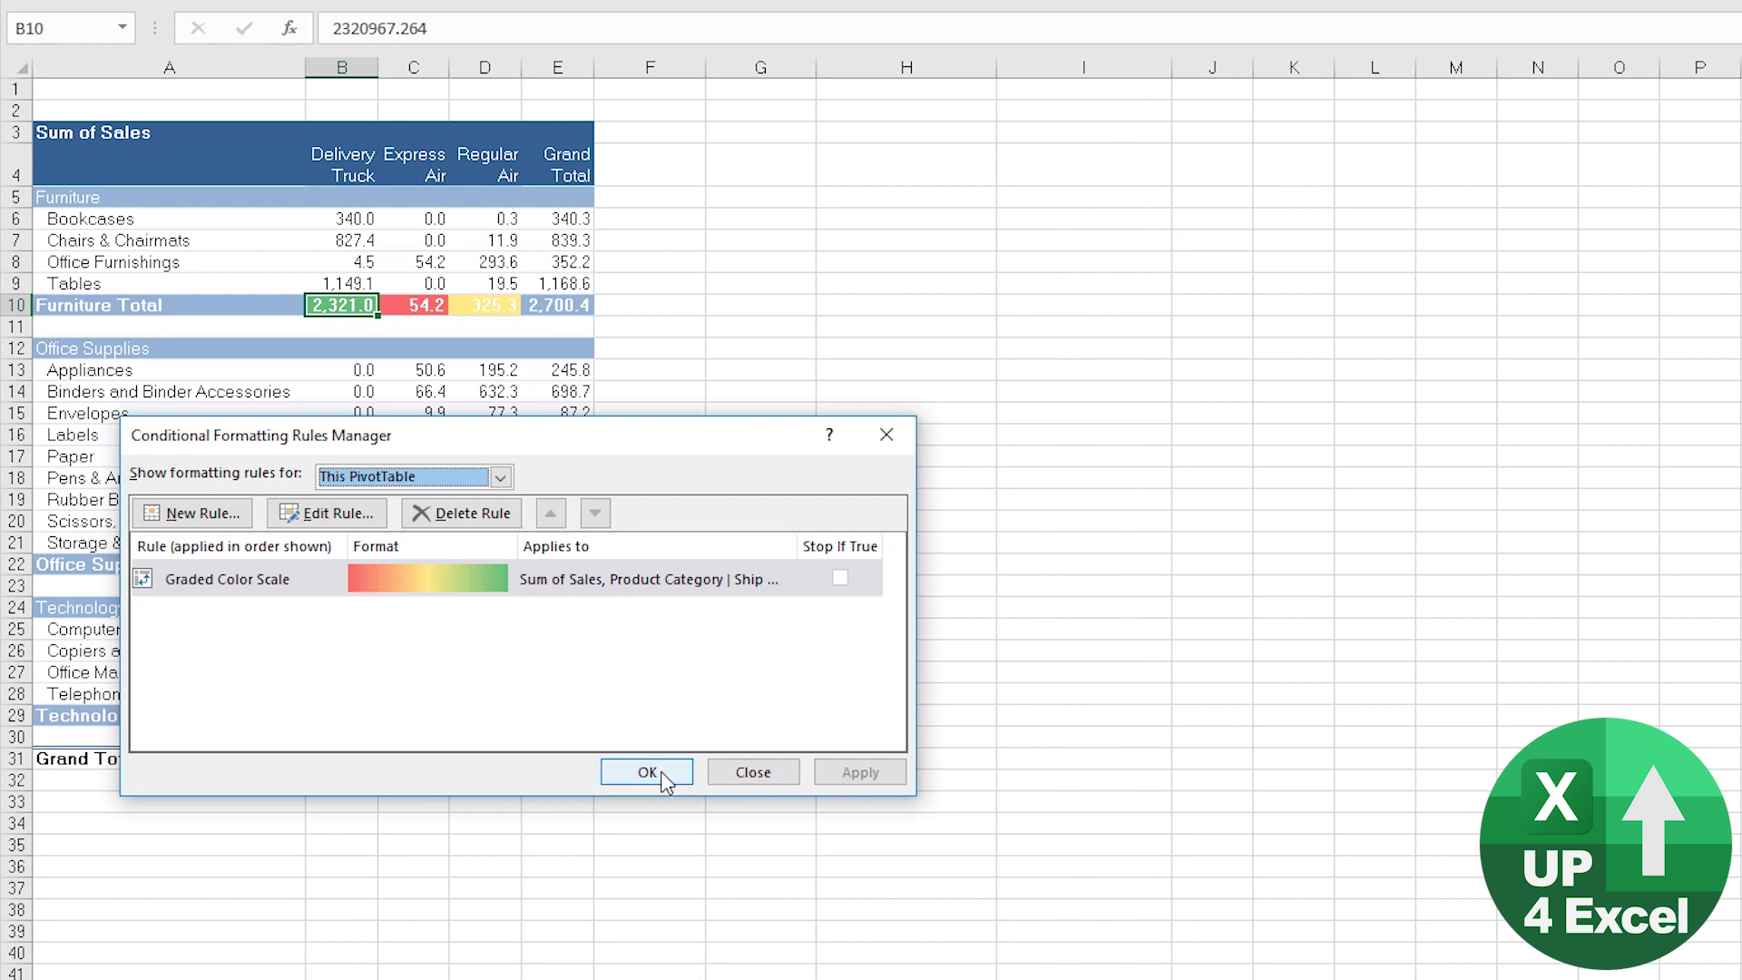
Delete the Graded Color Scale rule and close the rules manager.
drag(513, 440, 454, 779)
click(414, 856)
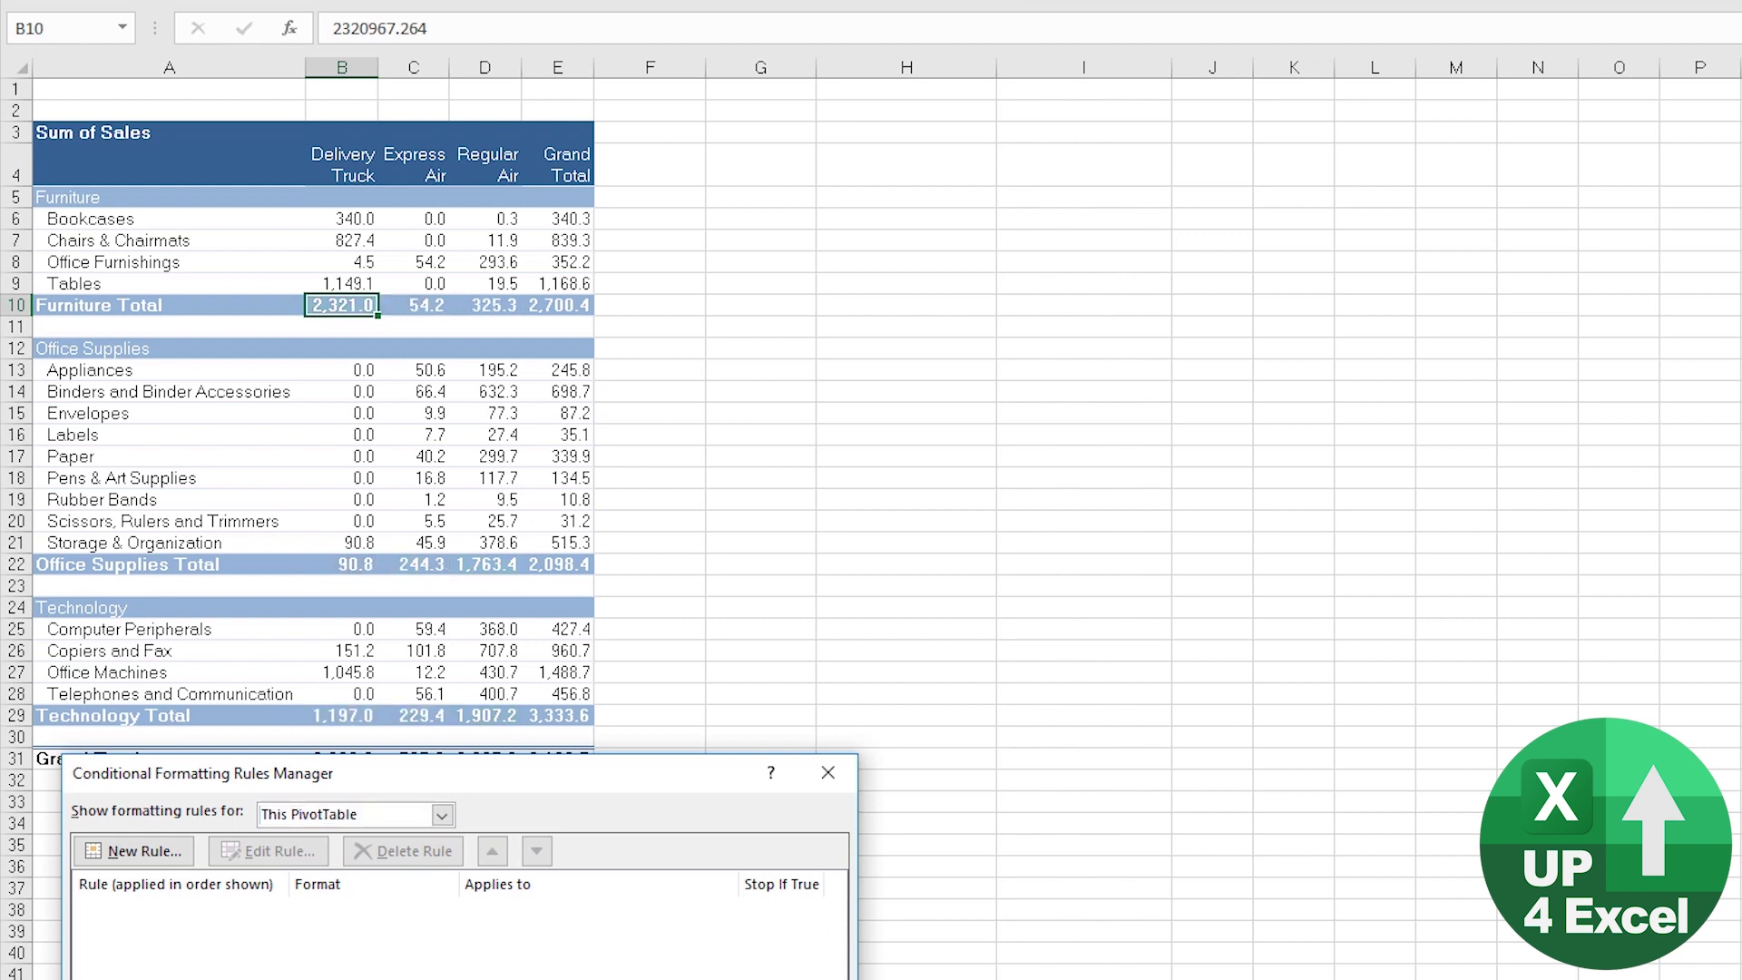
key(Return)
Apply the first three-colour scale to D8, then extend it to all Sum of Sales values.
click(350, 238)
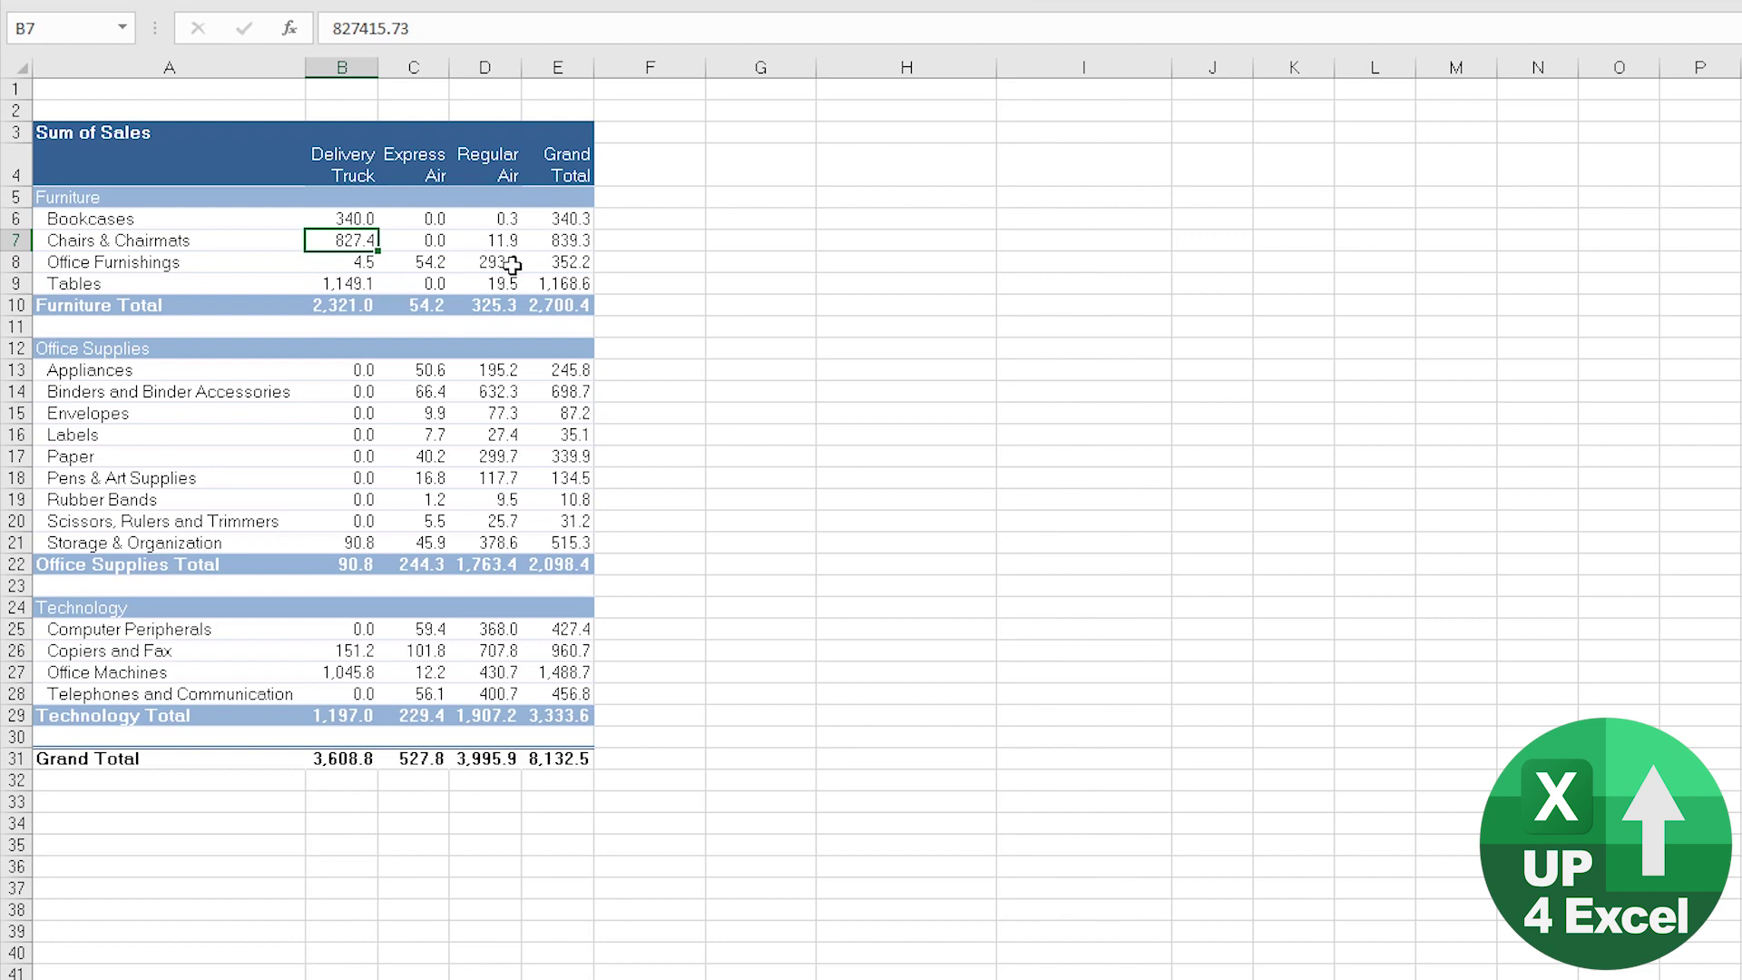
click(500, 263)
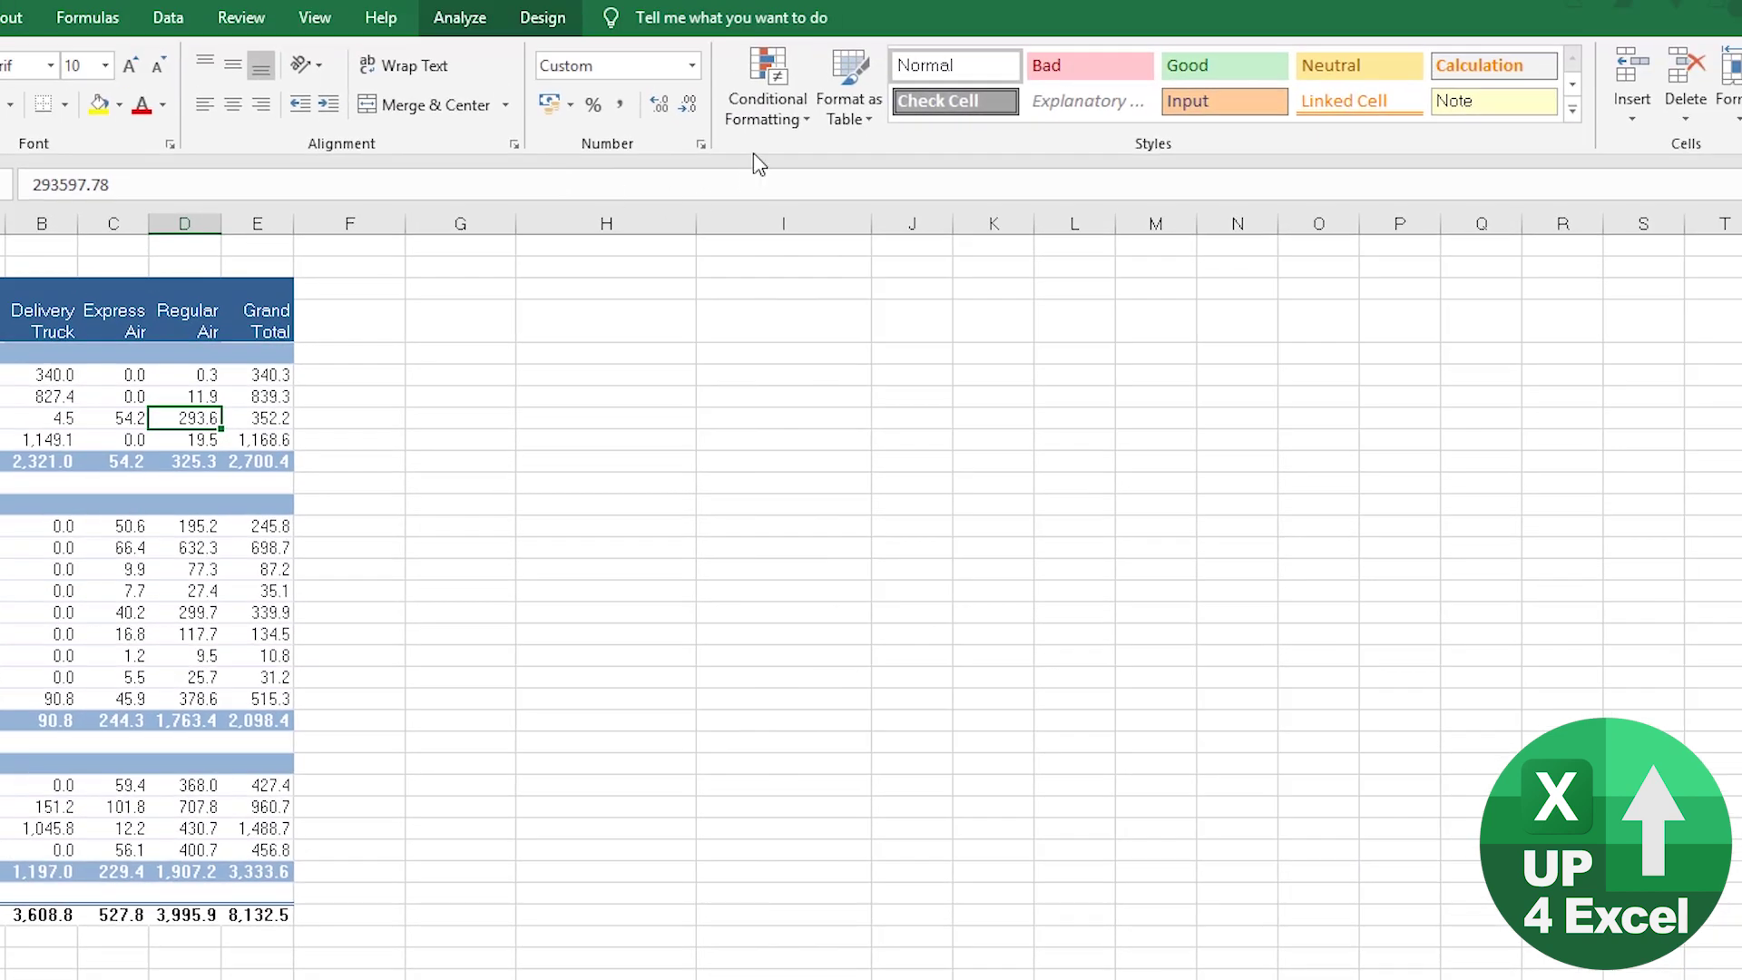
click(767, 102)
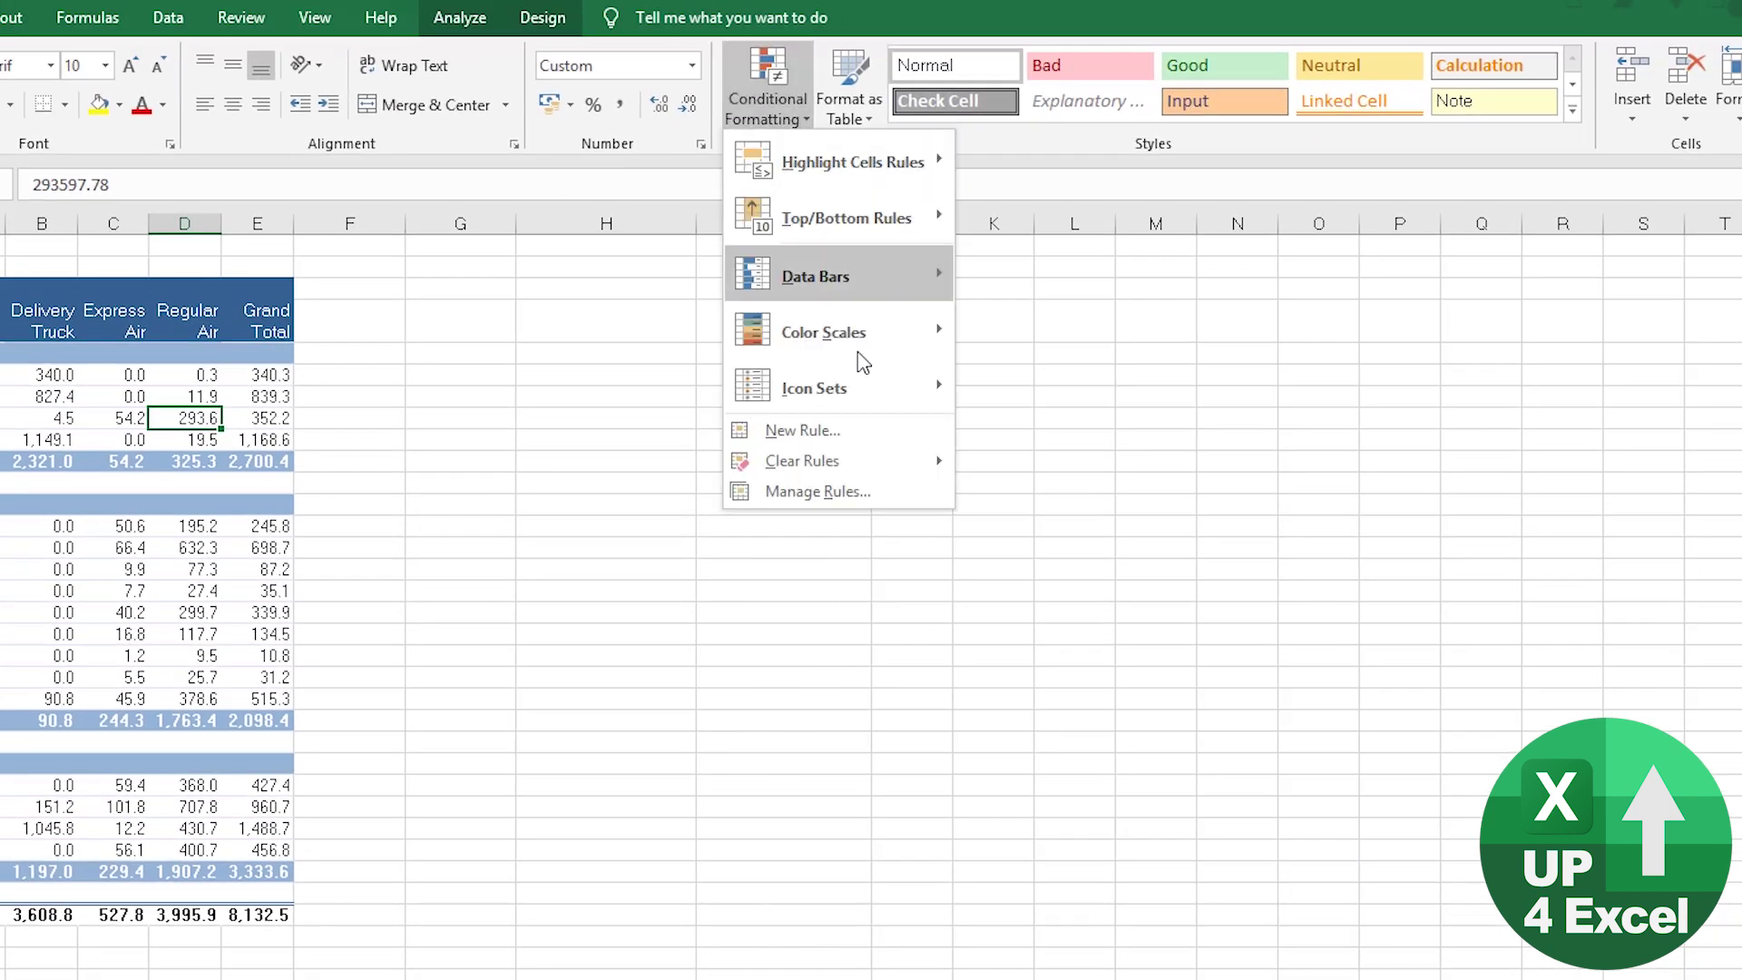
mouse_move(874, 330)
click(981, 328)
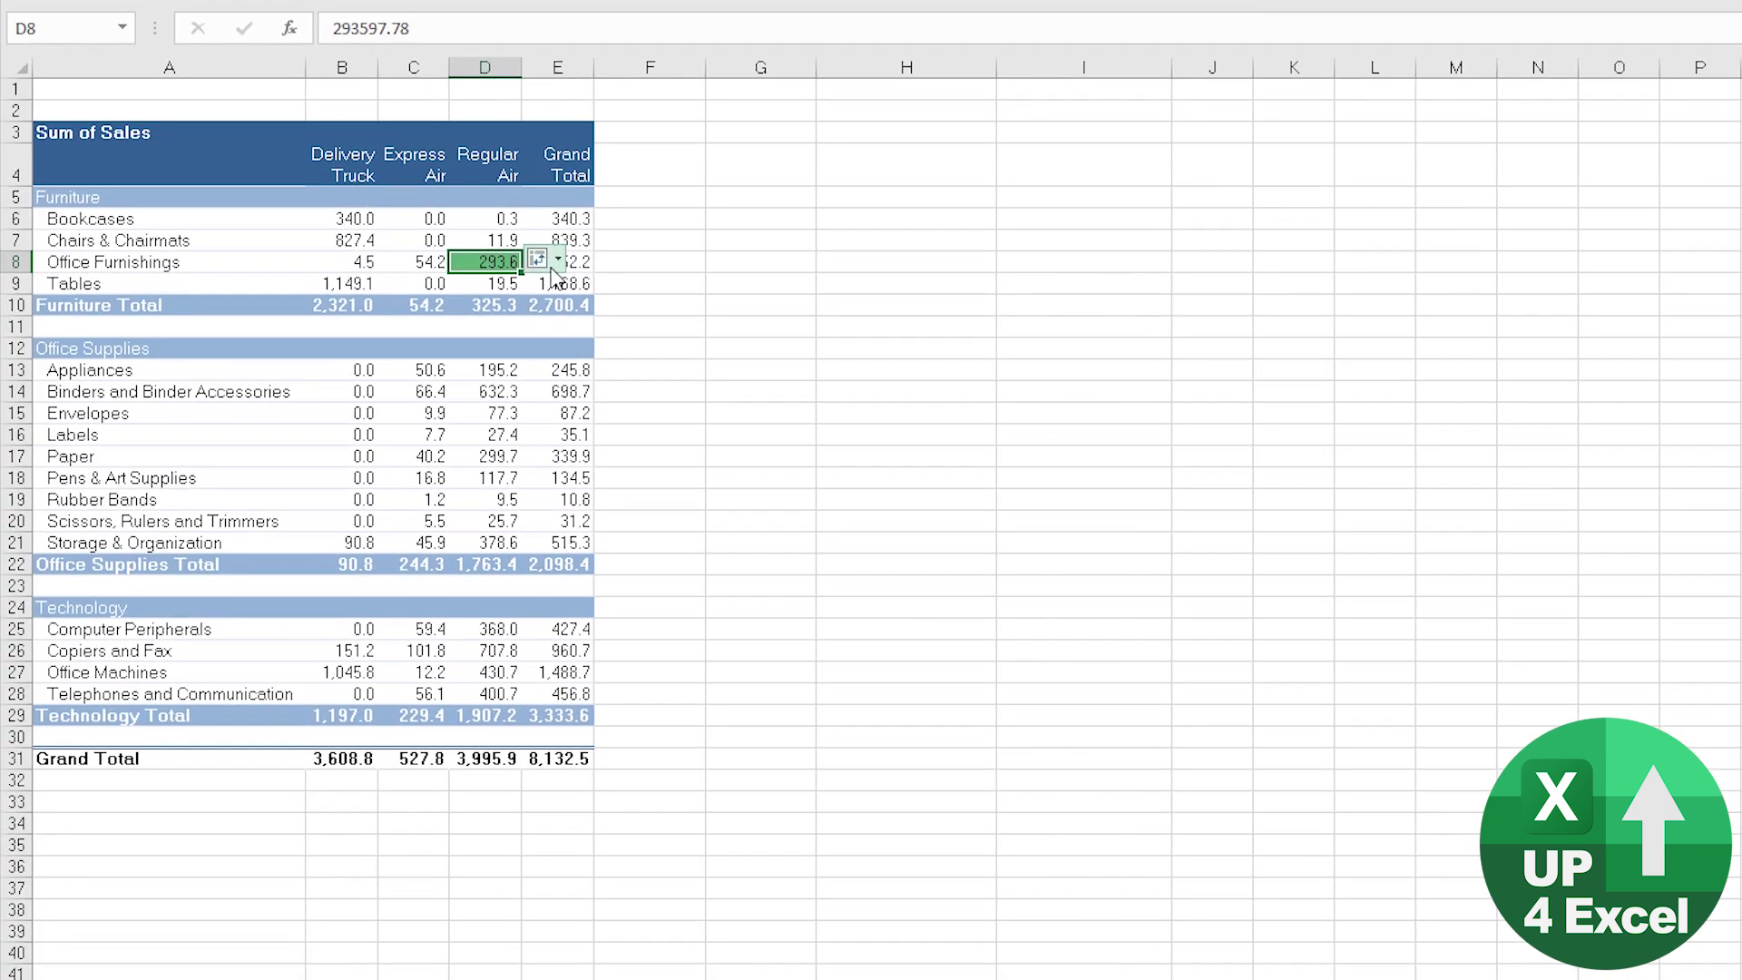
click(558, 263)
click(651, 355)
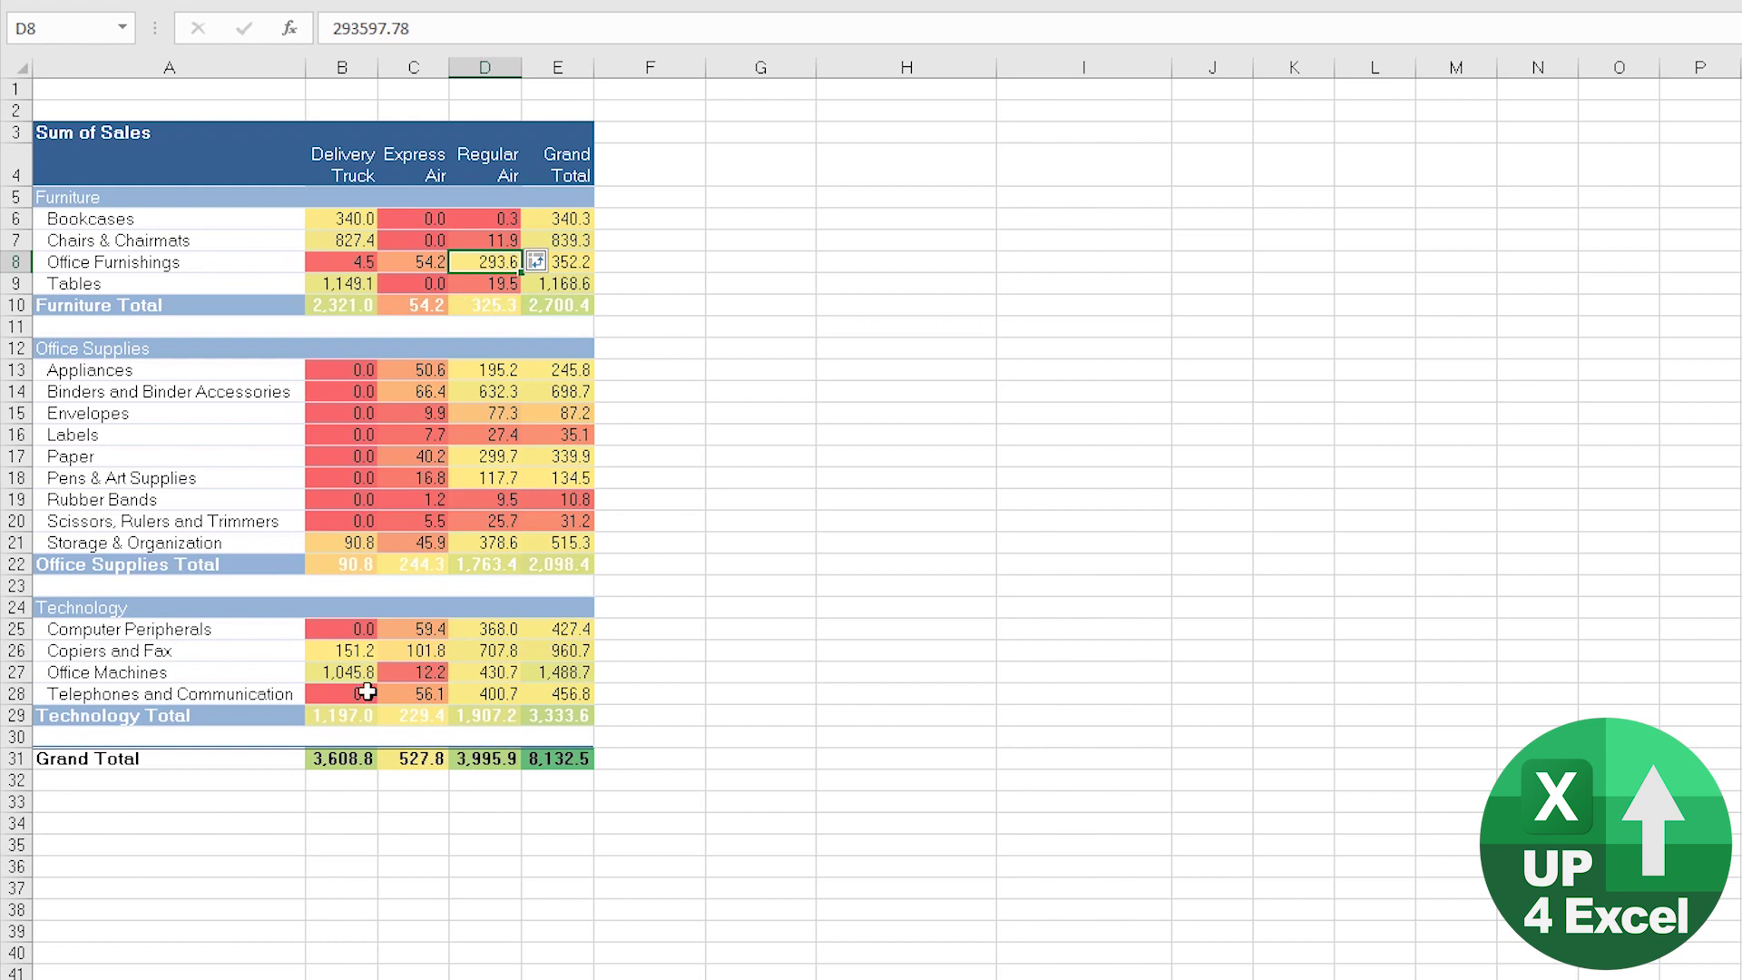
Limit the colour scale to Product Sub-Category by Ship Mode values only.
click(558, 261)
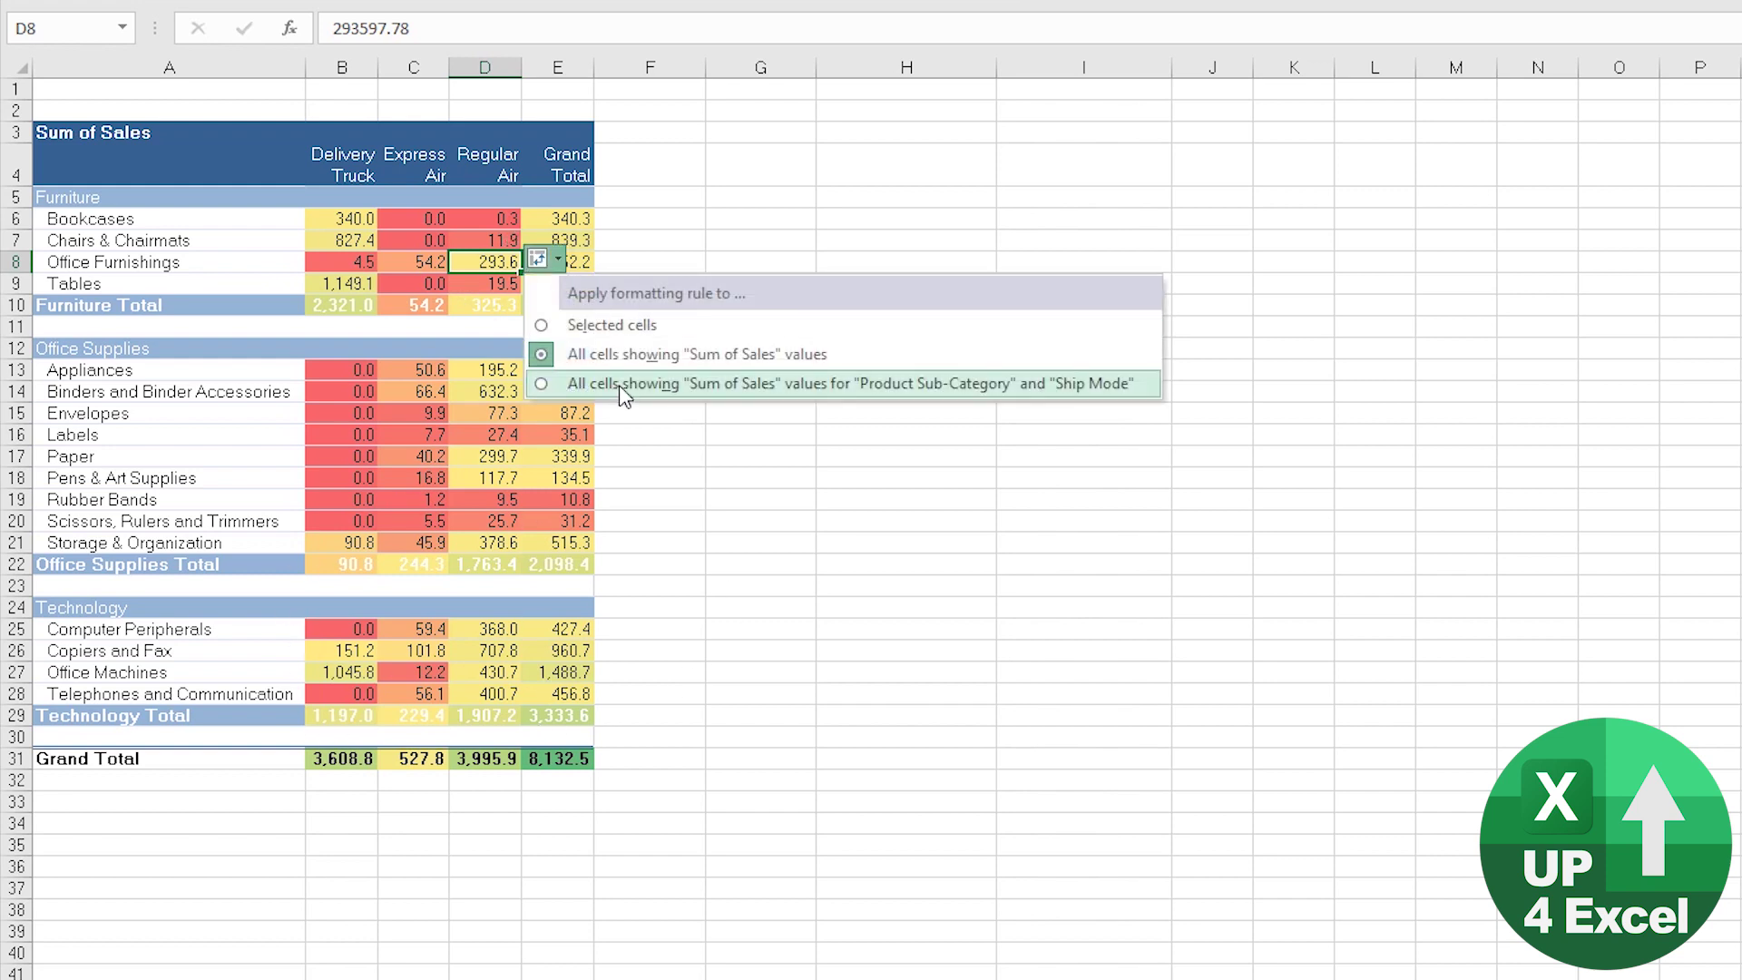
click(626, 384)
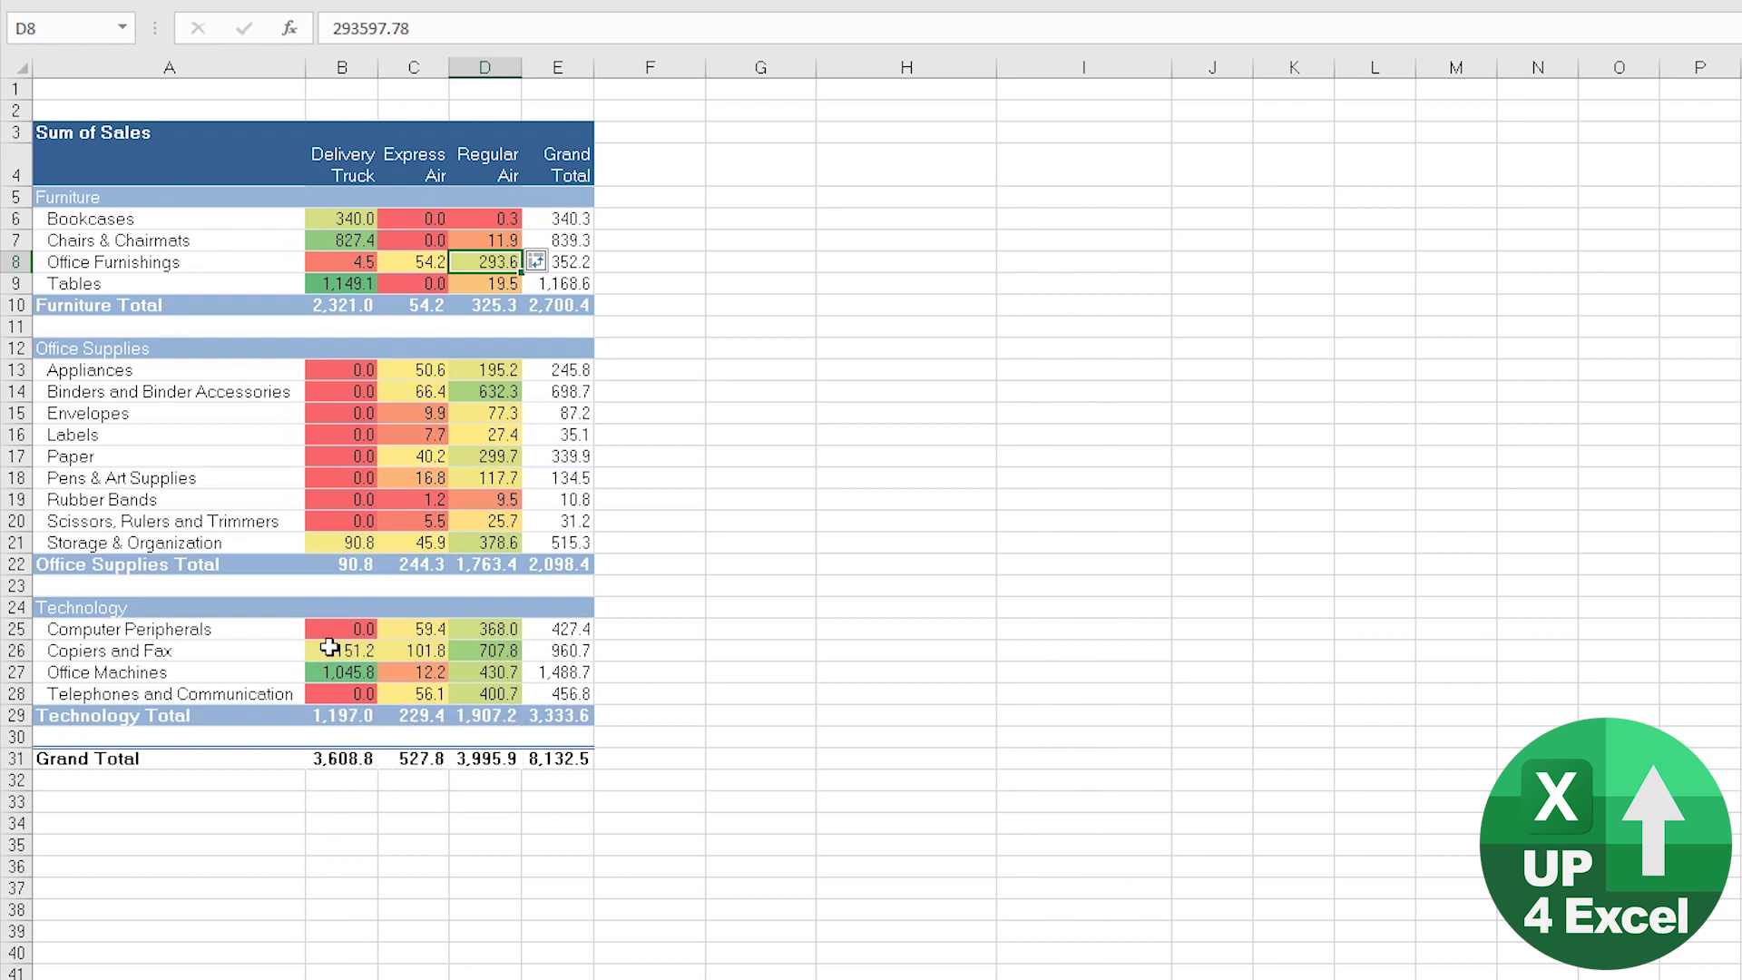
mouse_move(351, 621)
Review the rule's scope choices from D8 and E8, then select cells C16:D16.
mouse_move(538, 369)
click(537, 261)
click(449, 413)
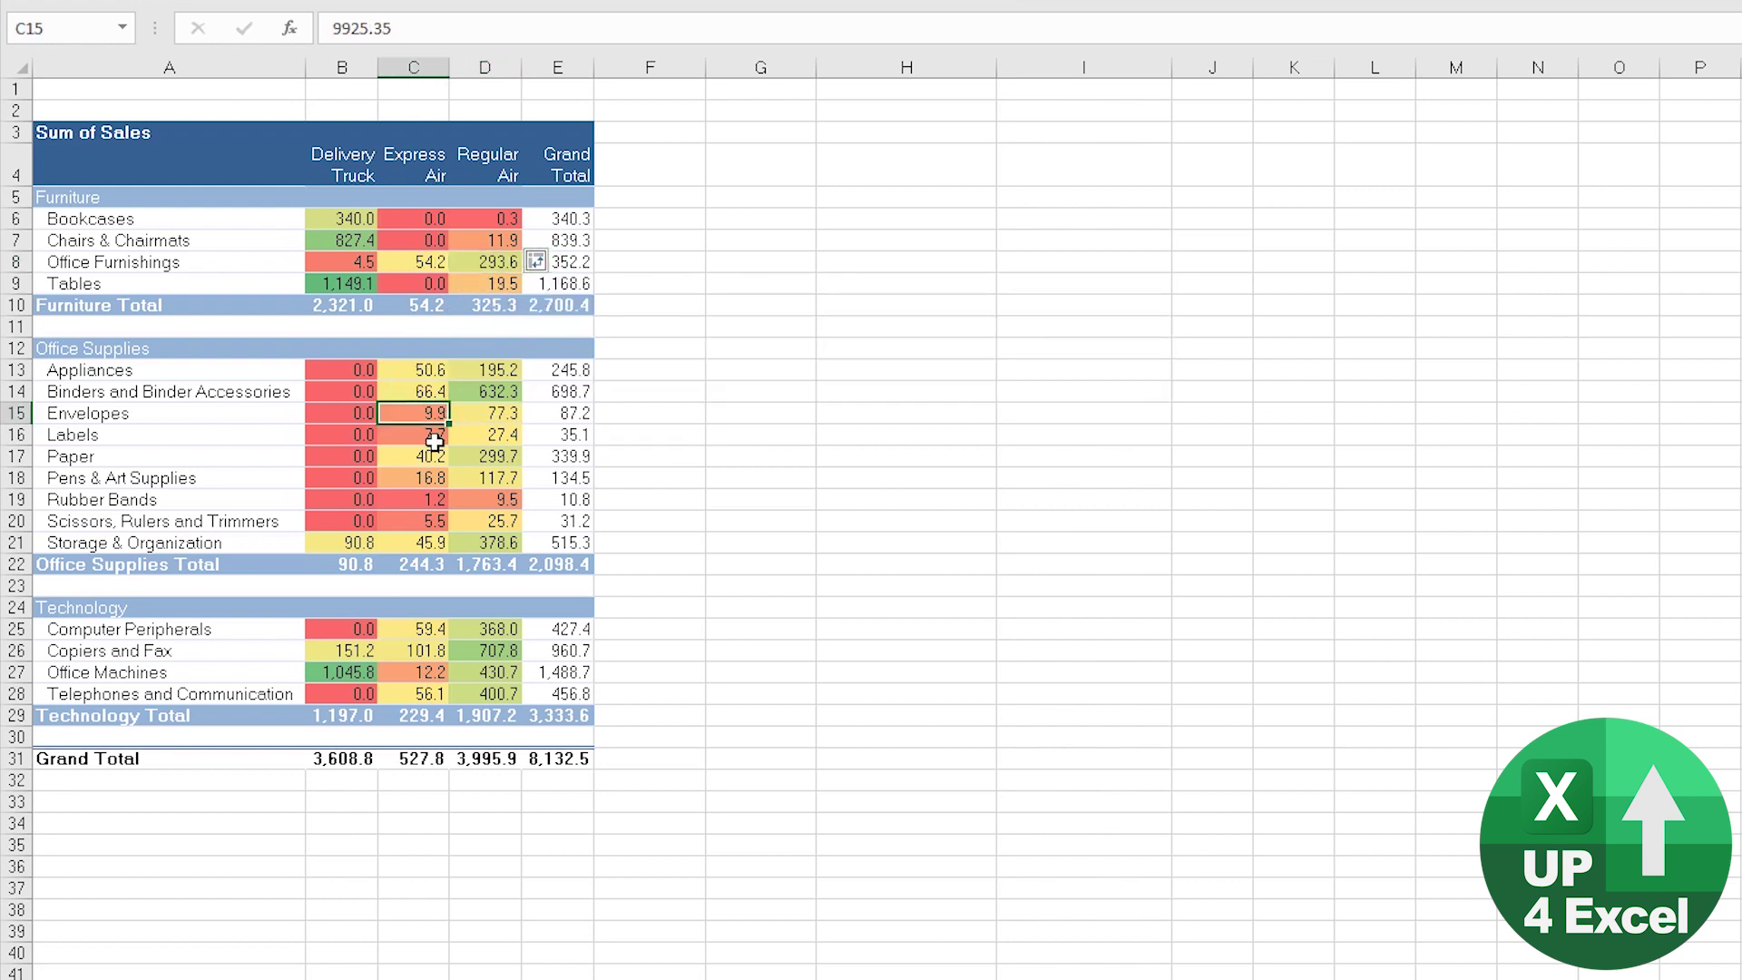
click(550, 270)
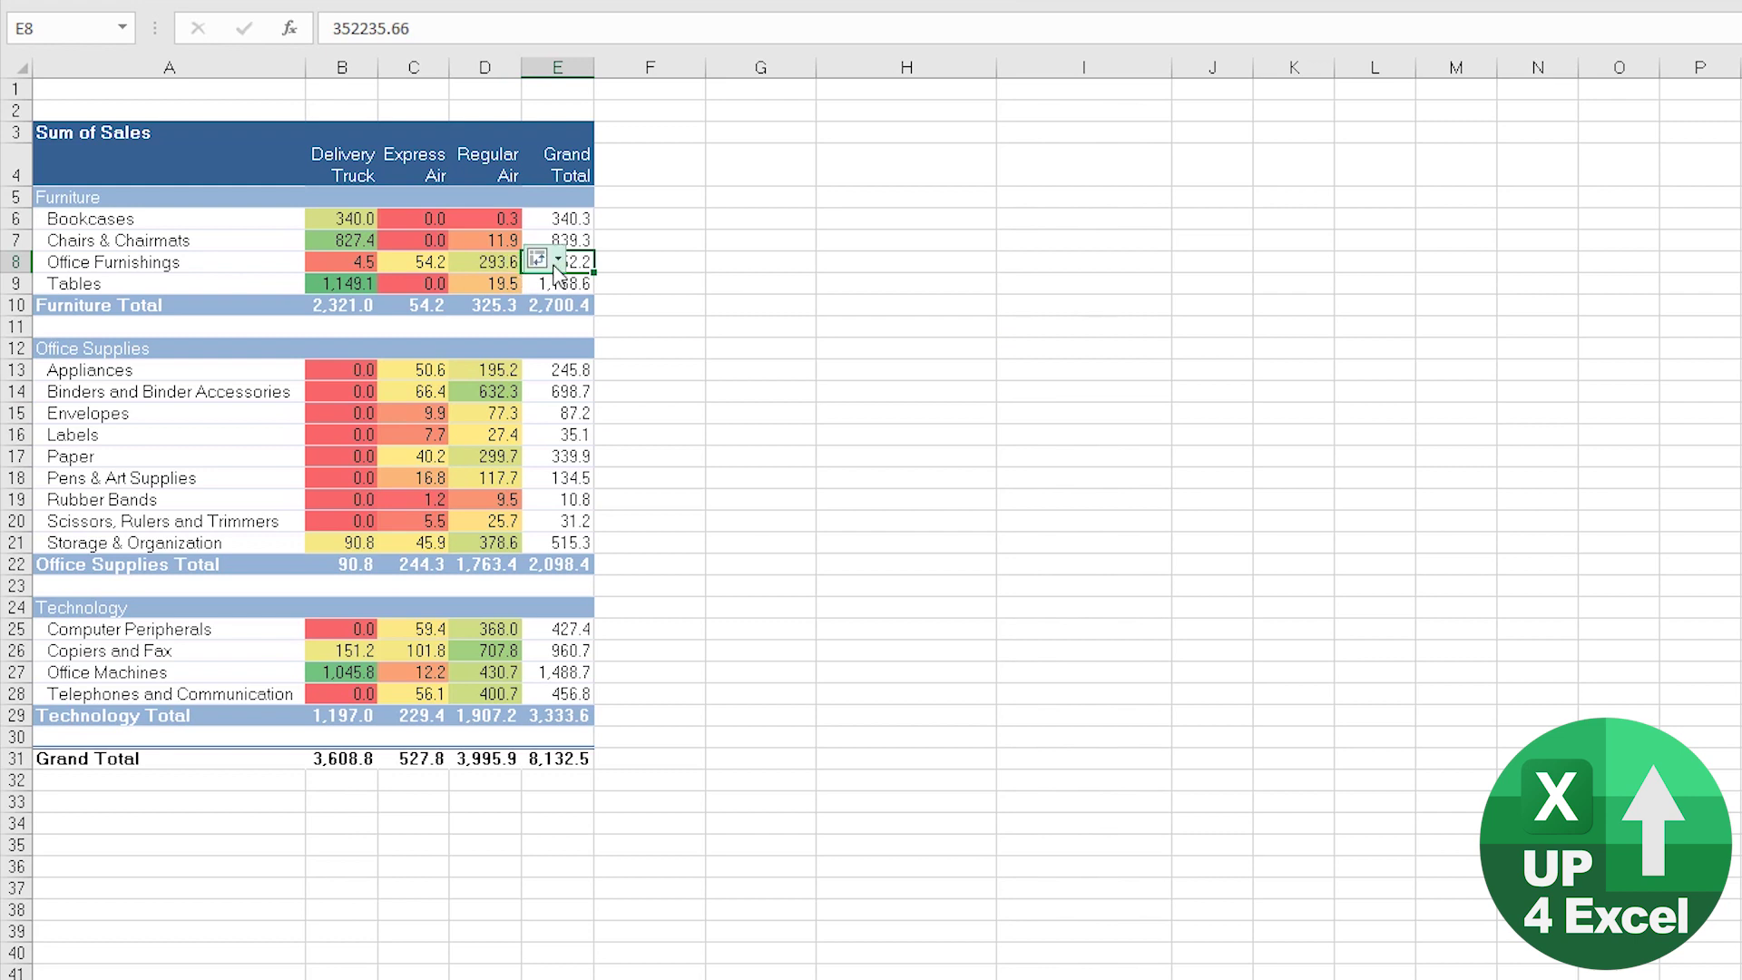
click(535, 263)
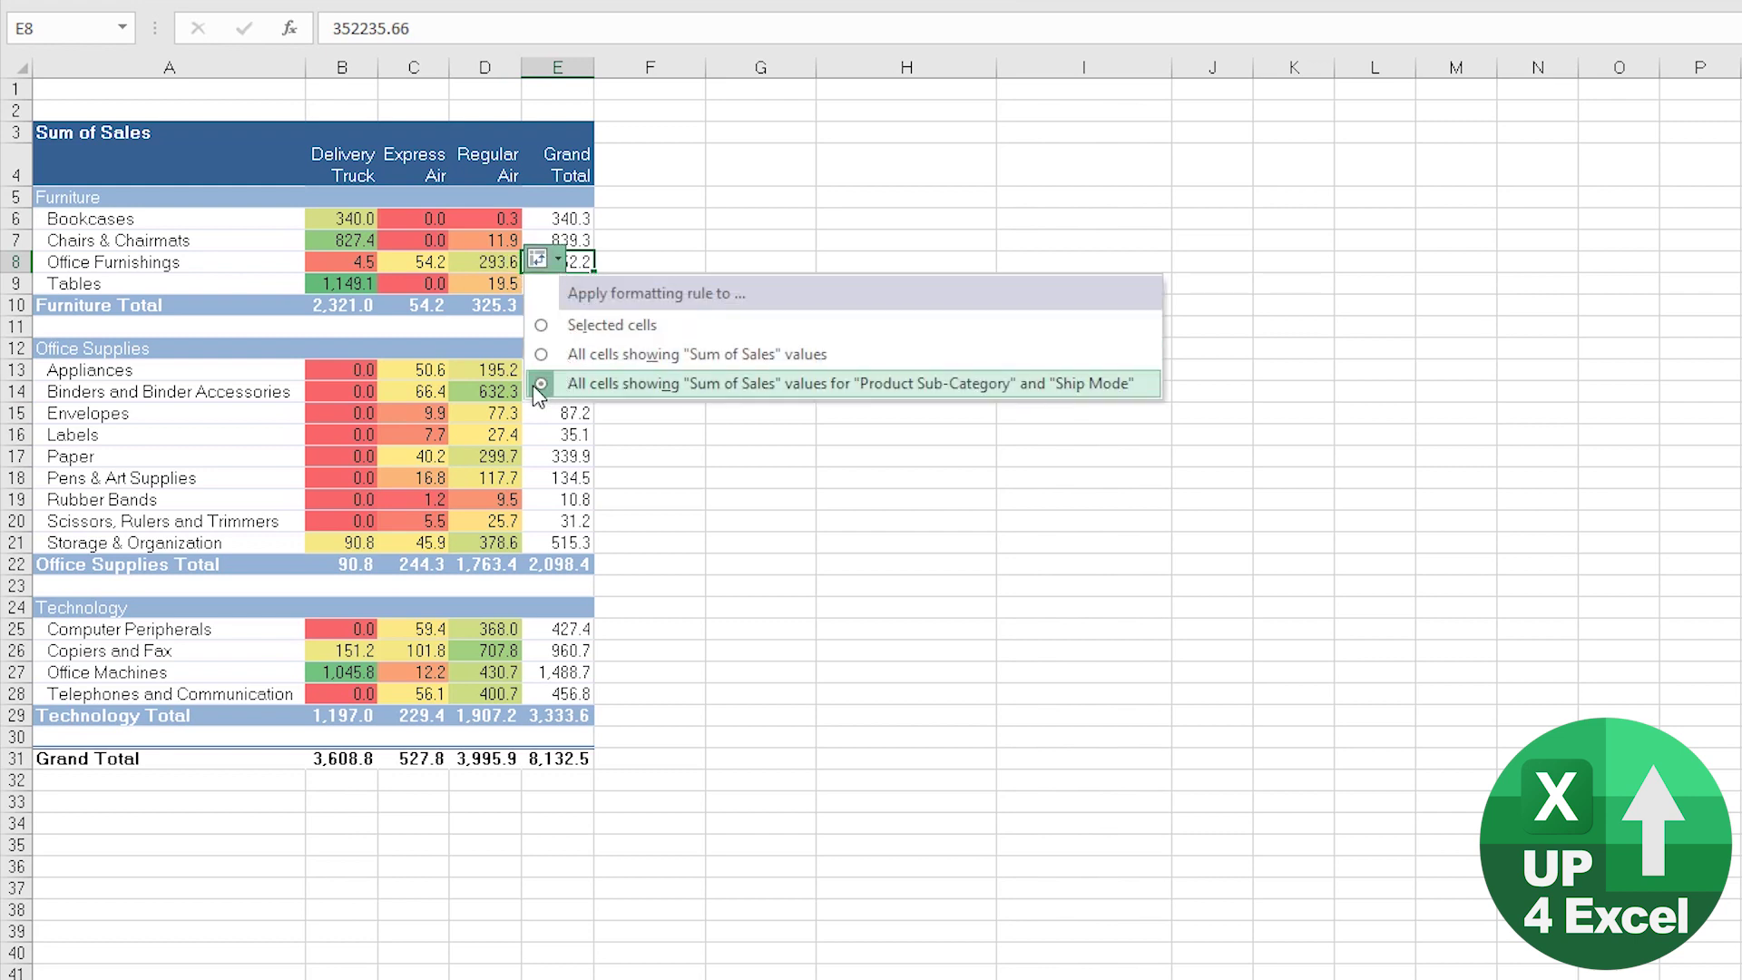
drag(445, 435, 465, 437)
Refresh the pivot table and select cell C17.
right_click(465, 443)
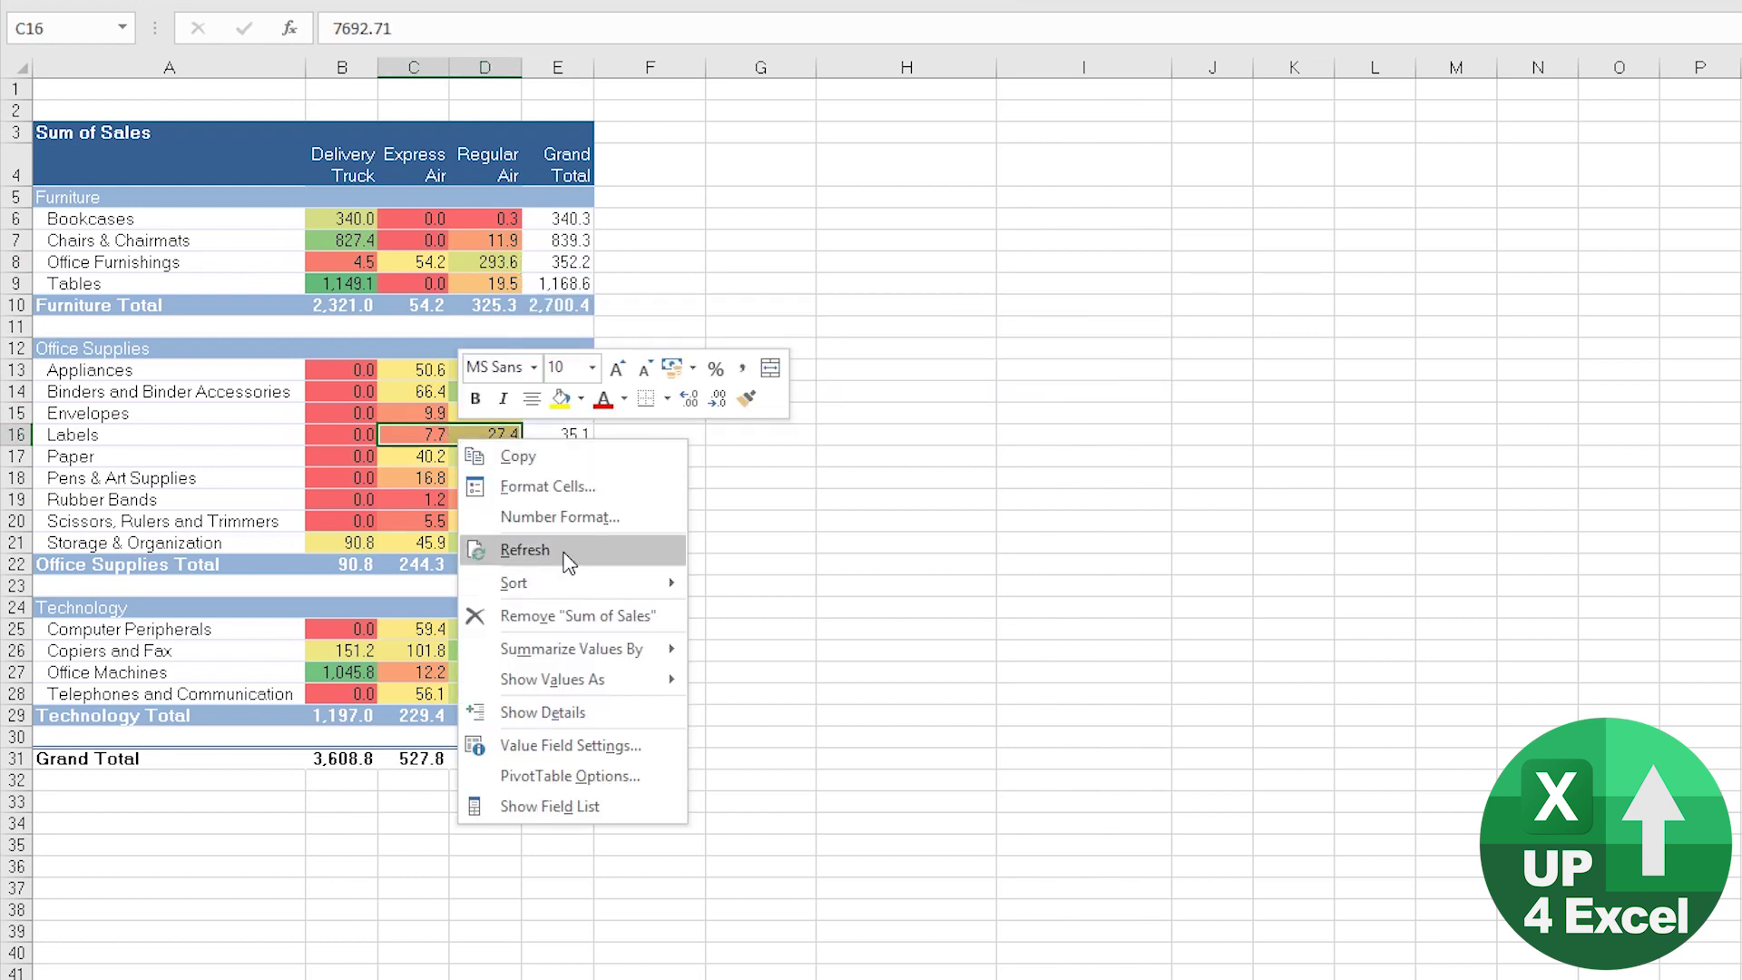
click(564, 549)
click(490, 434)
click(436, 456)
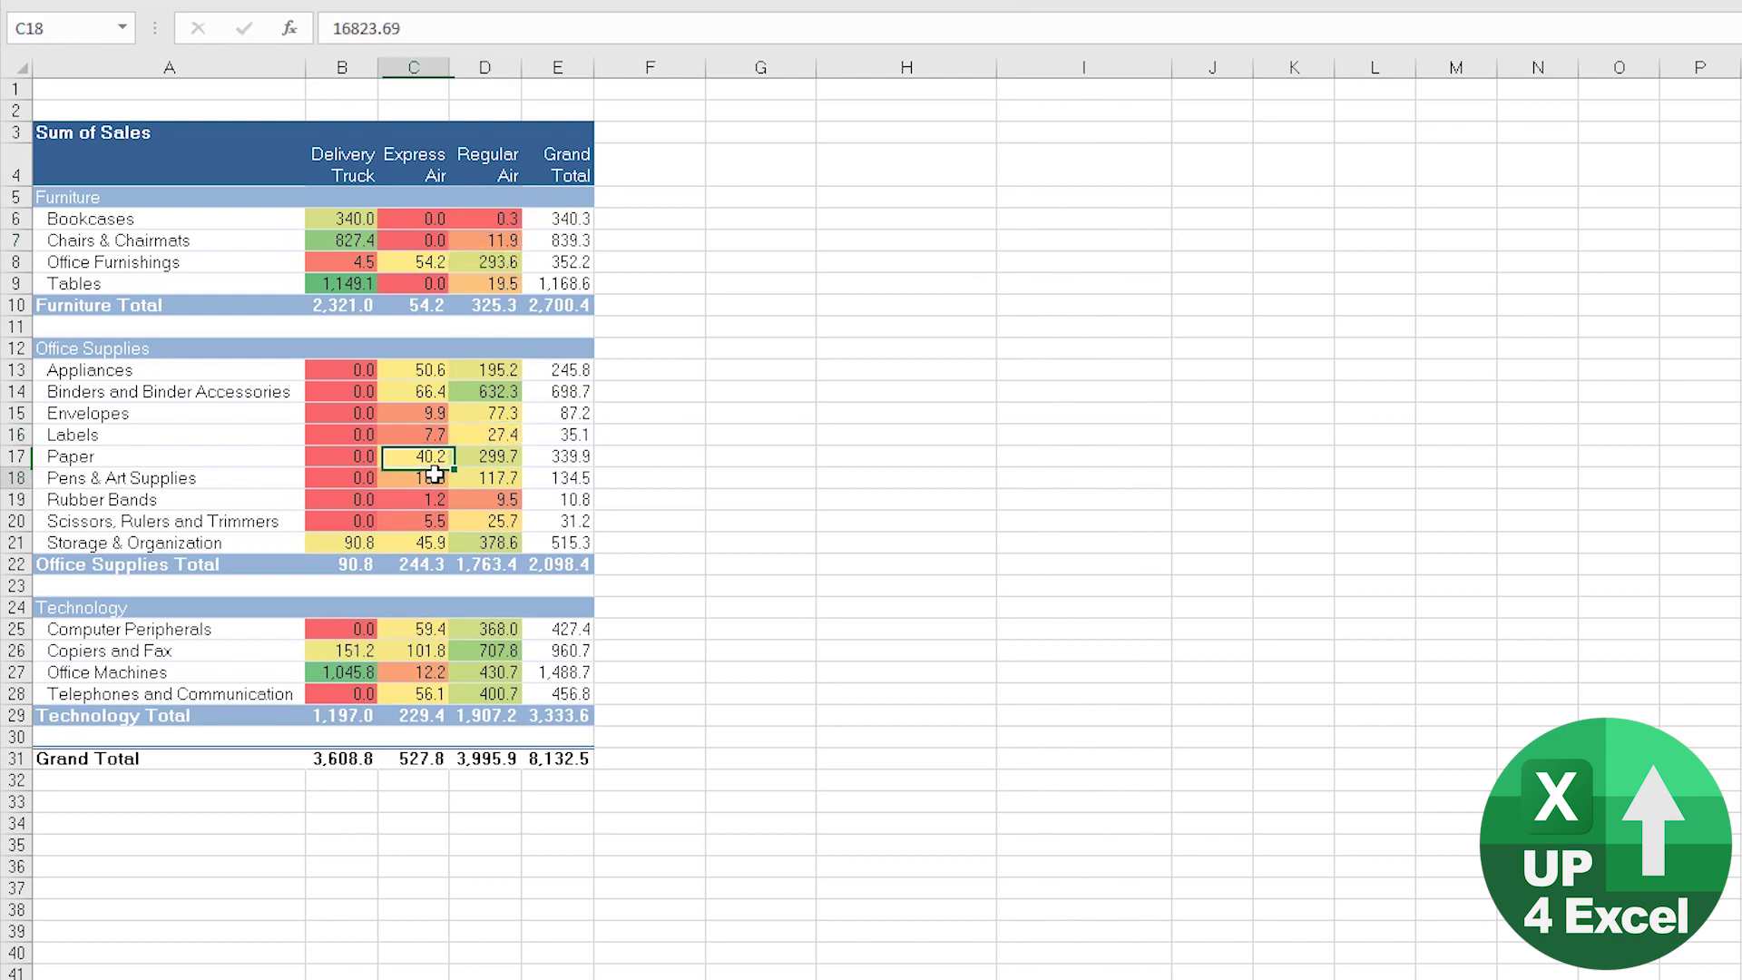
click(345, 434)
click(415, 458)
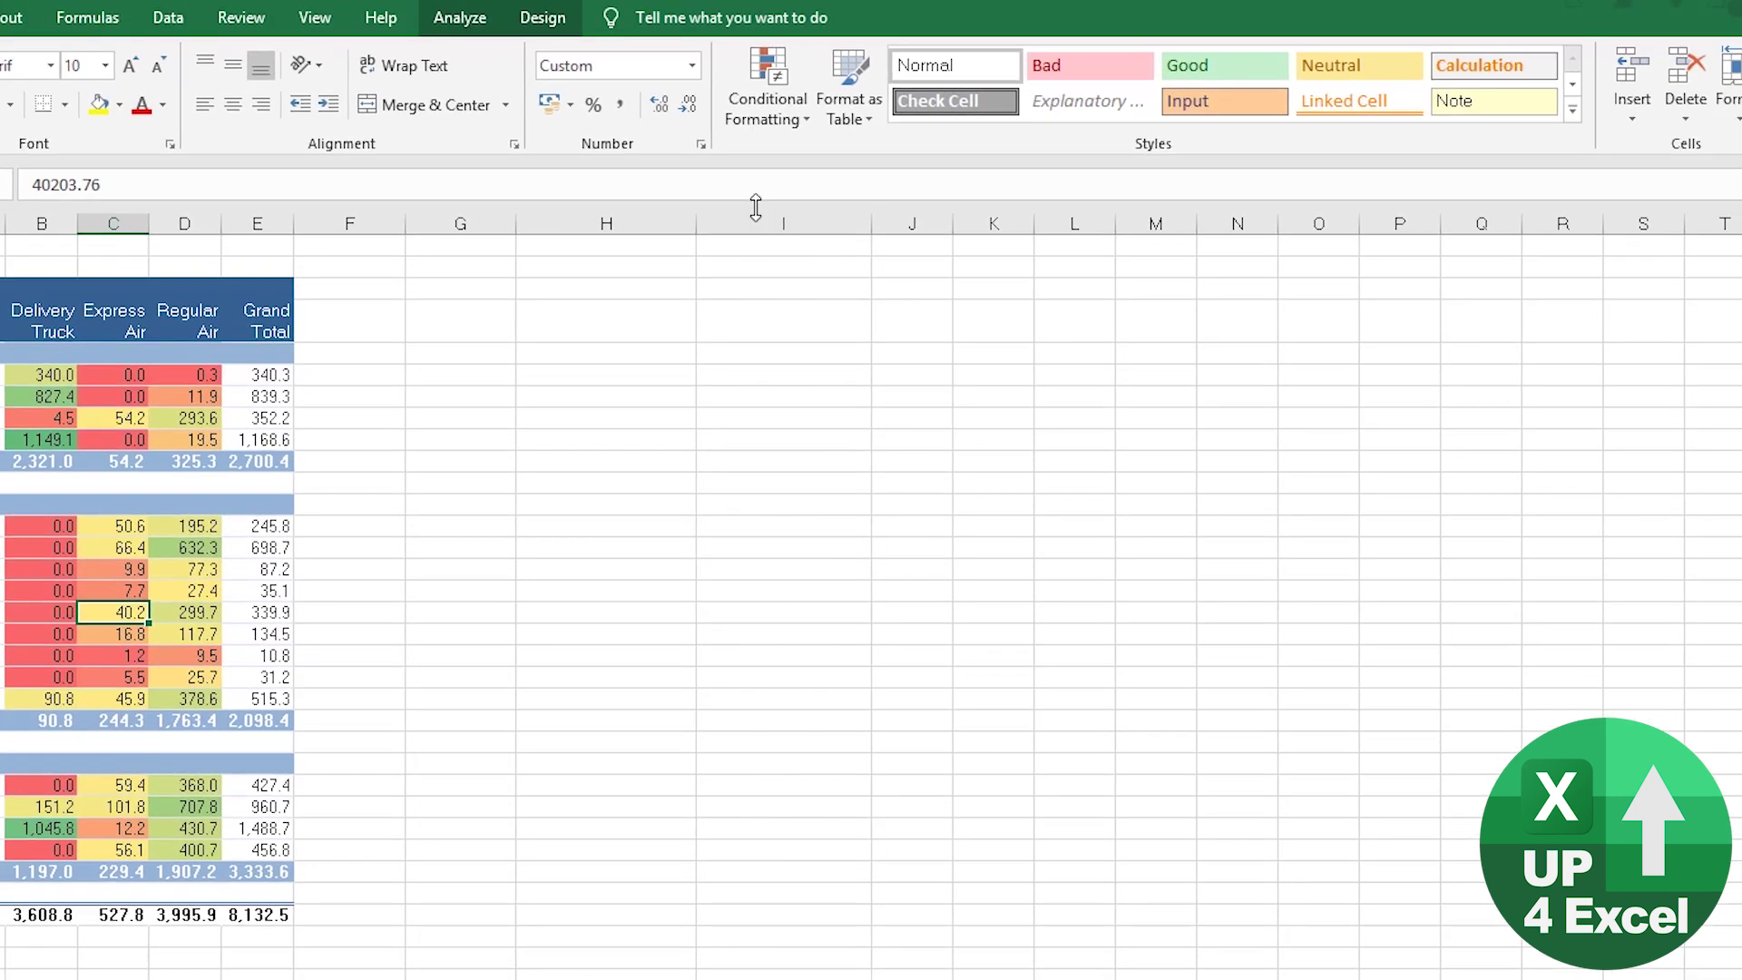
Review the Graded Color Scale rule in Manage Rules, then delete it and apply the change.
click(769, 114)
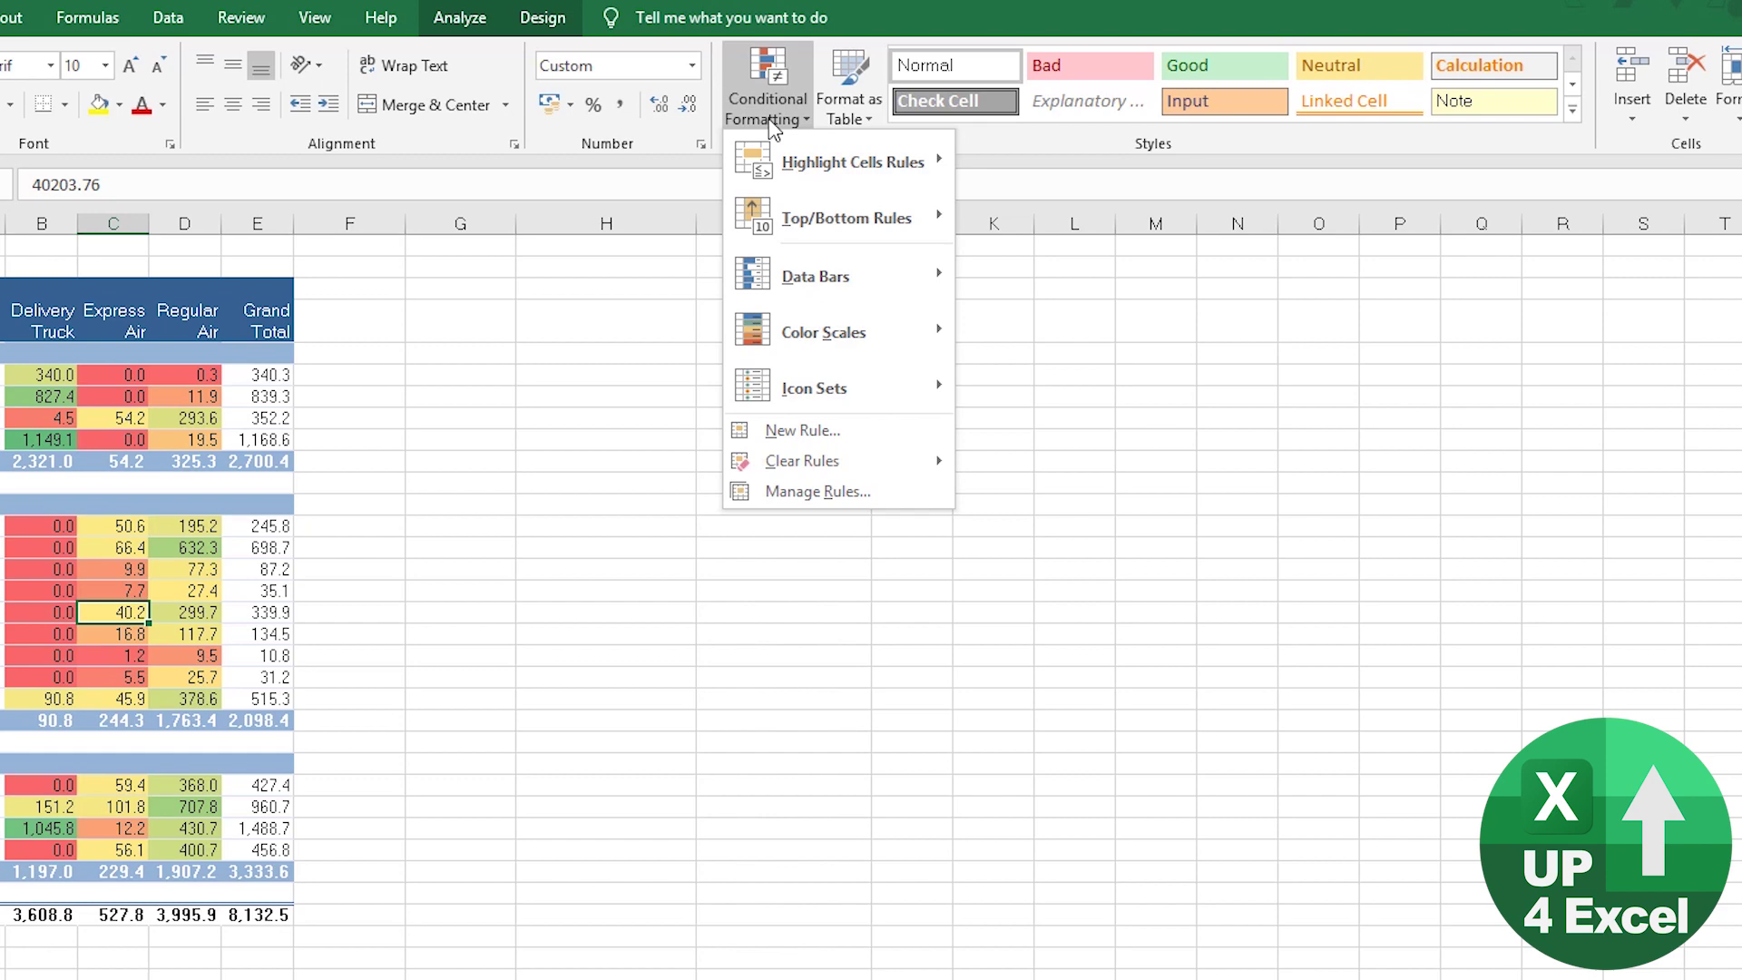
click(818, 494)
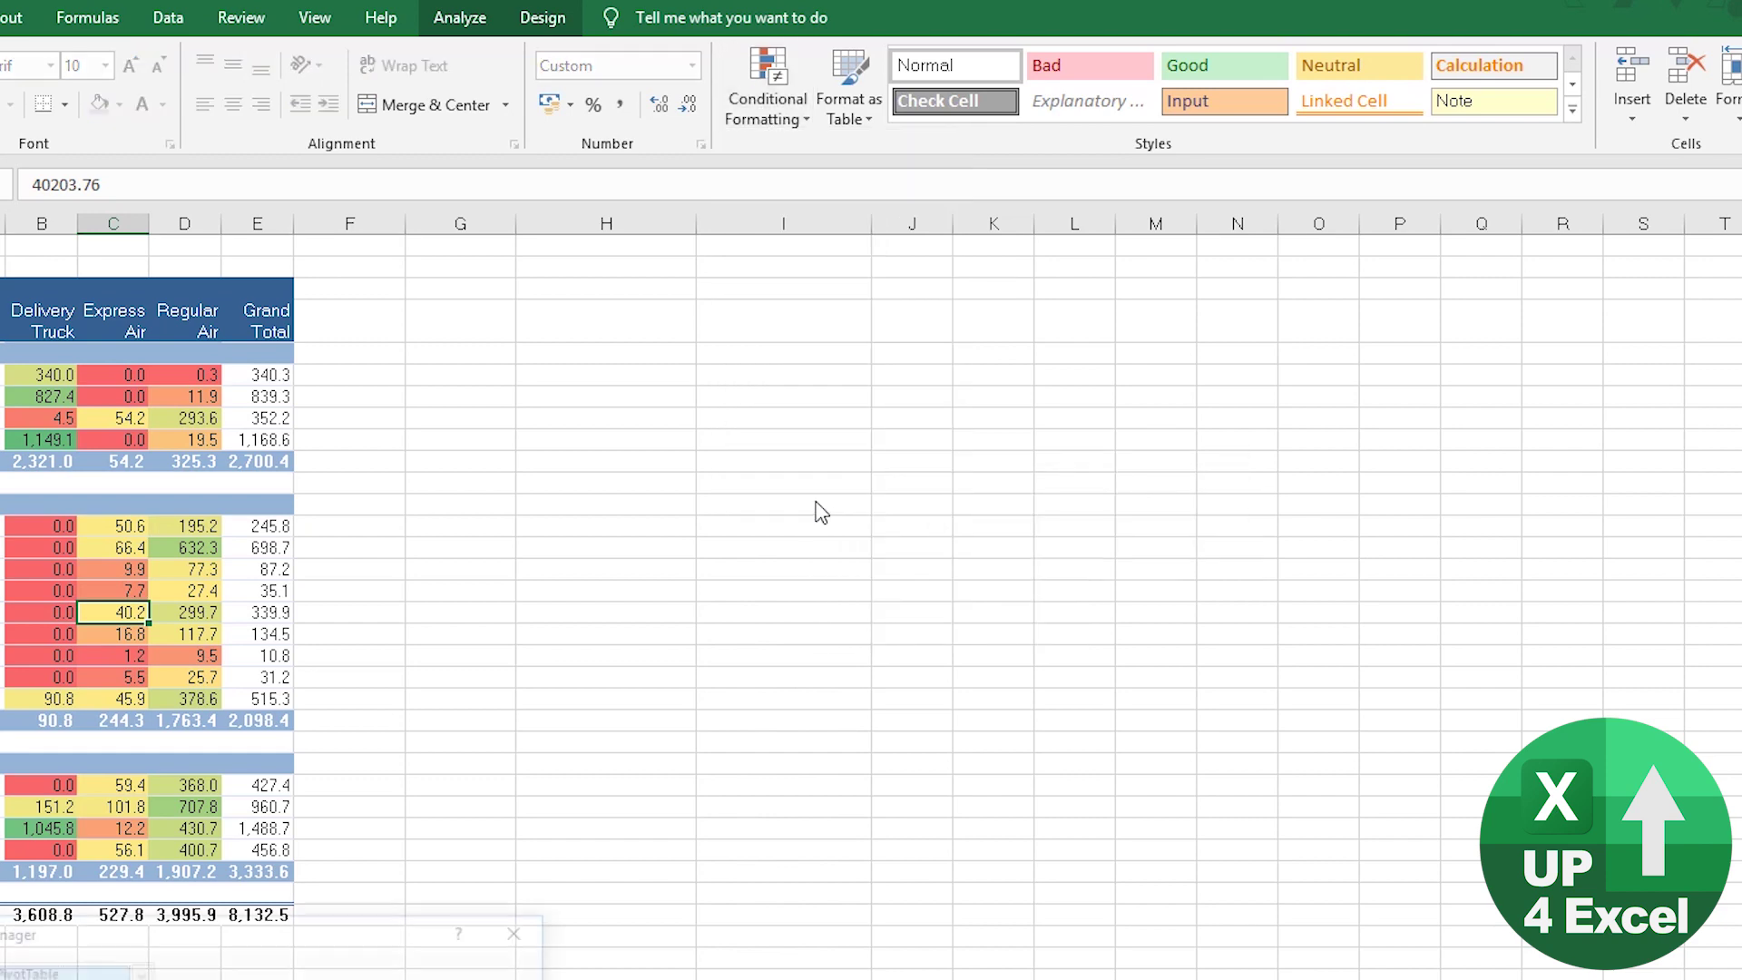
drag(631, 765, 673, 324)
click(286, 471)
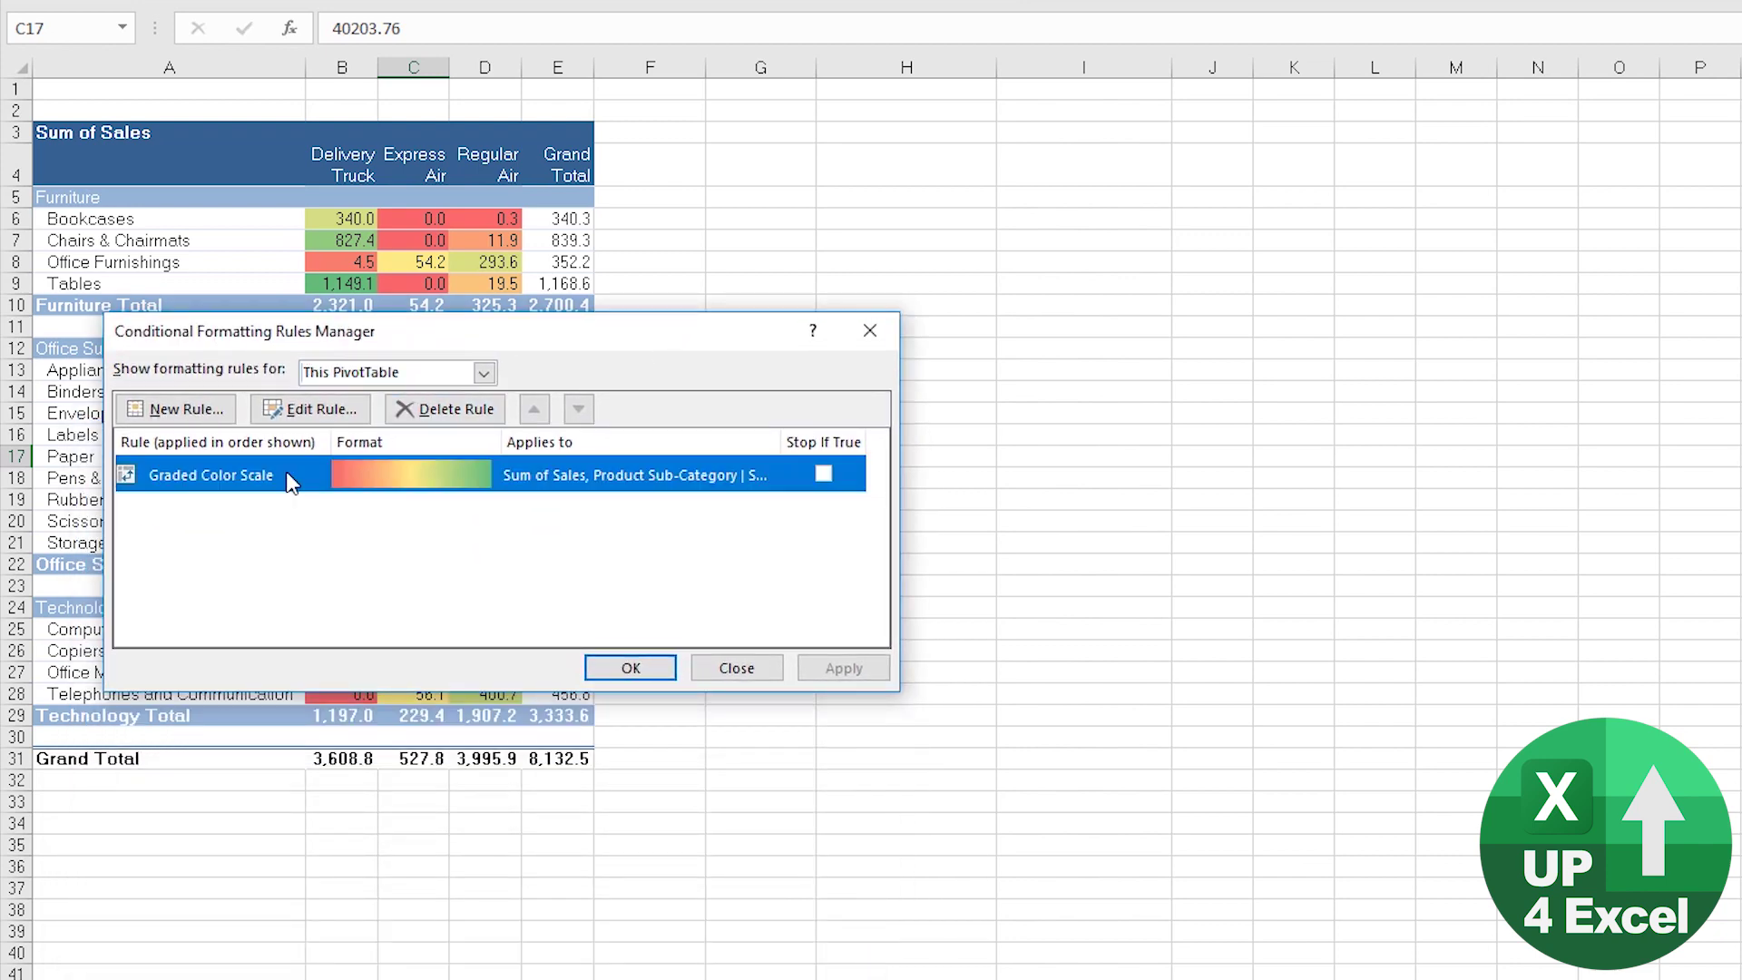
click(298, 410)
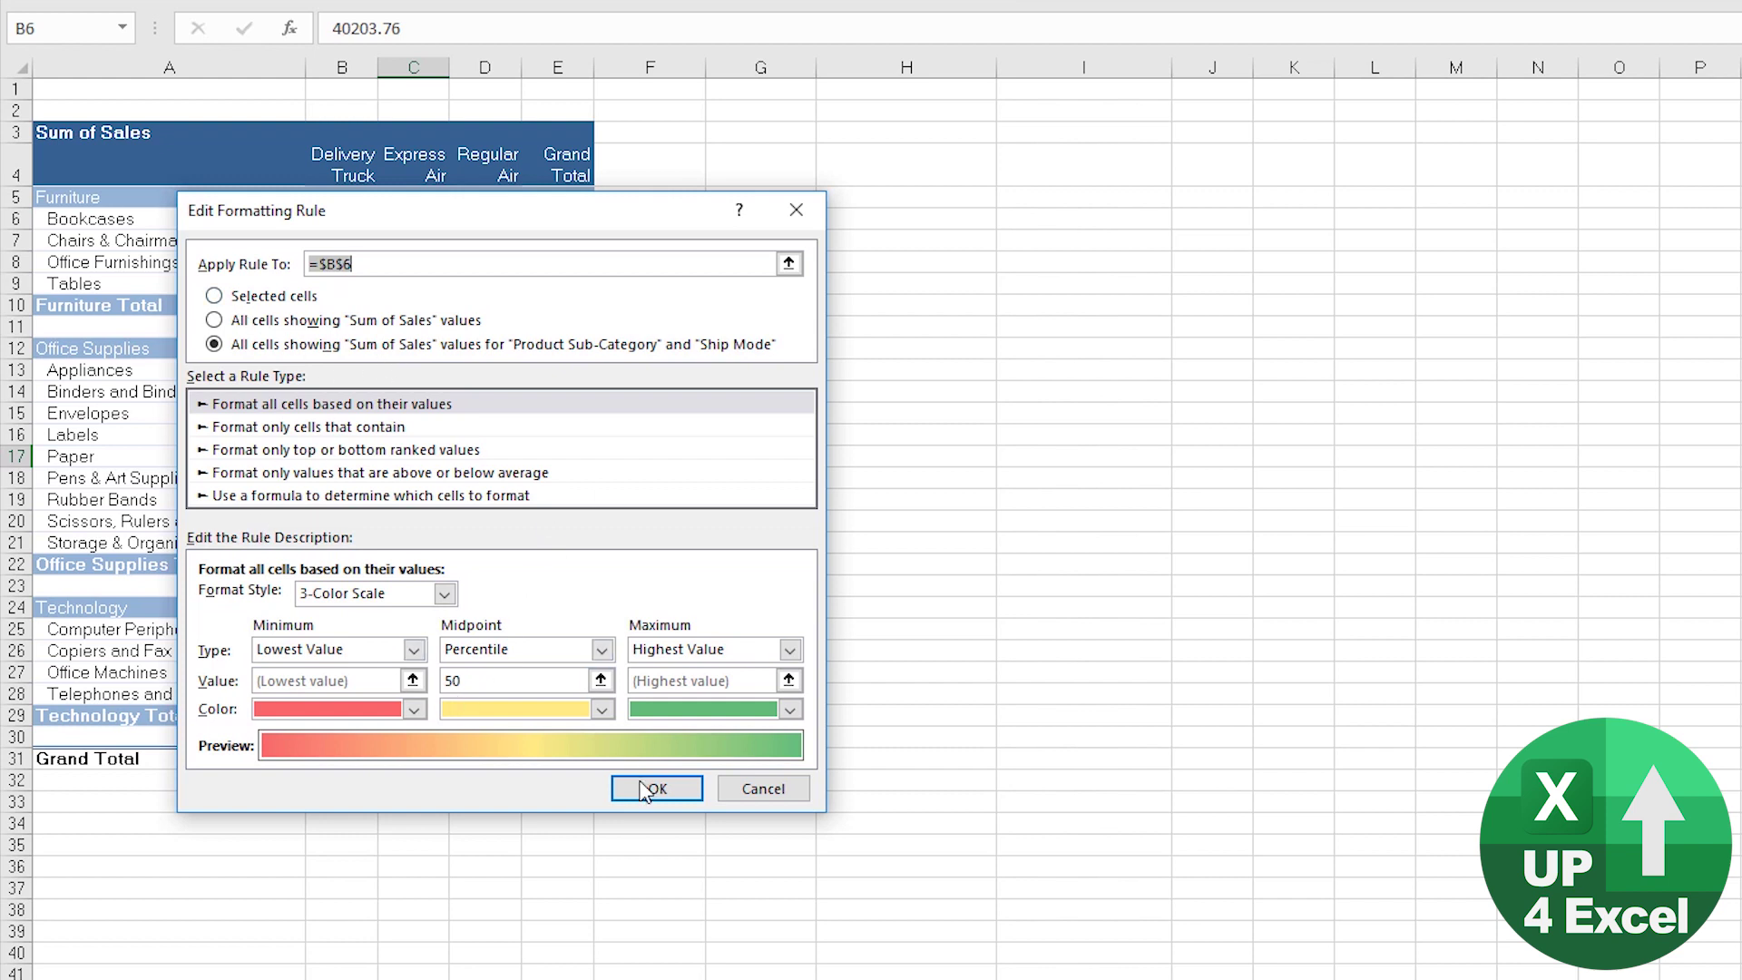
click(751, 790)
click(452, 410)
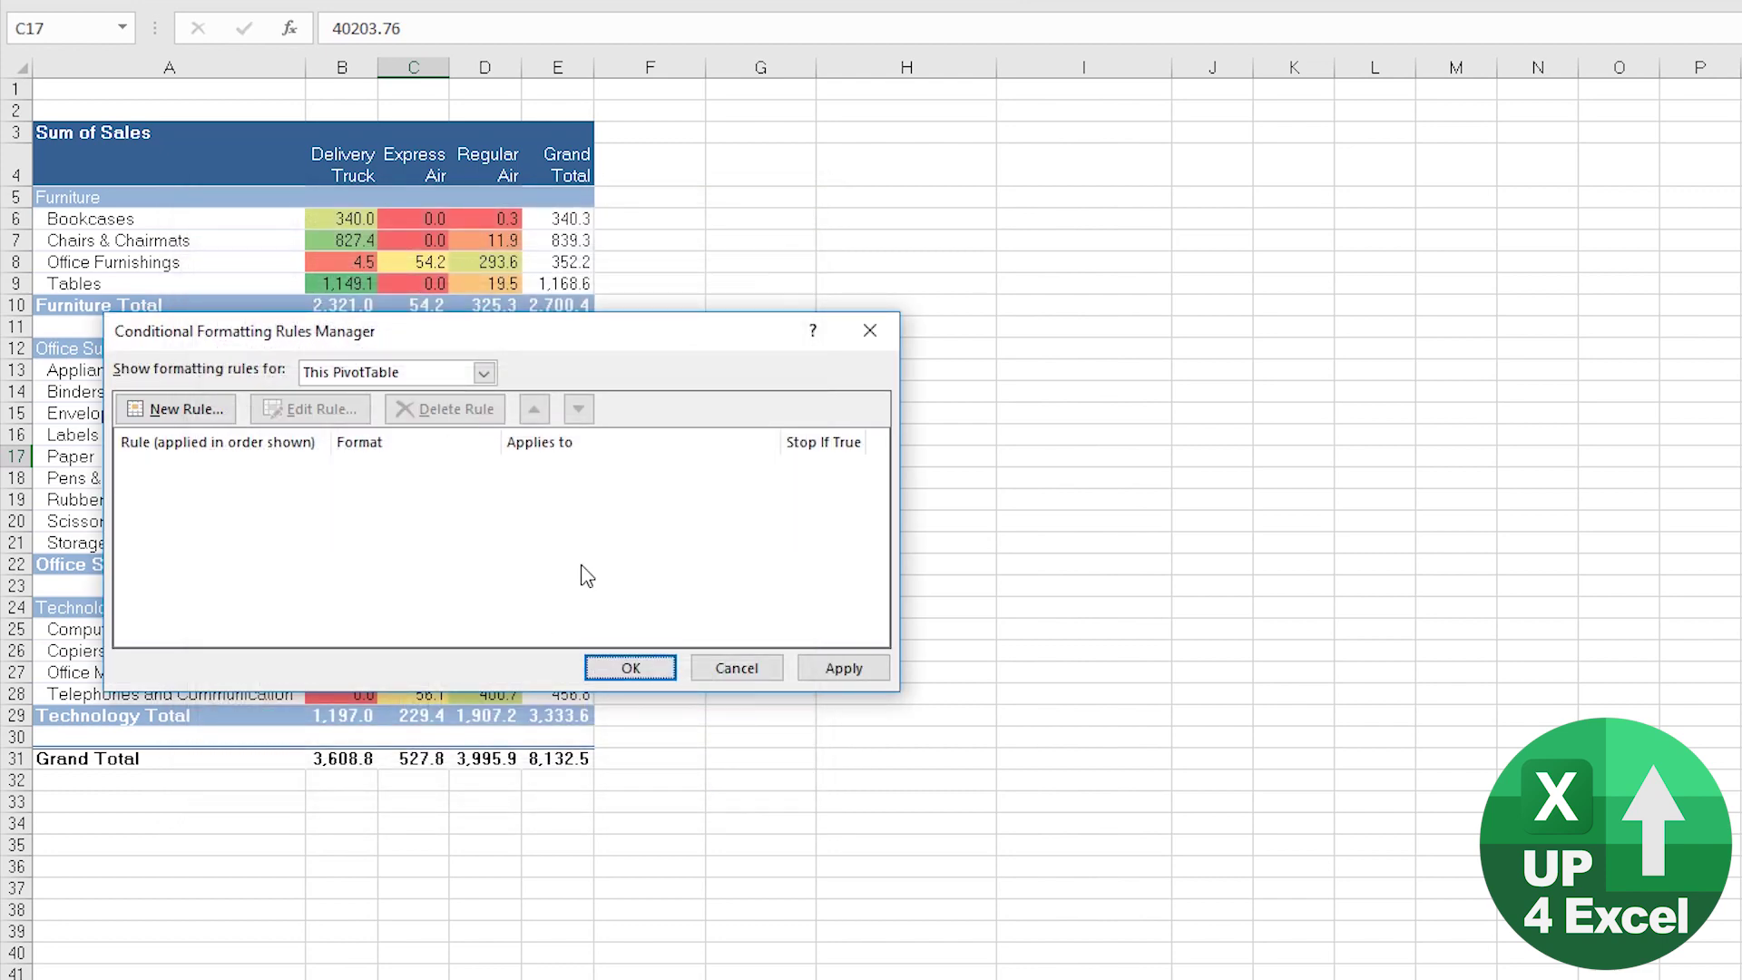
click(842, 669)
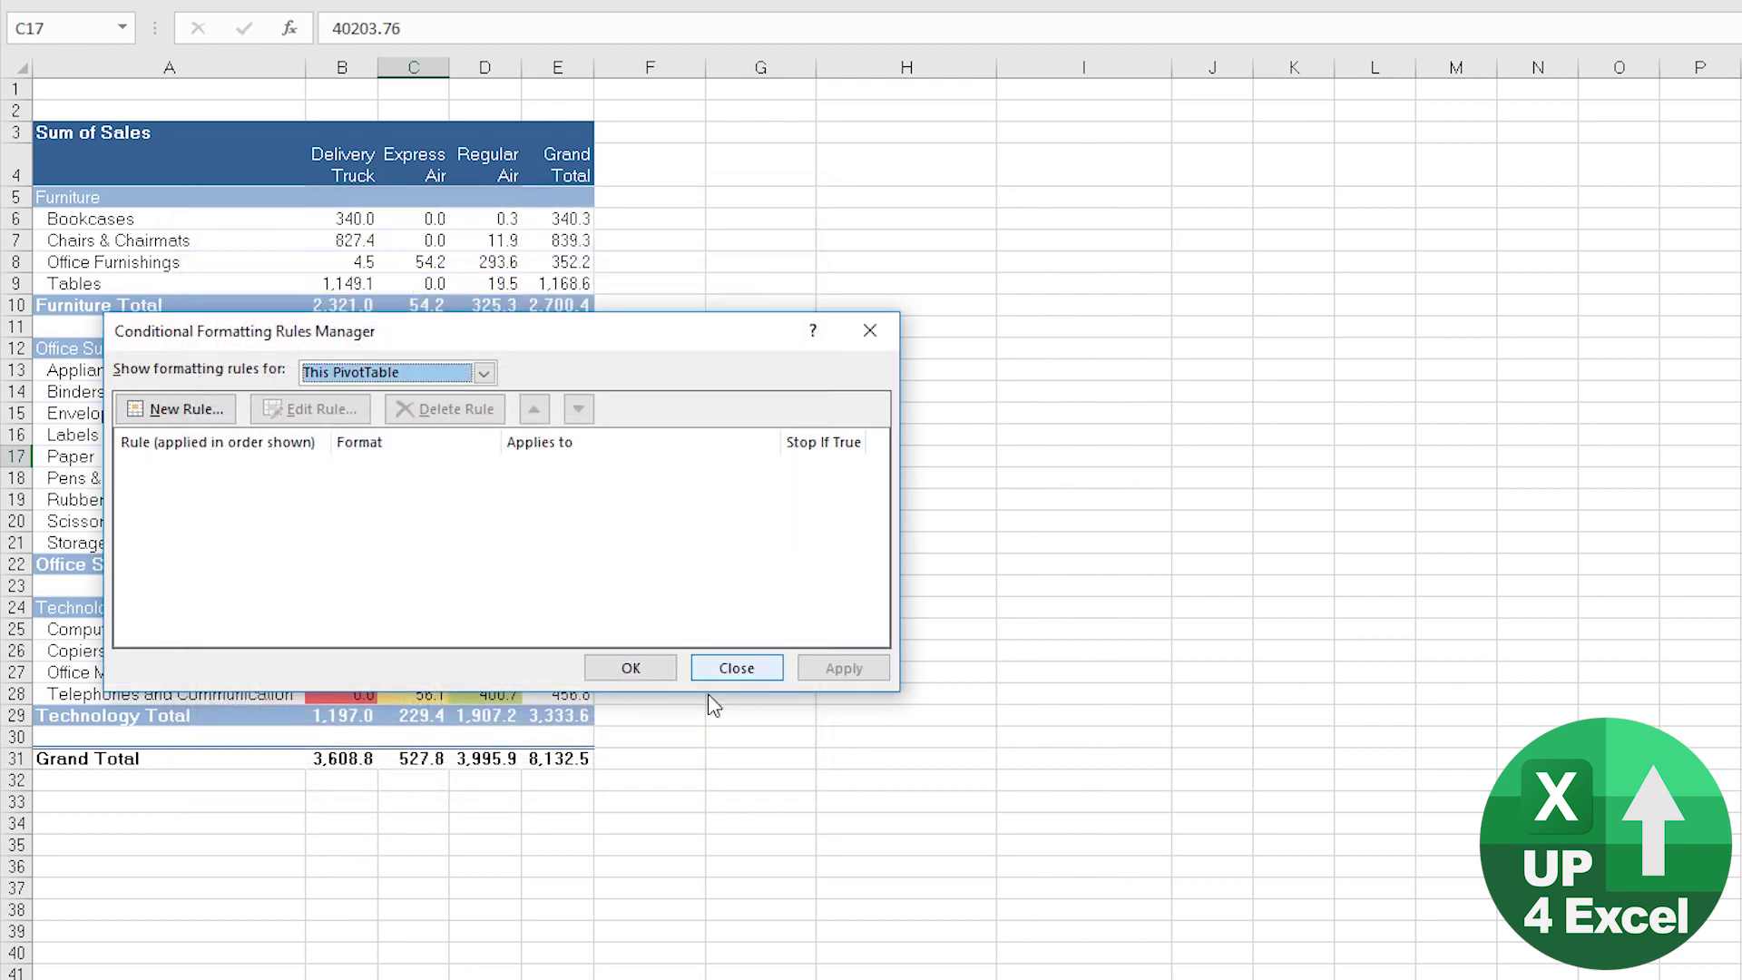
click(631, 667)
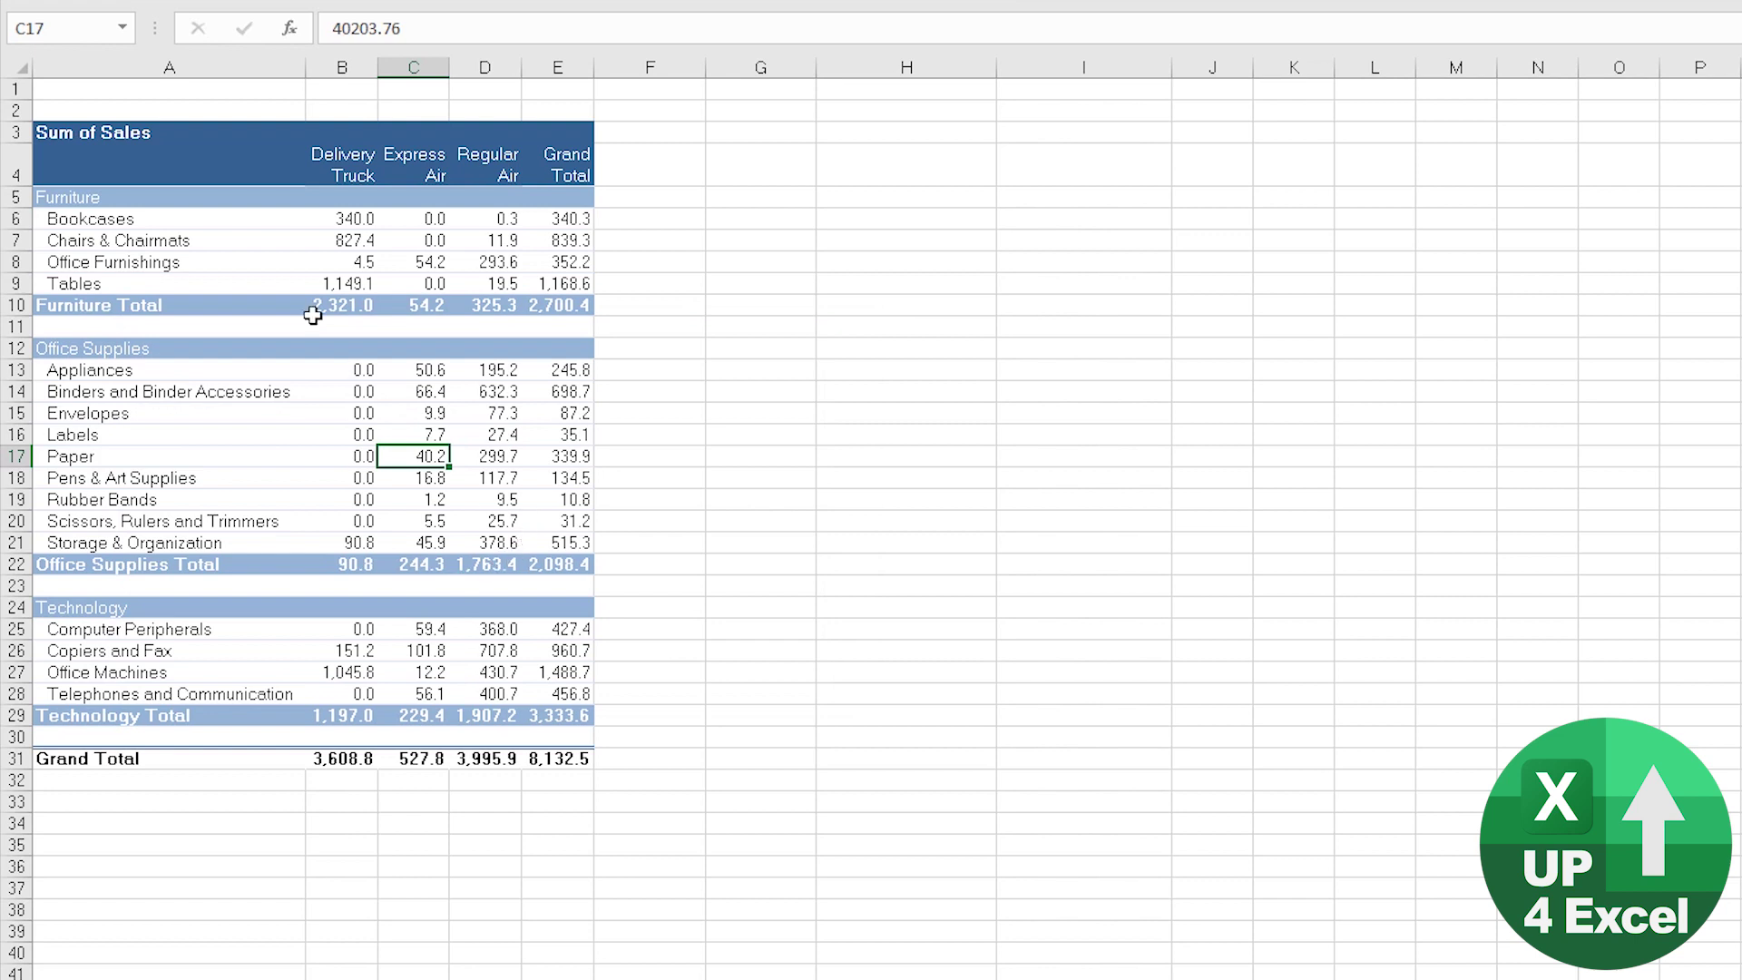
Select B14 and start a new rule that formats only cells that contain specific values.
click(354, 241)
right_click(374, 244)
key(Escape)
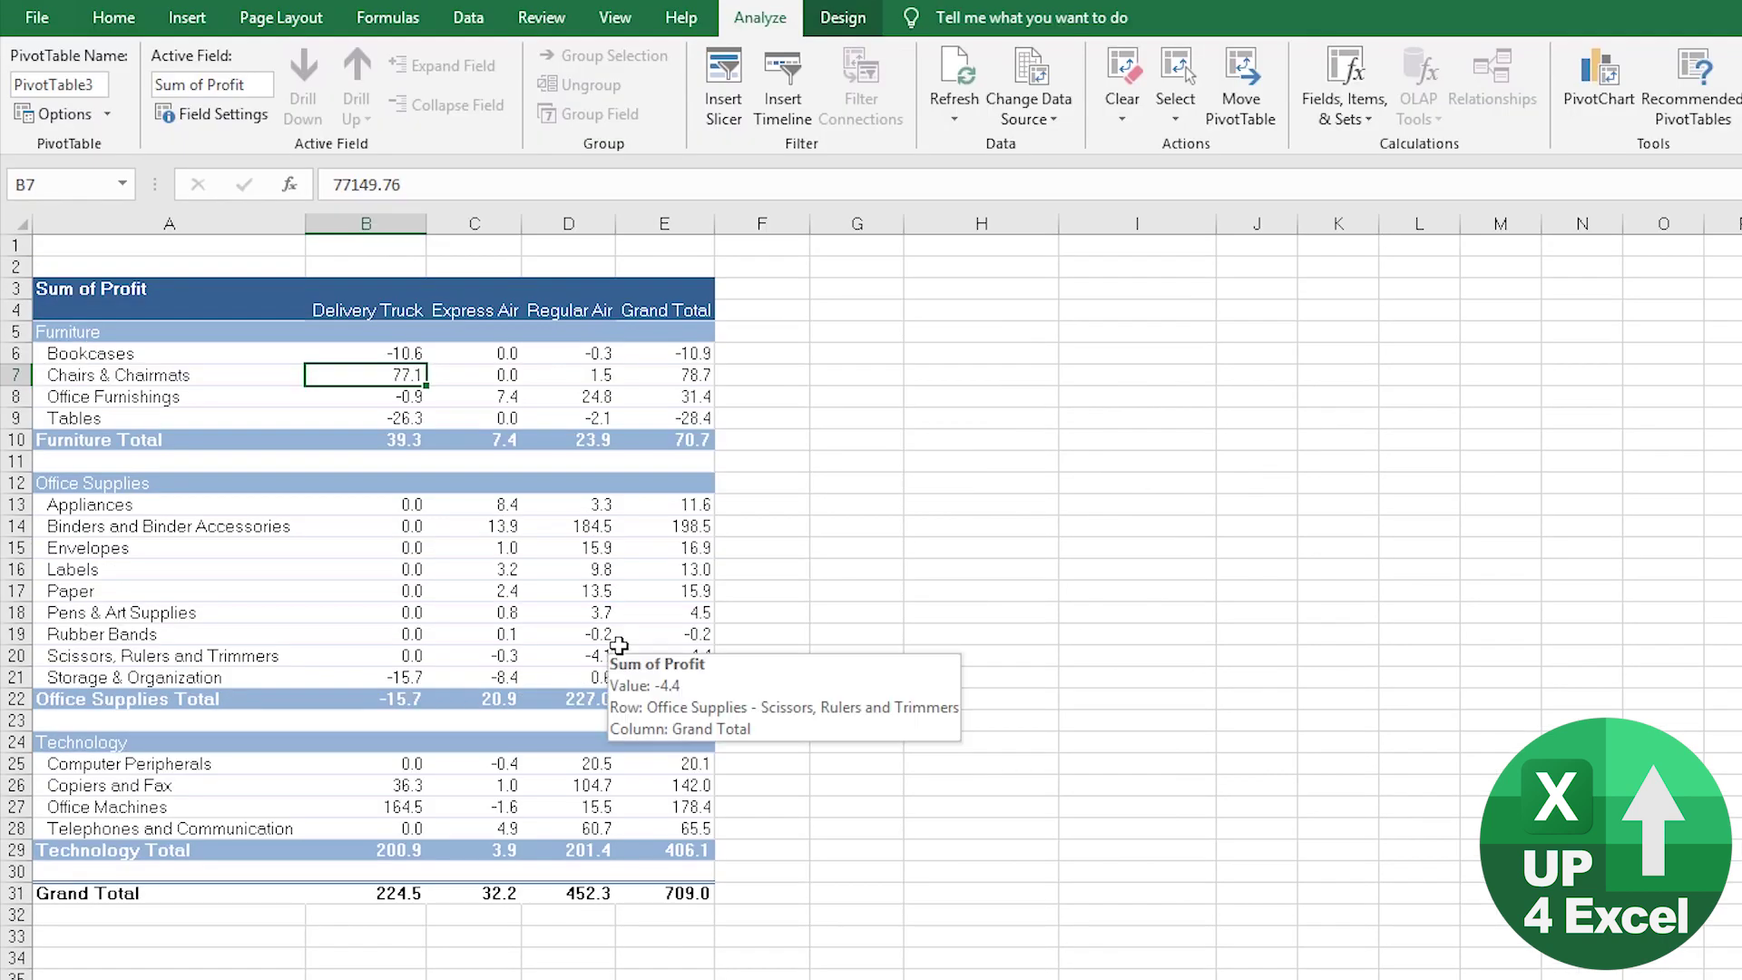
click(366, 526)
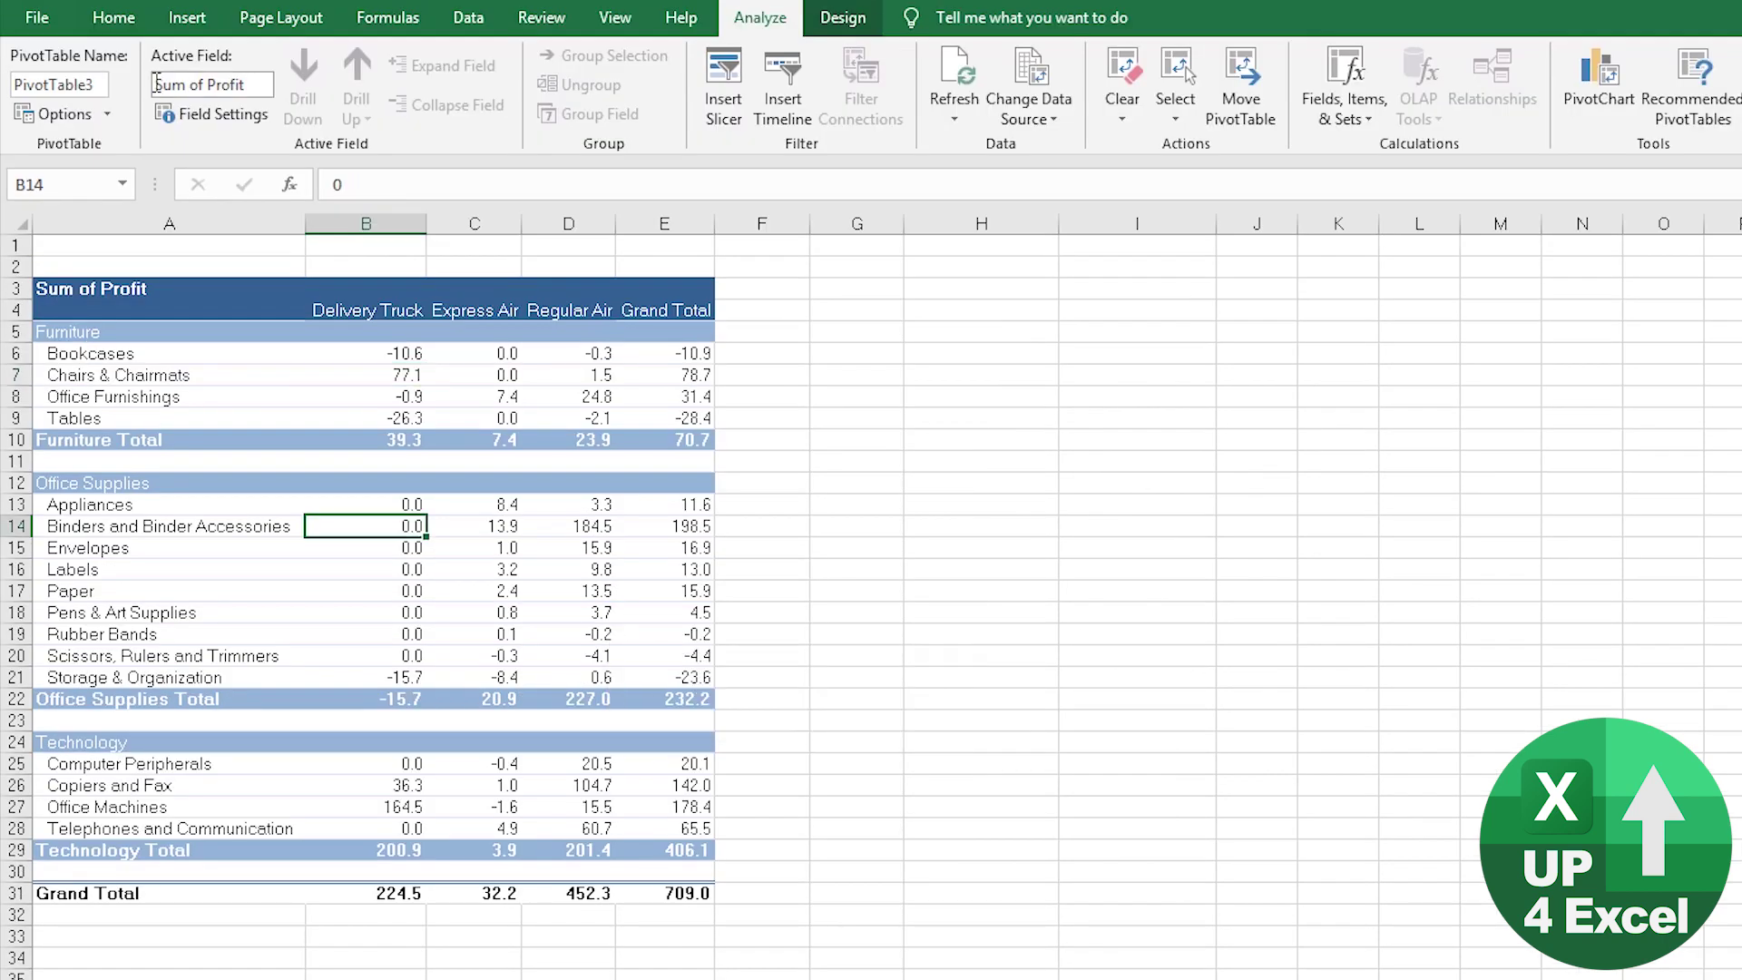
click(114, 17)
click(779, 107)
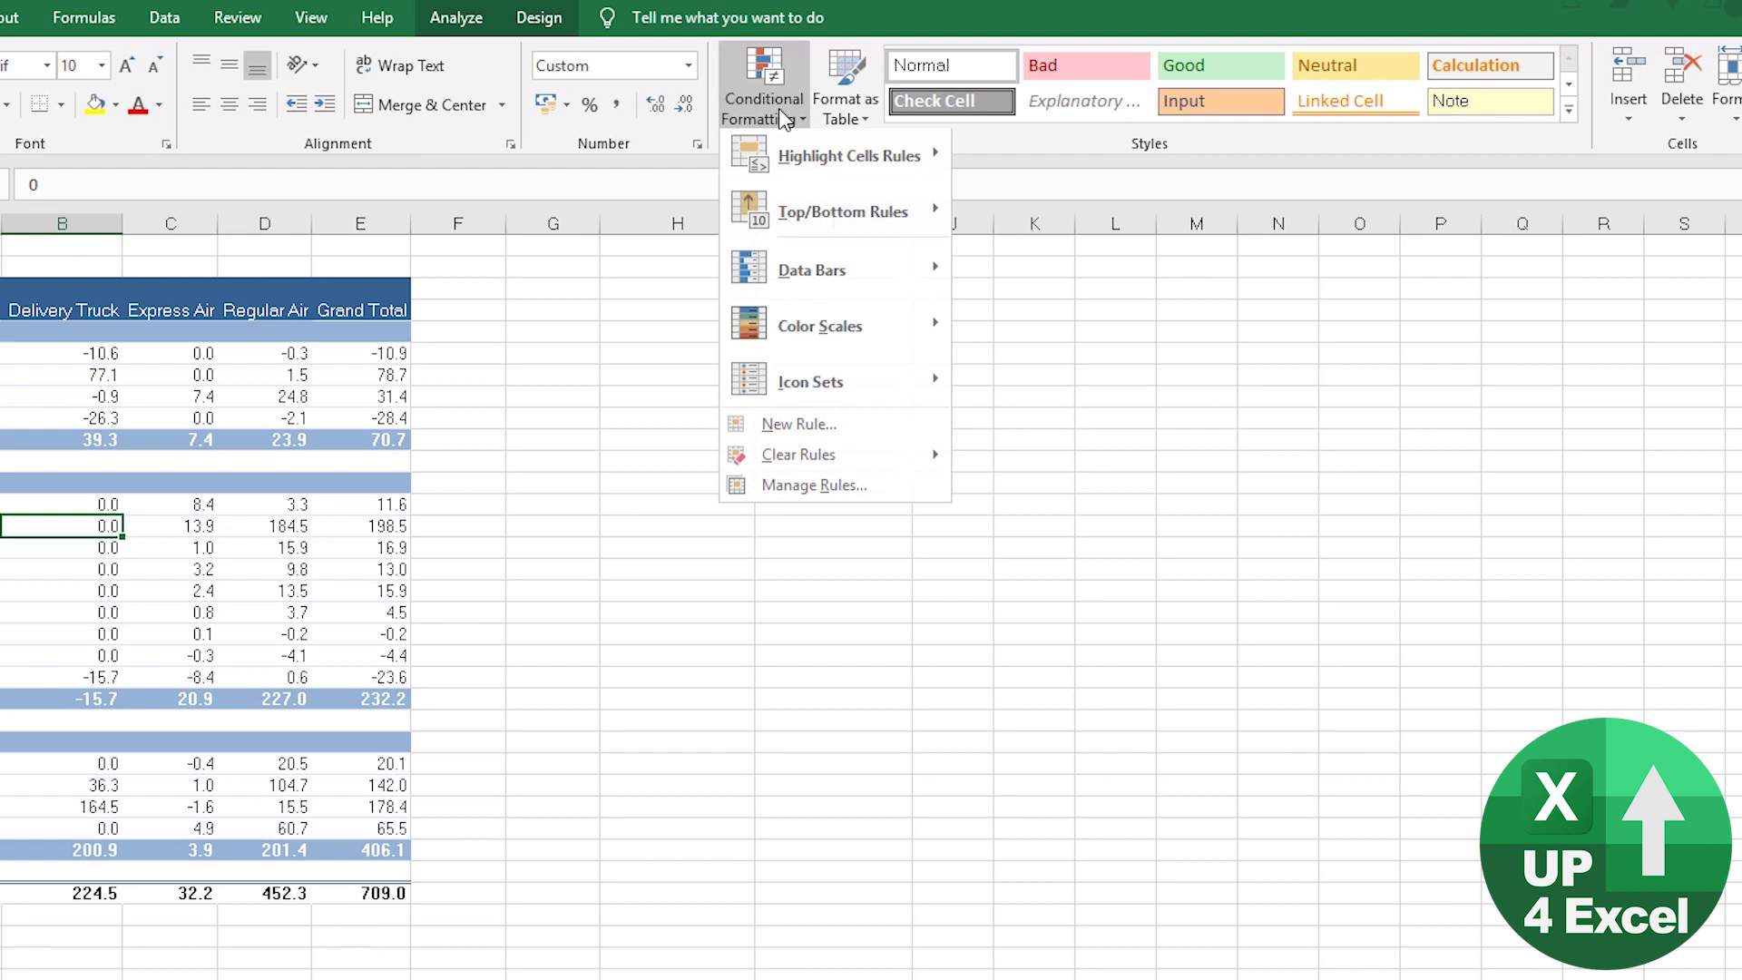
click(809, 428)
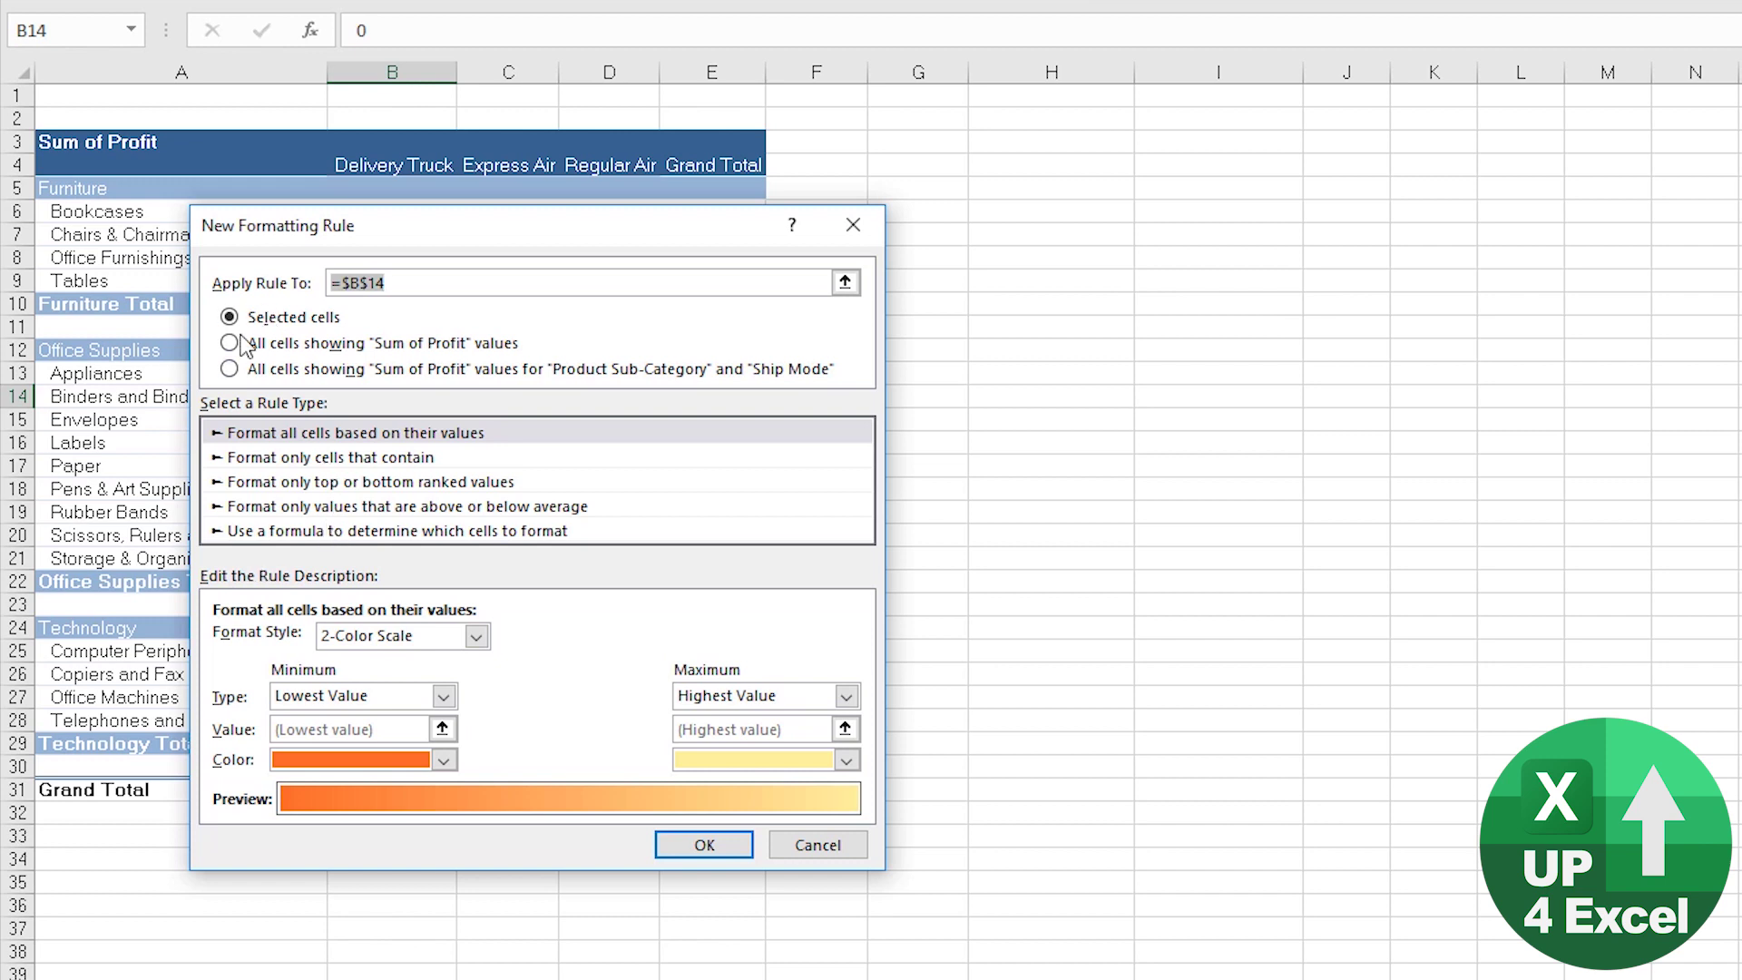
click(283, 458)
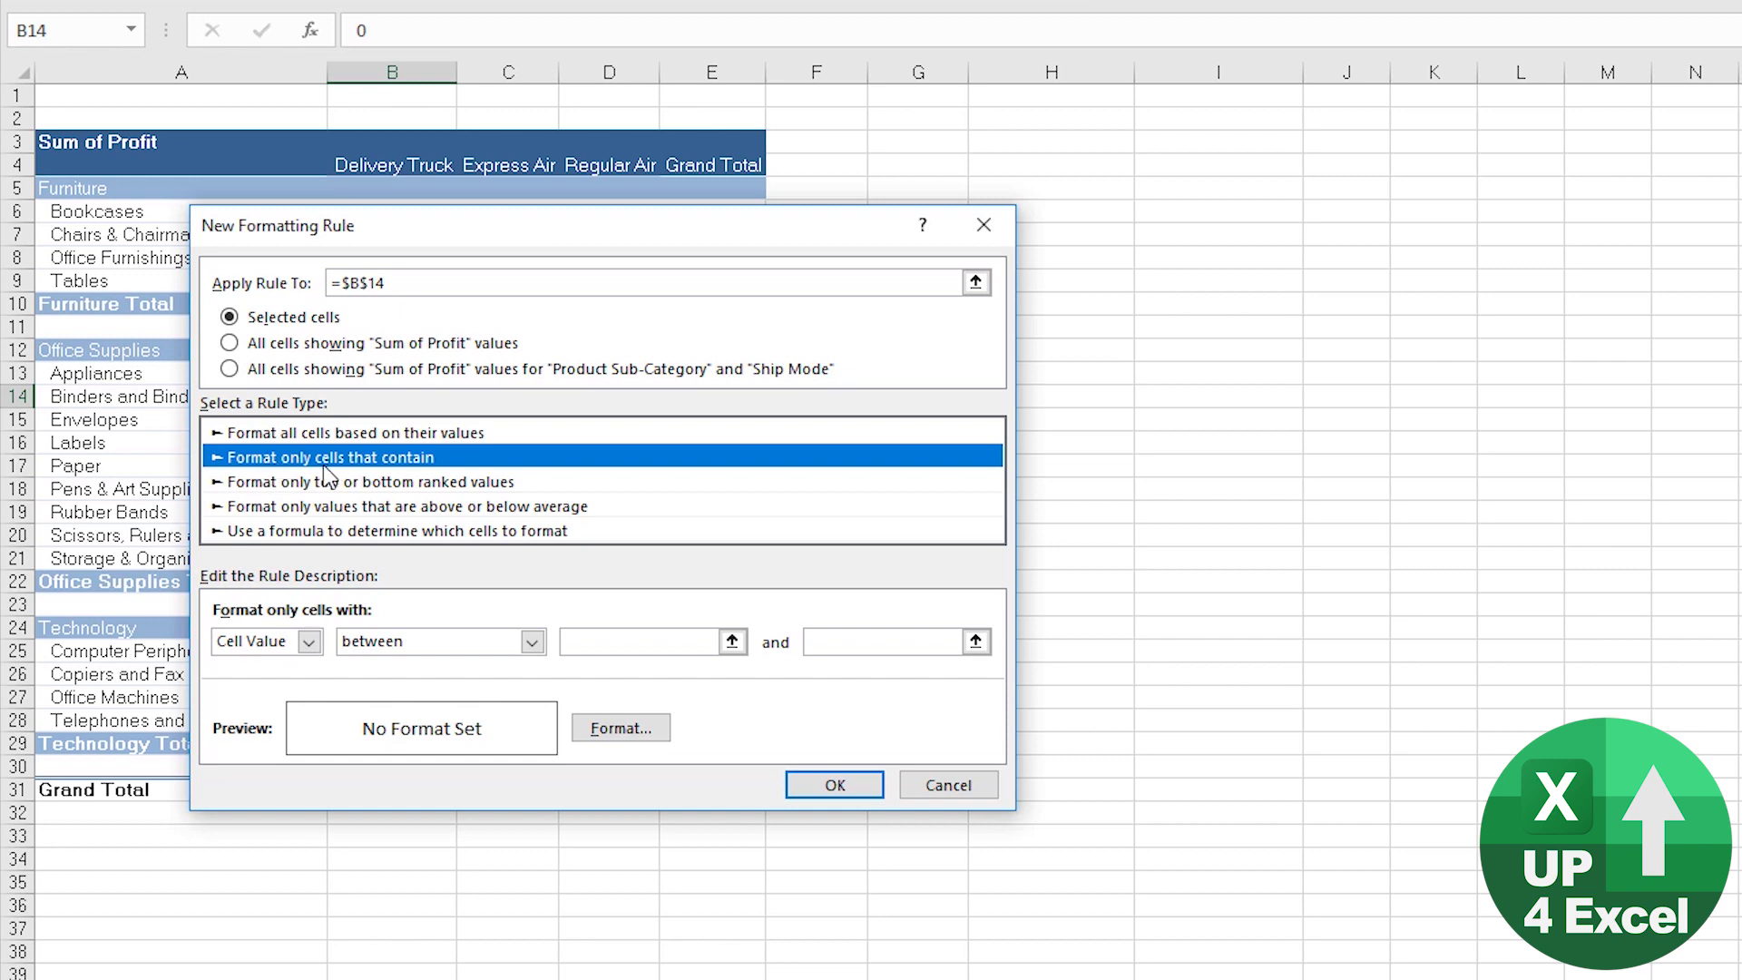
Set the rule condition to Cell Value less than 0.
click(308, 644)
click(309, 645)
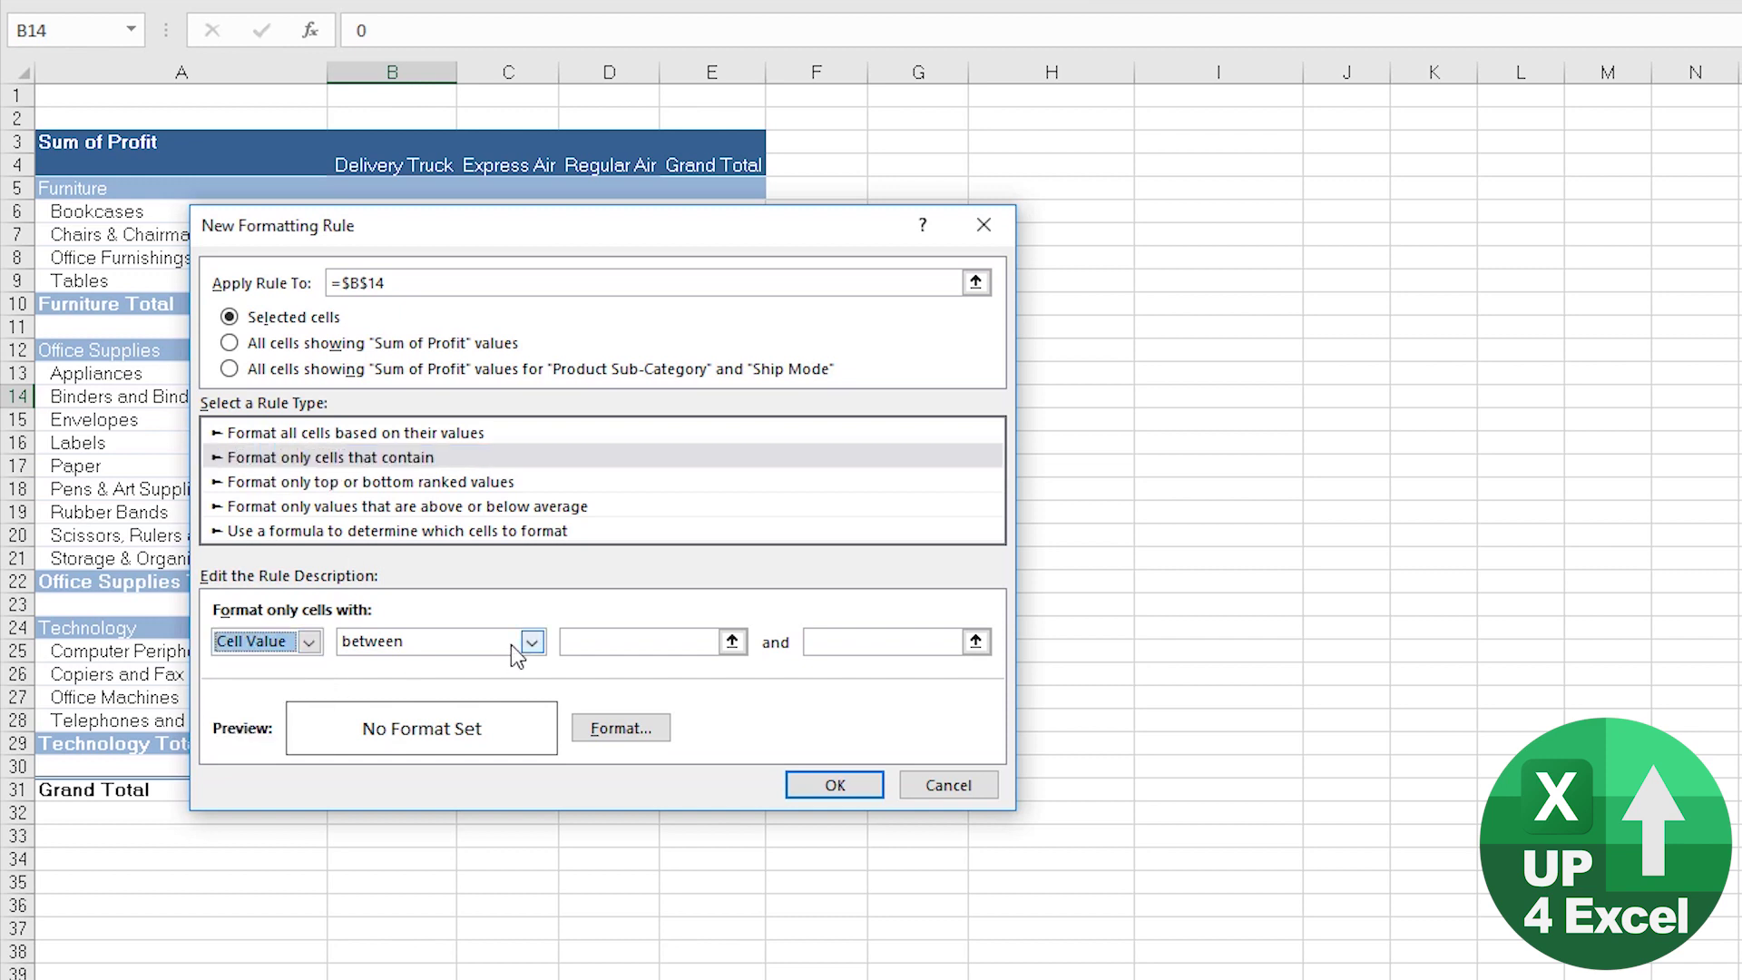
click(532, 641)
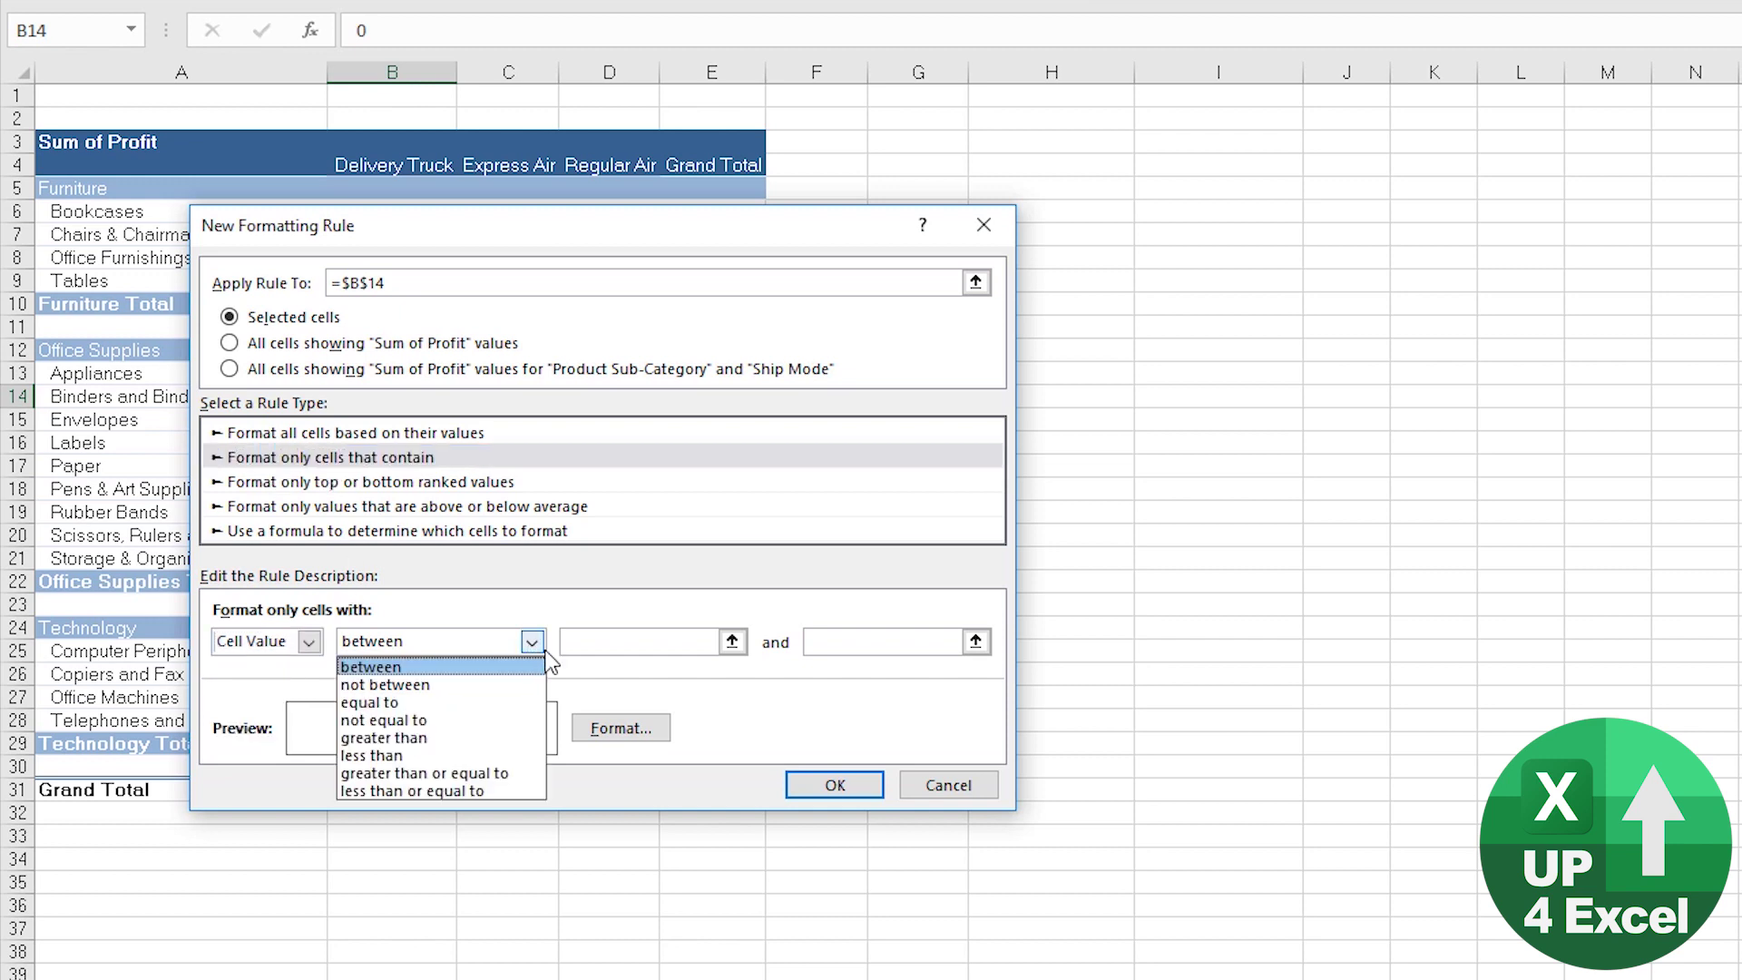
click(486, 757)
click(637, 641)
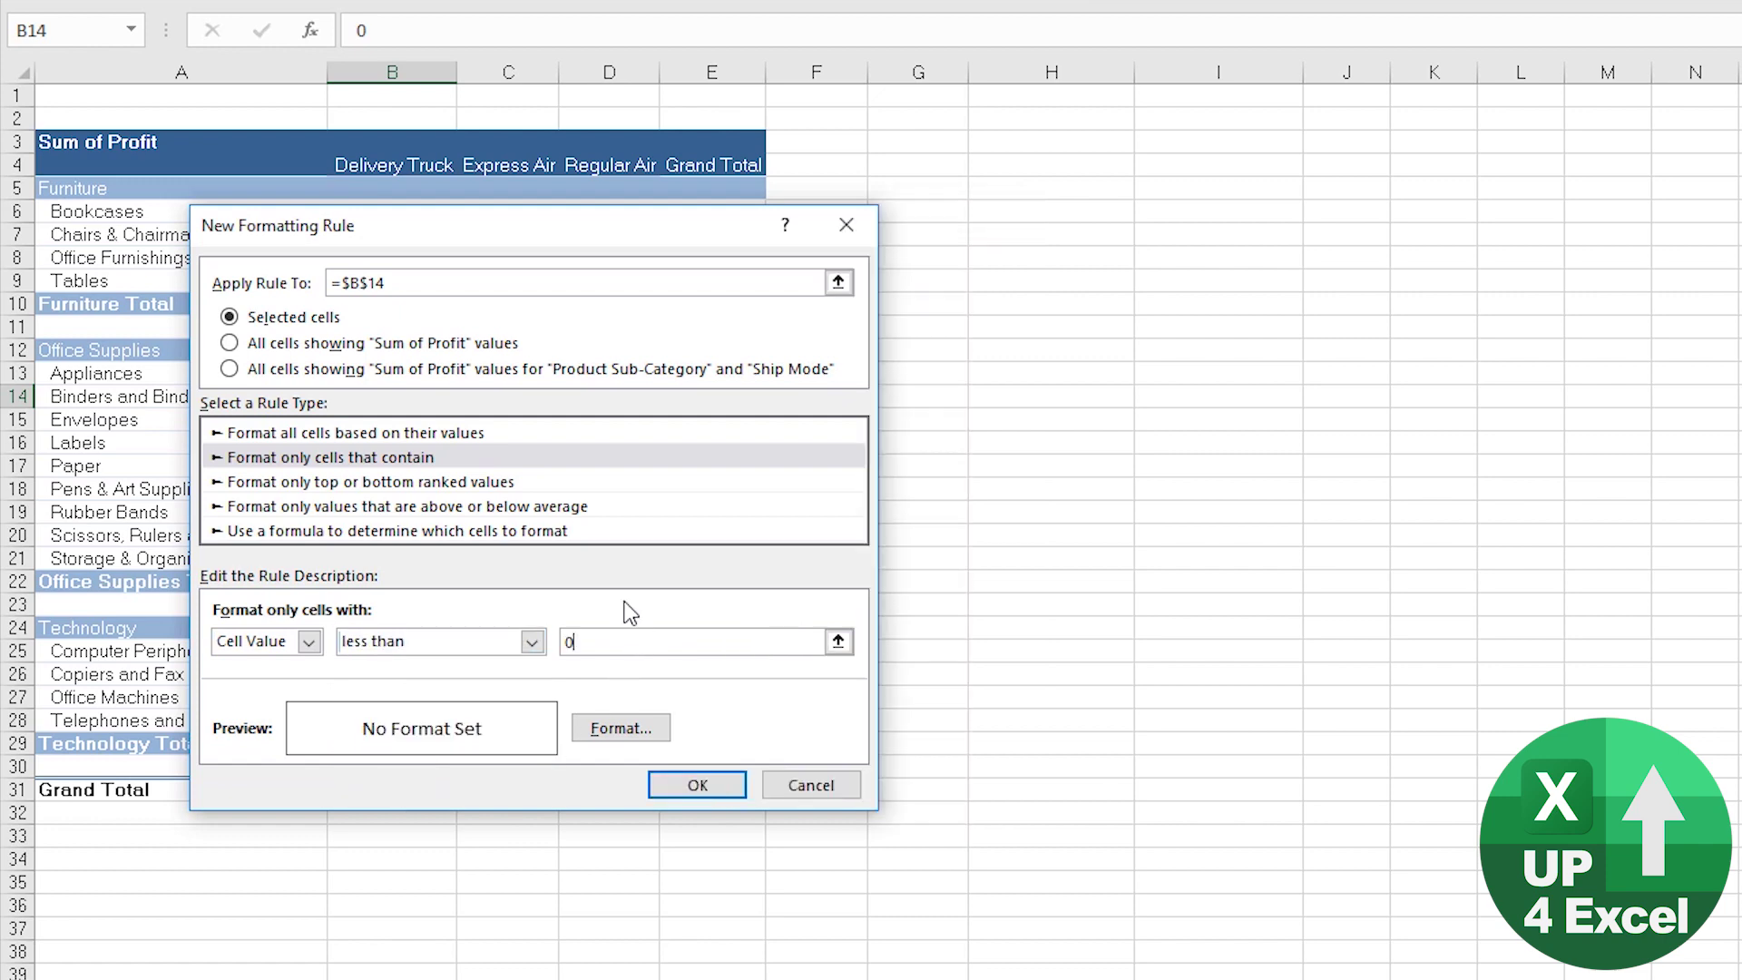
Format matching cells with a red fill and white font, and save the rule.
click(620, 728)
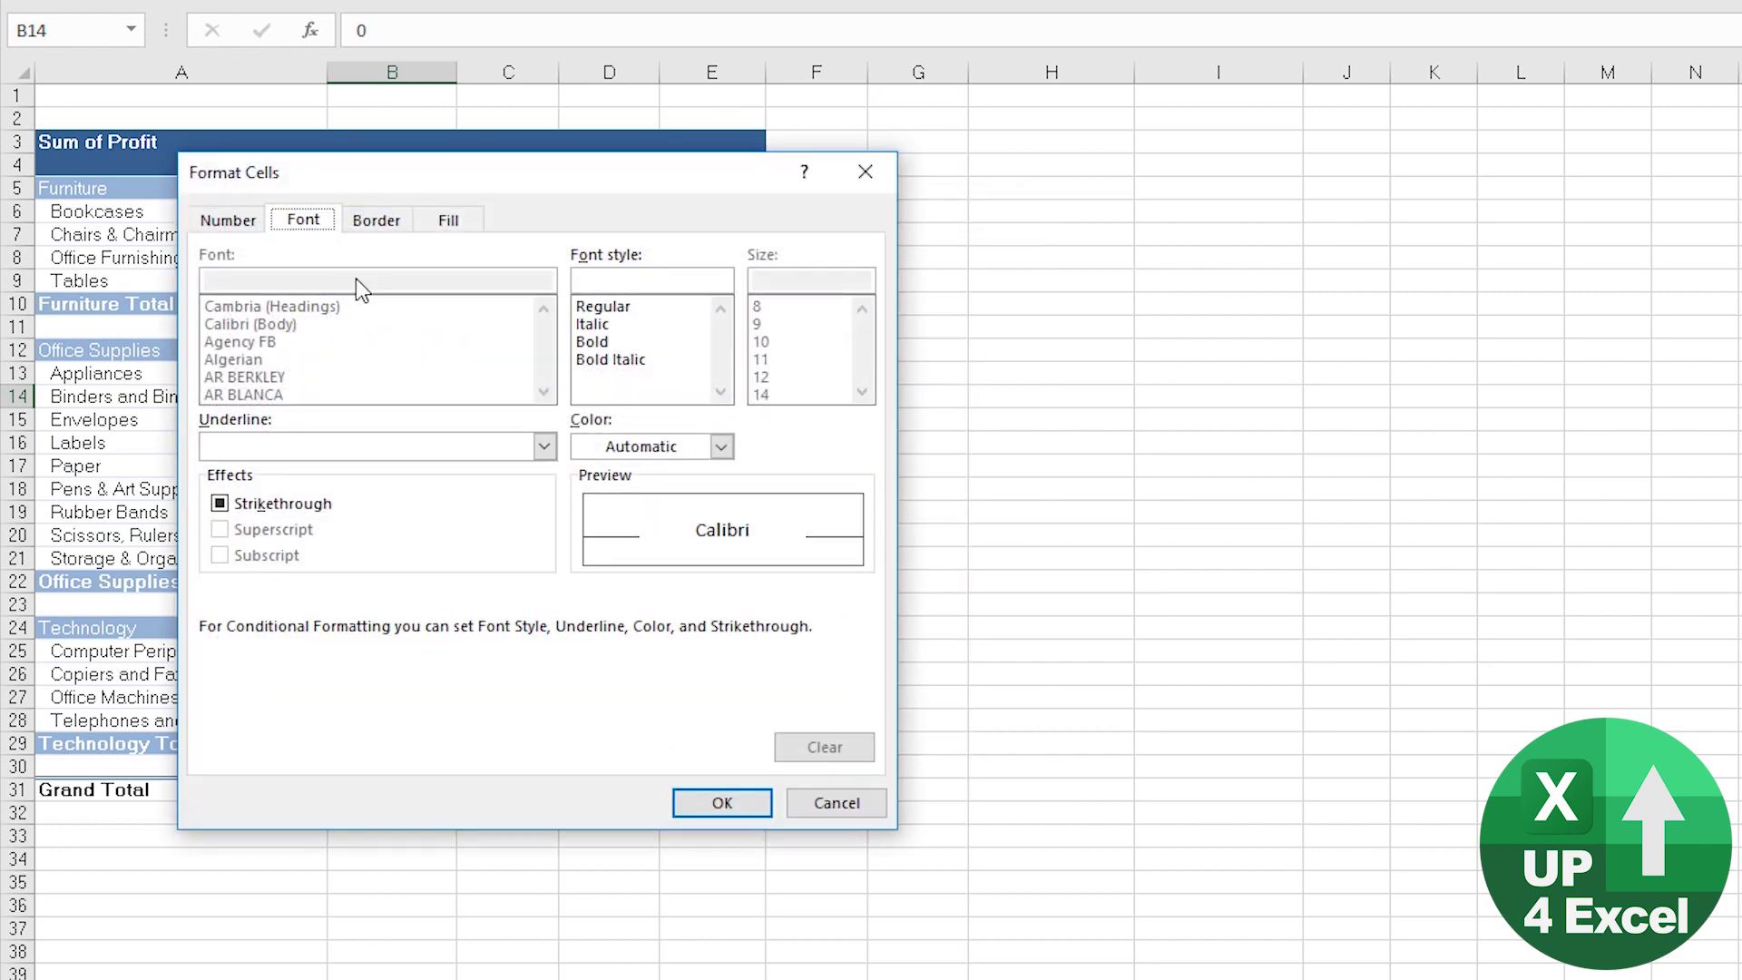
click(448, 221)
click(252, 491)
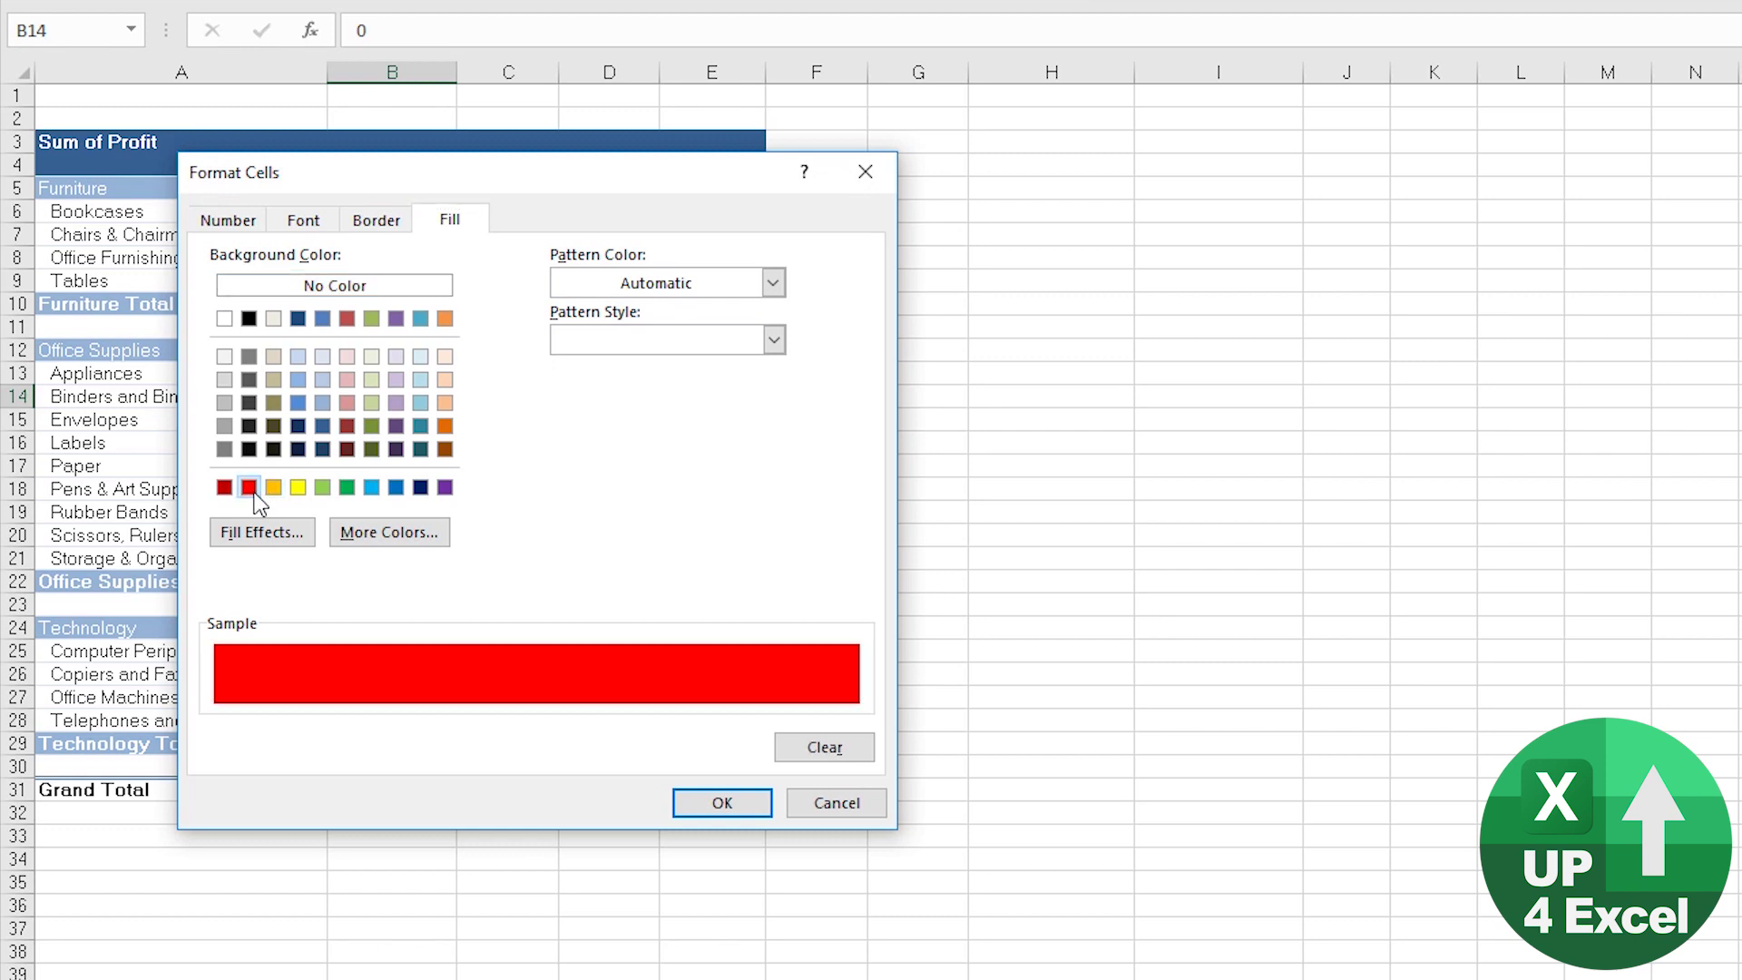
click(303, 219)
click(721, 446)
click(585, 538)
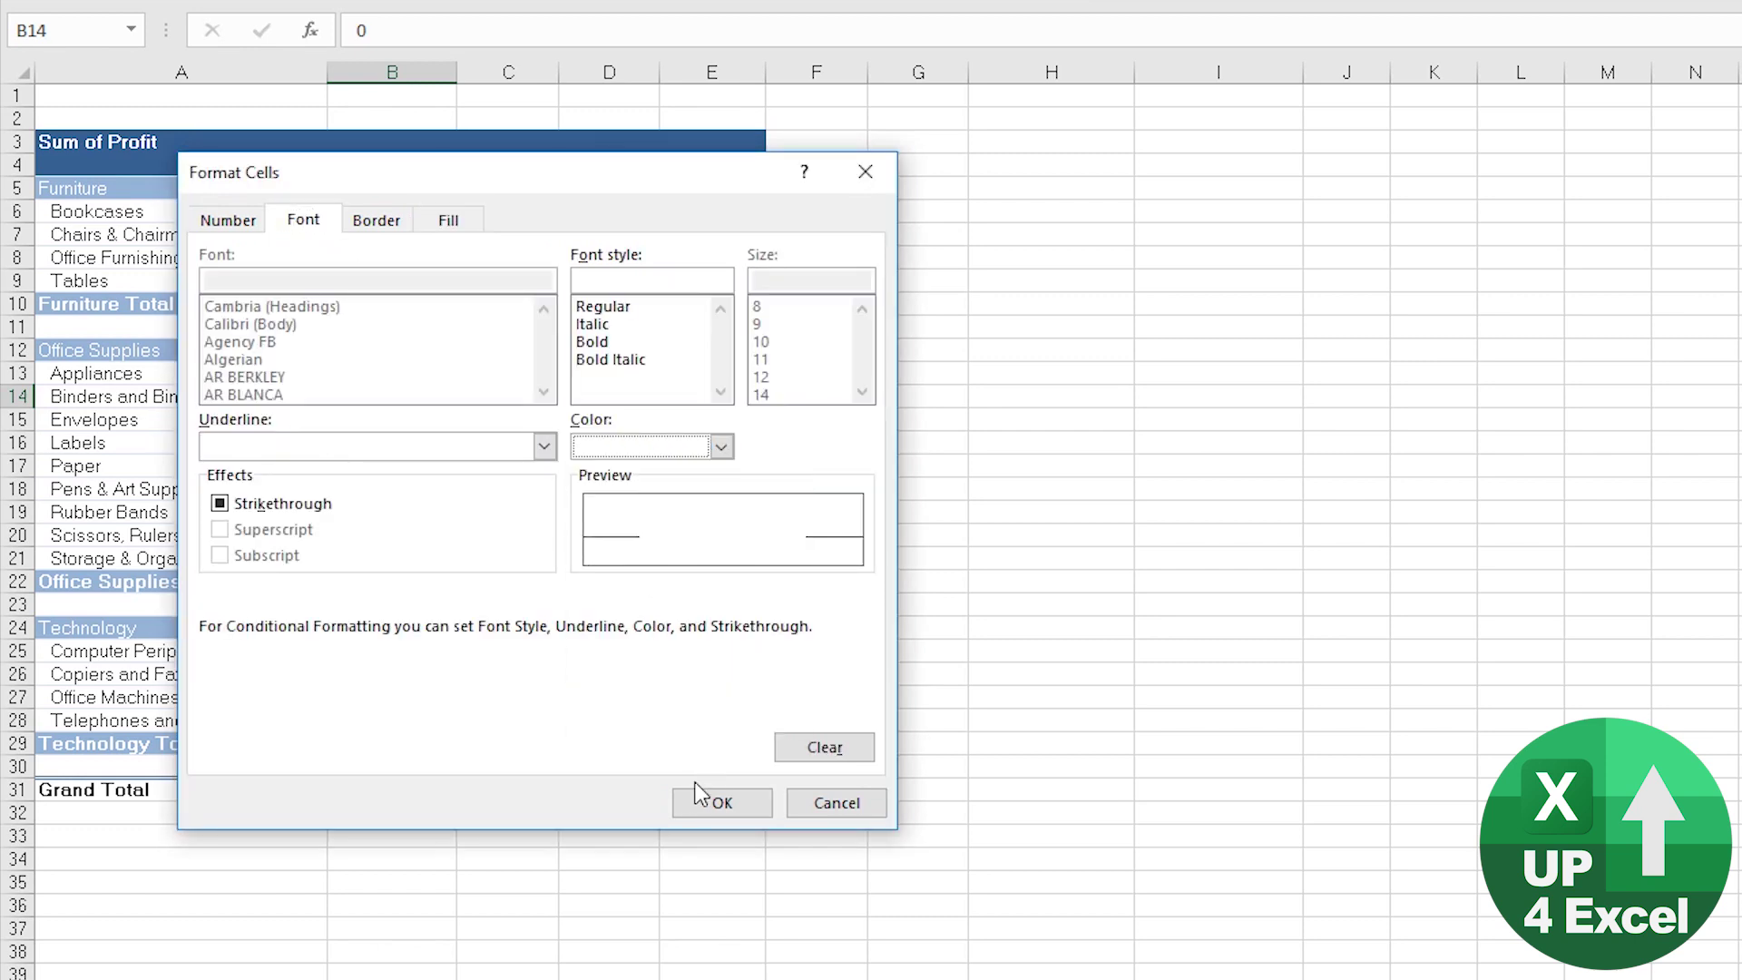
click(716, 802)
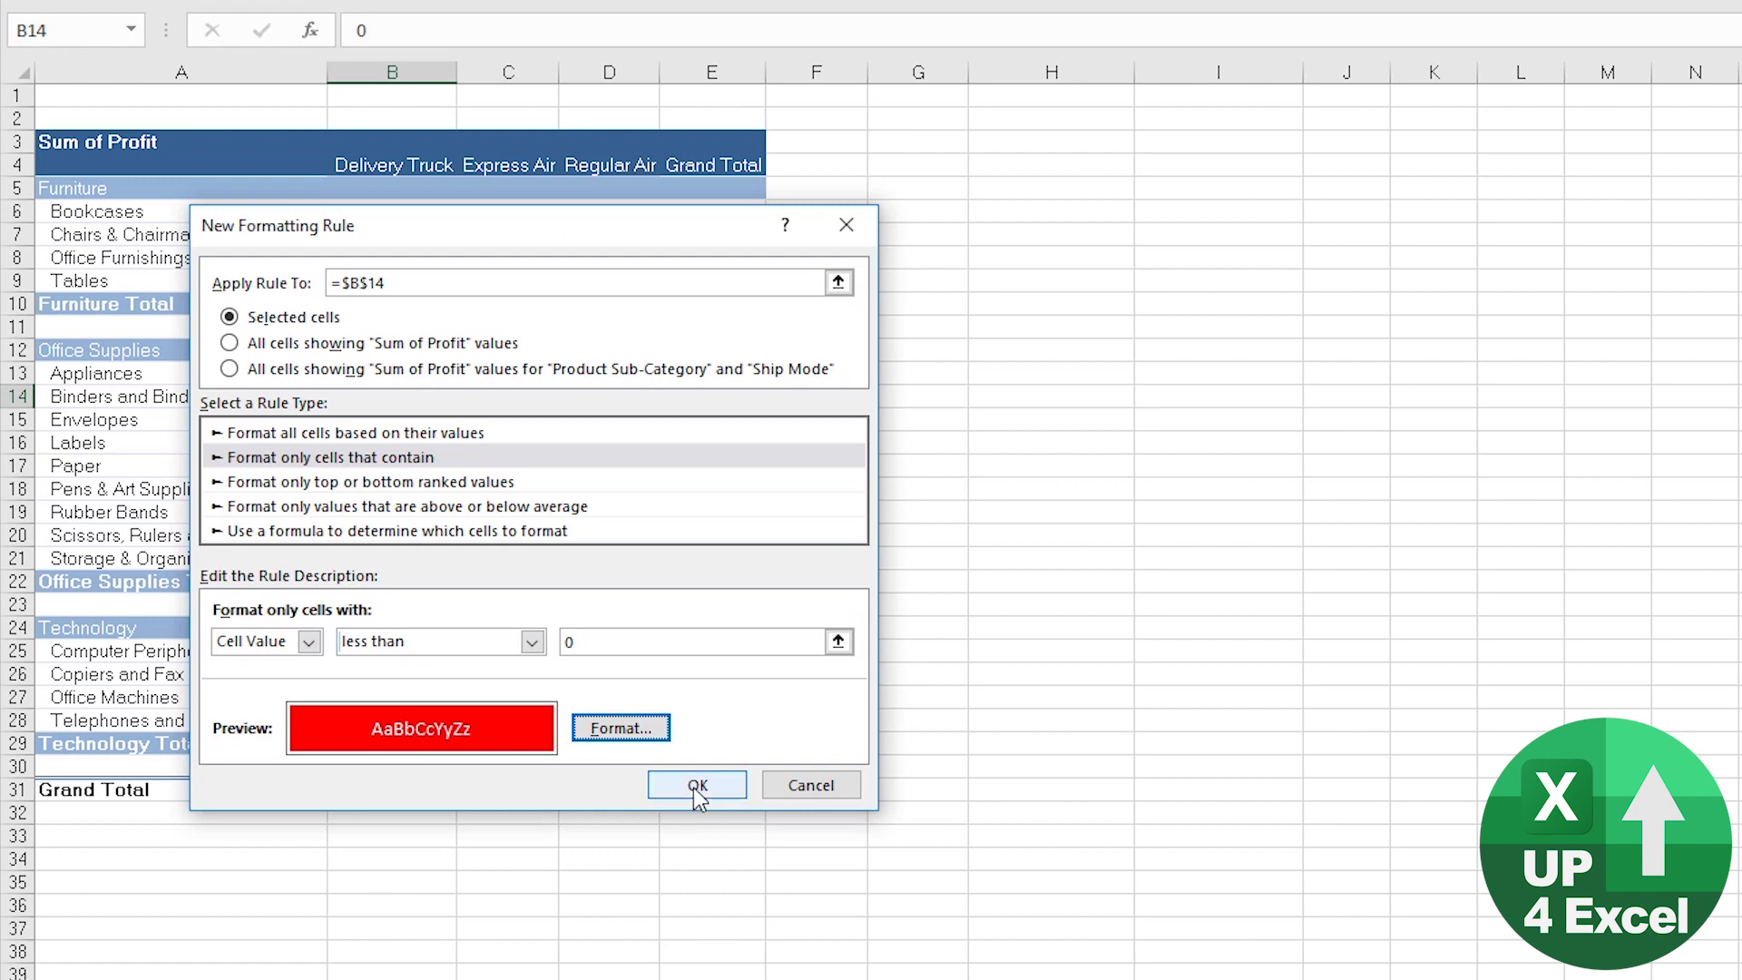
click(694, 785)
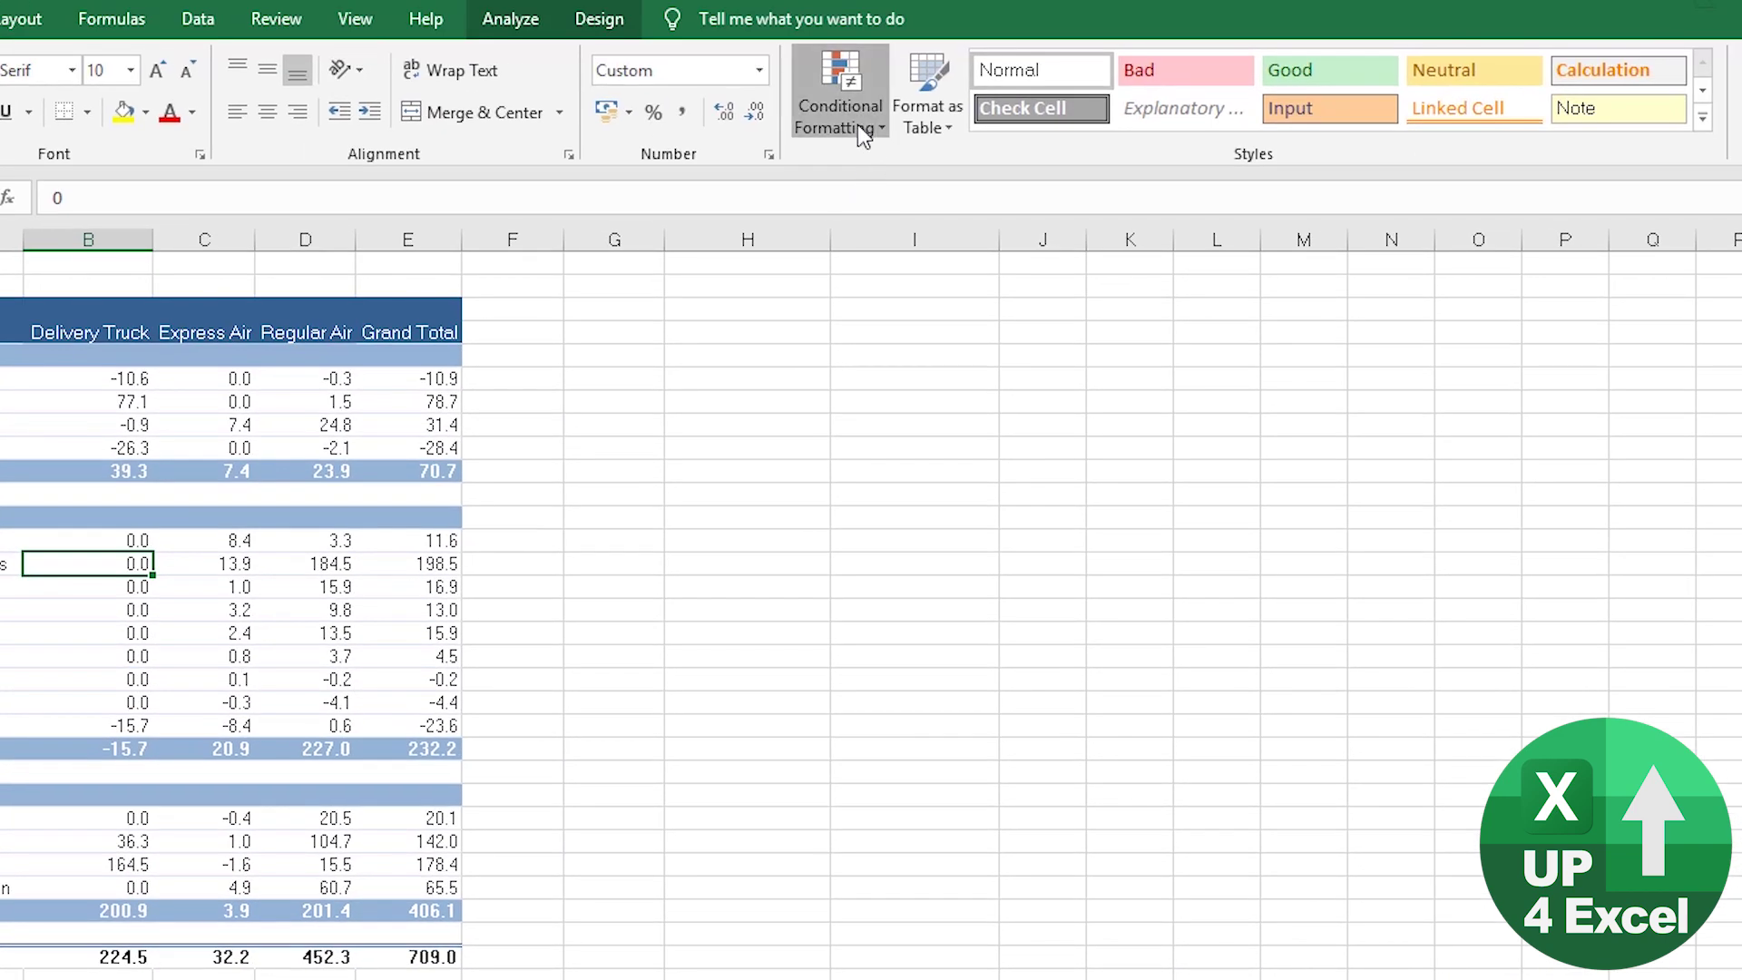
Widen the below-0 red-fill rule to all cells showing Sum of Profit values.
click(858, 125)
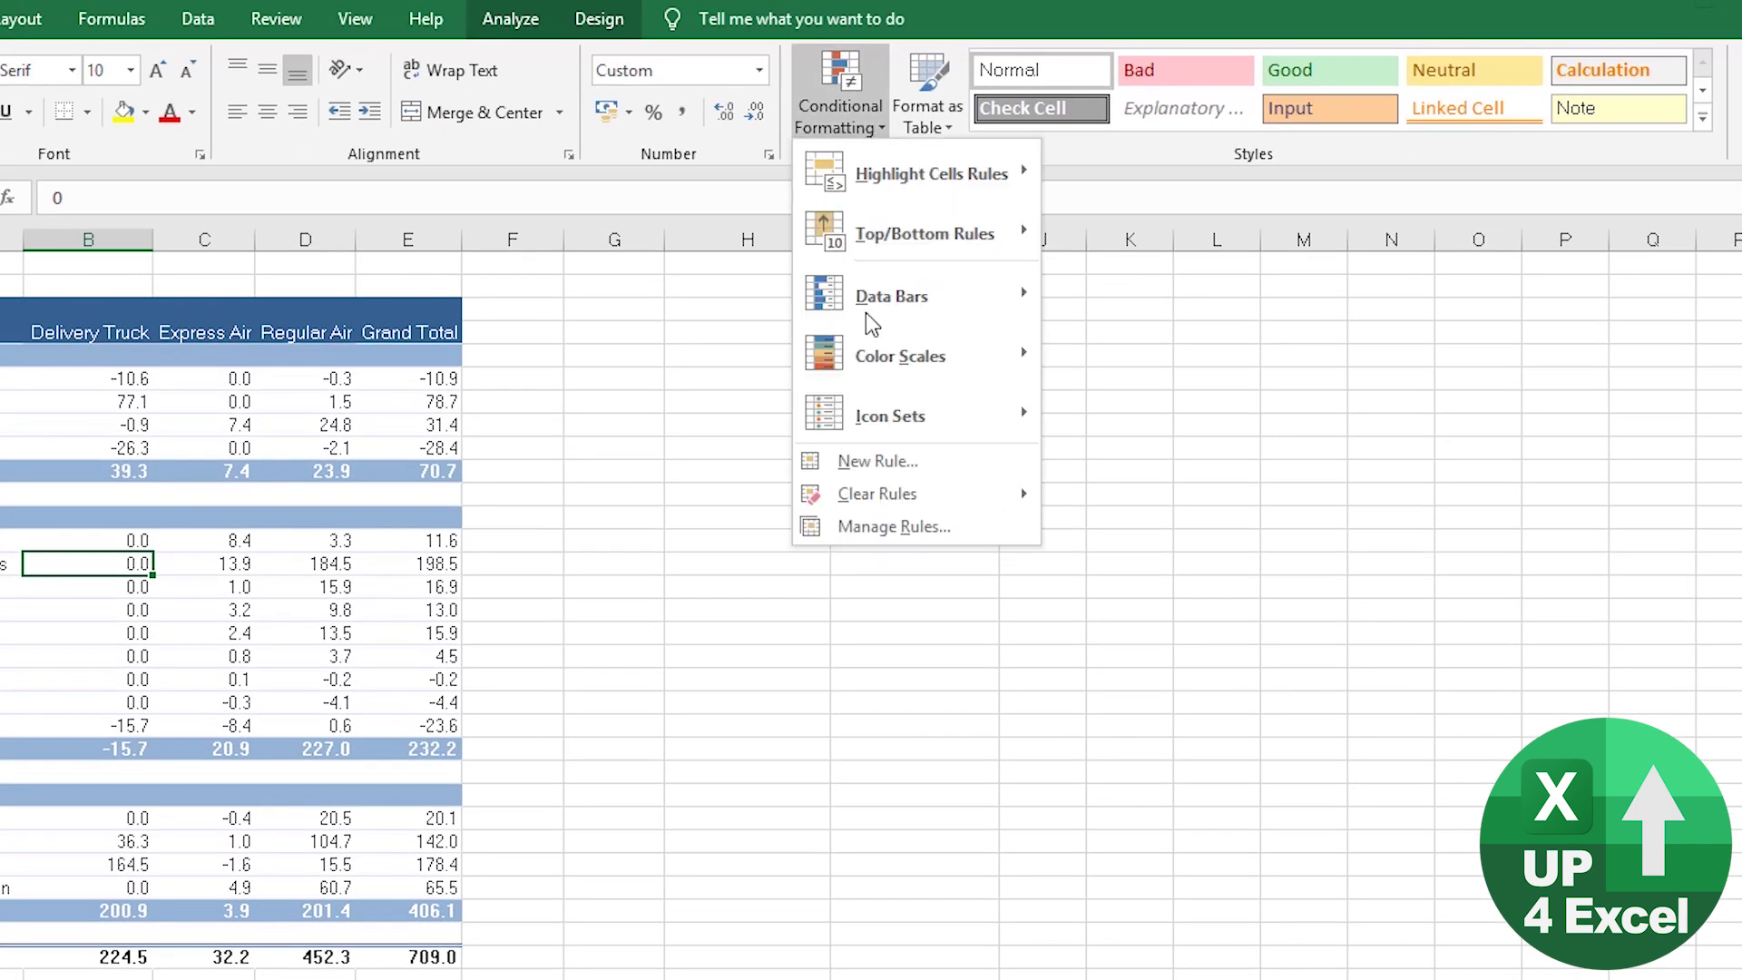
click(903, 527)
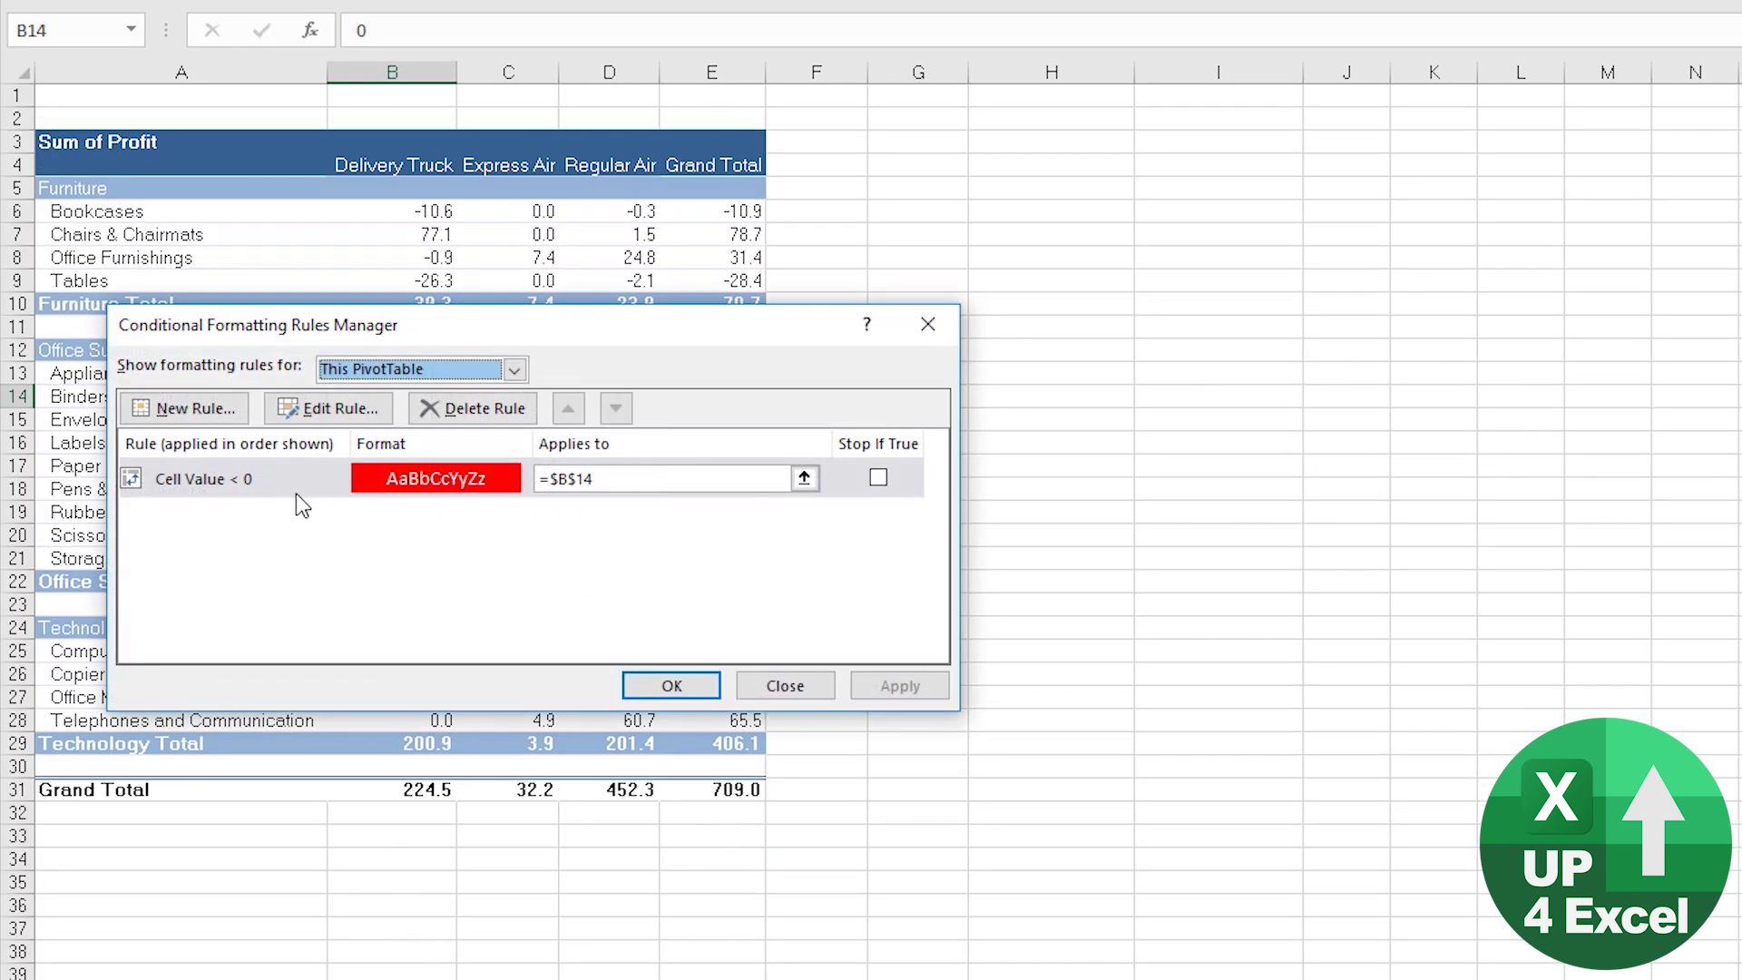
click(300, 490)
click(343, 408)
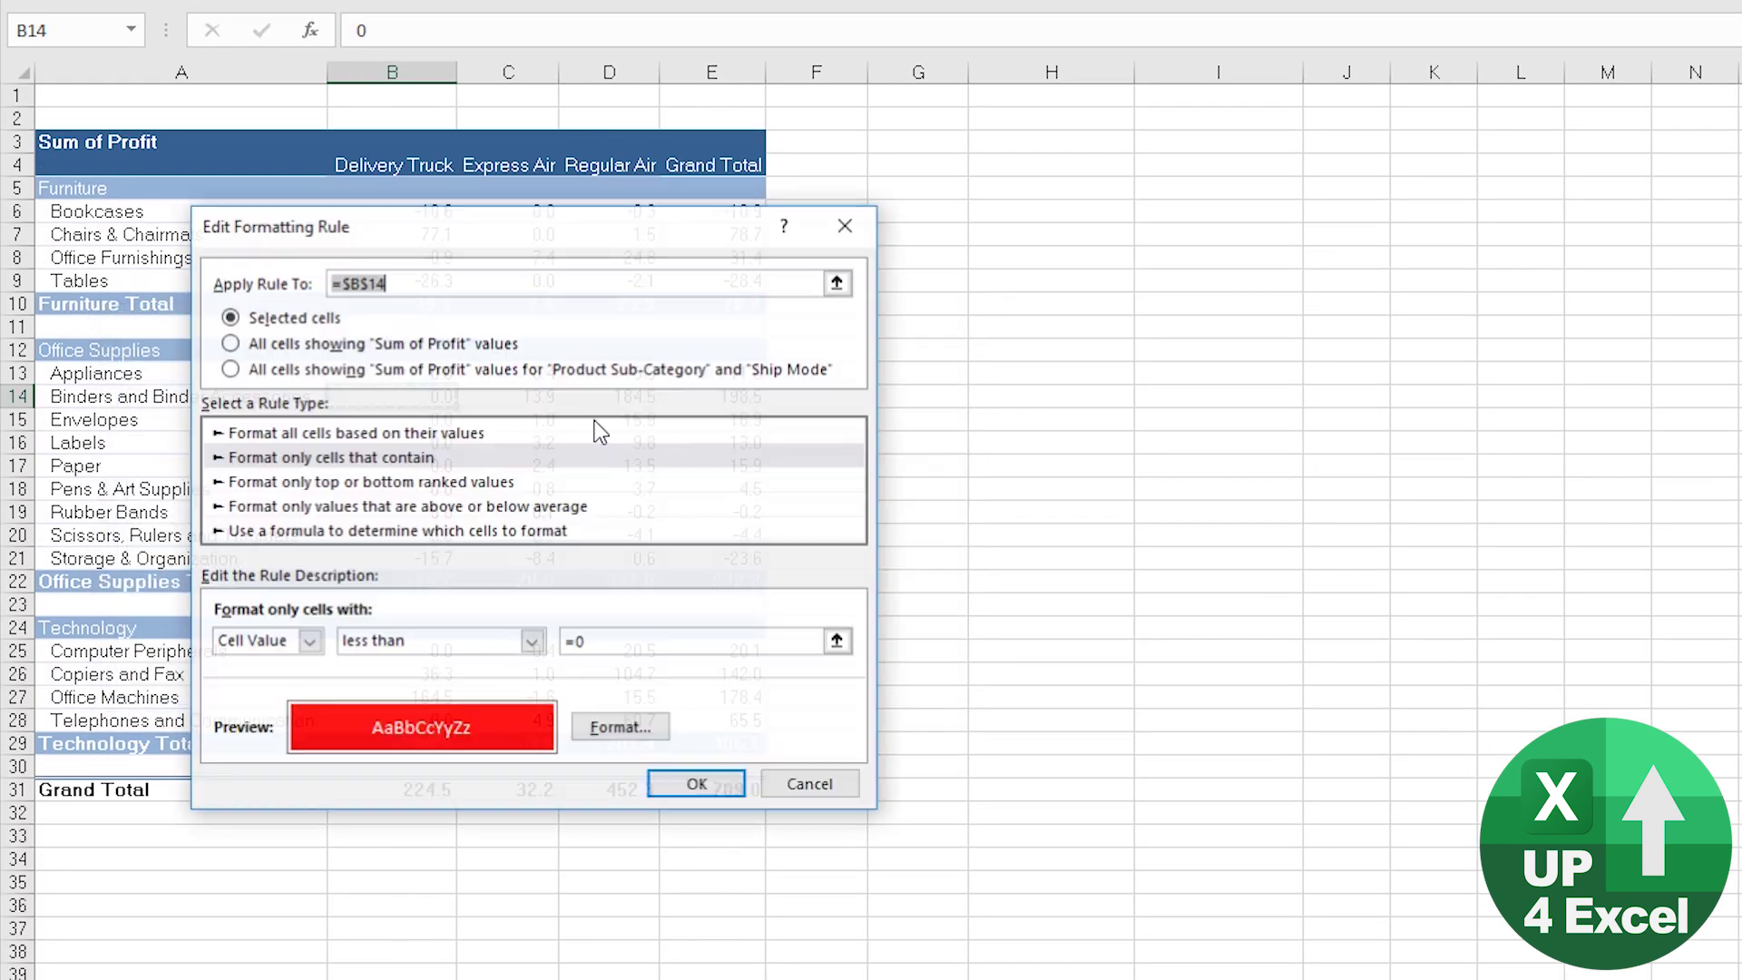
click(231, 343)
drag(486, 227, 1094, 97)
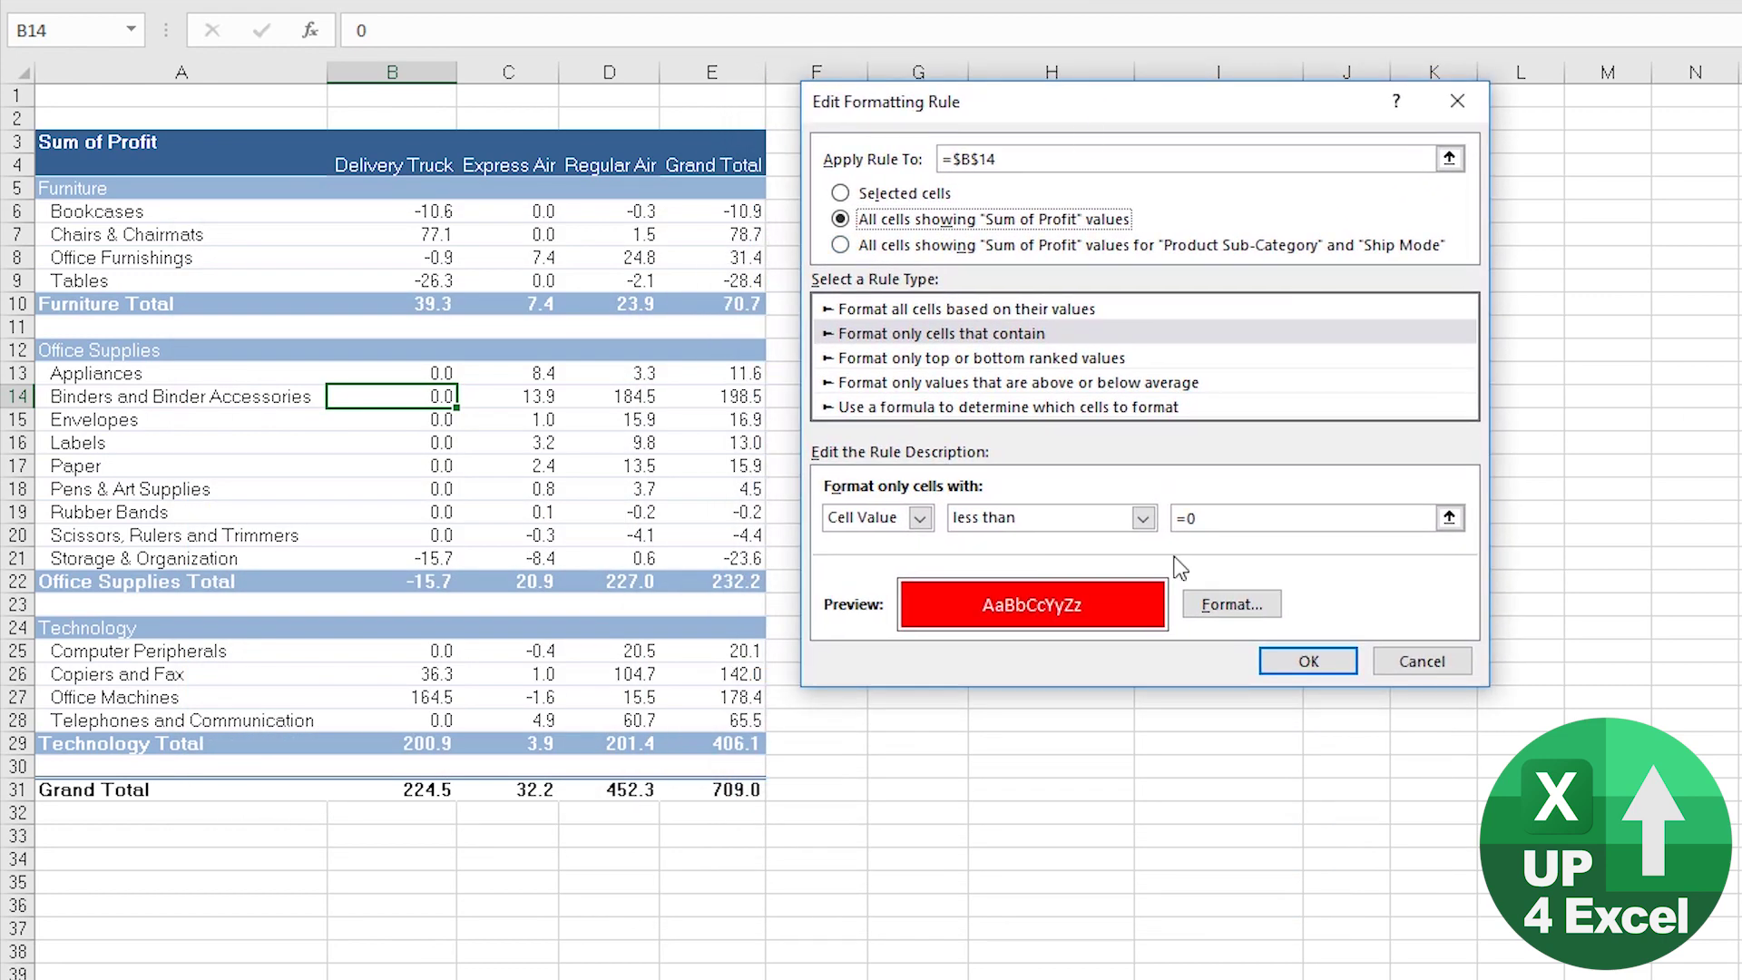
click(1307, 663)
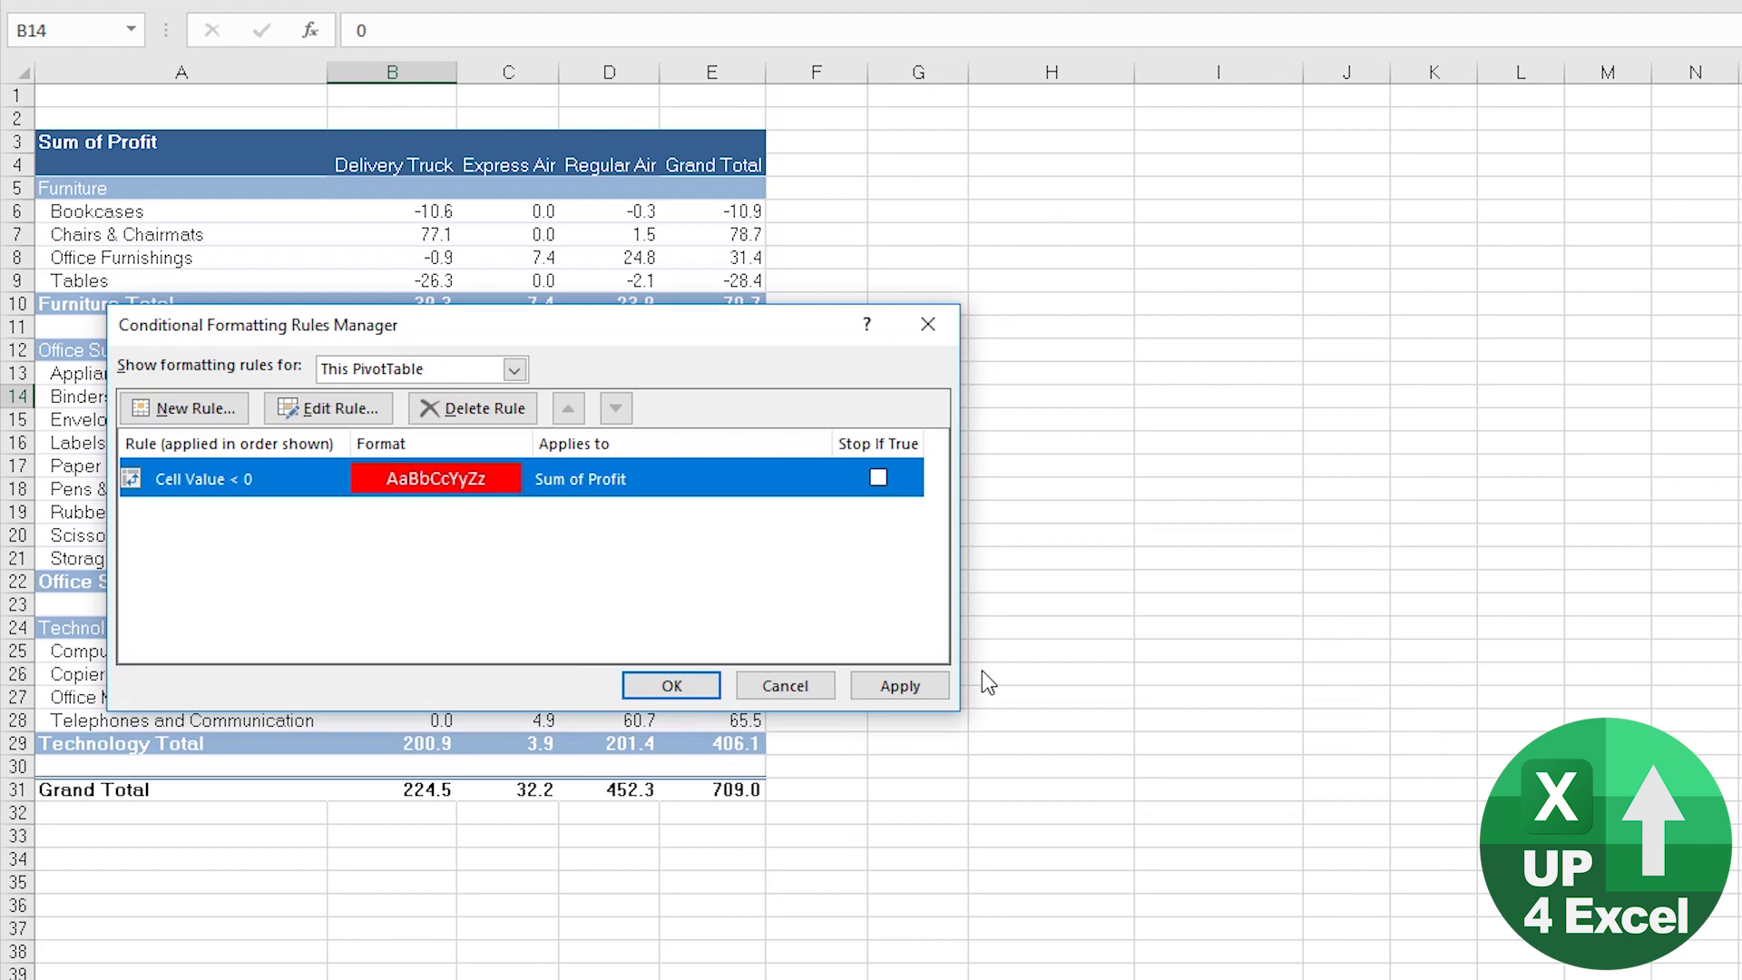
click(898, 685)
click(671, 685)
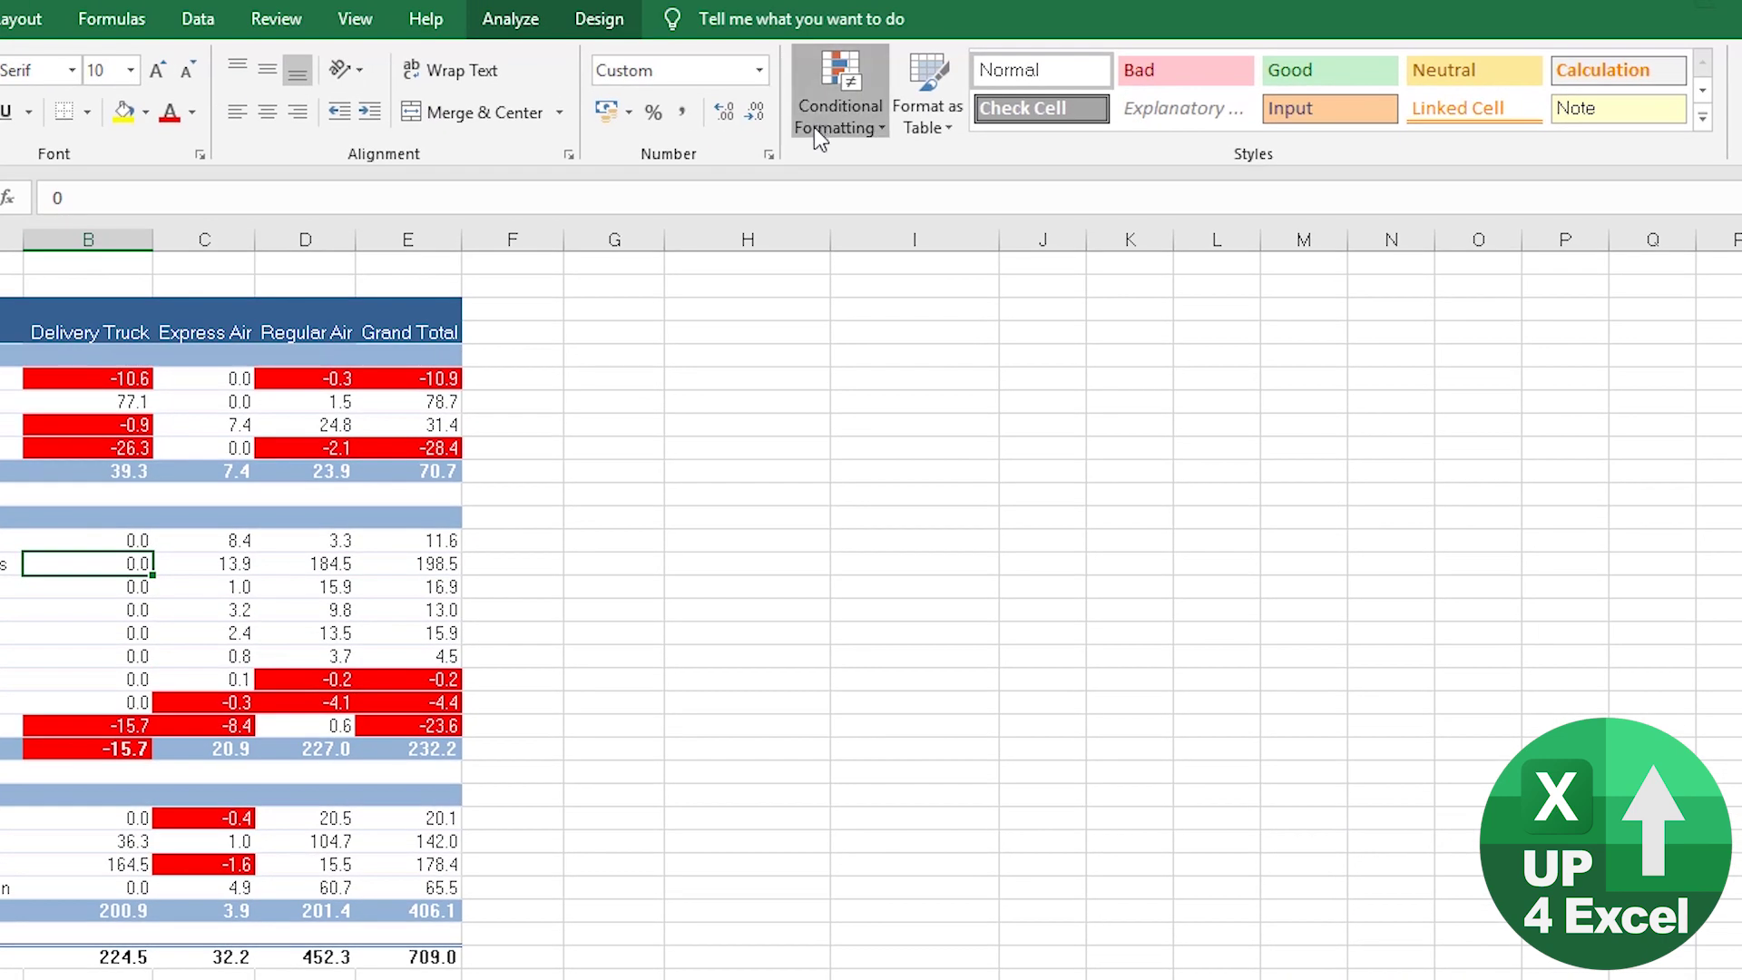
Limit the negative-value rule's scope to Product Category and Ship Mode values.
click(814, 127)
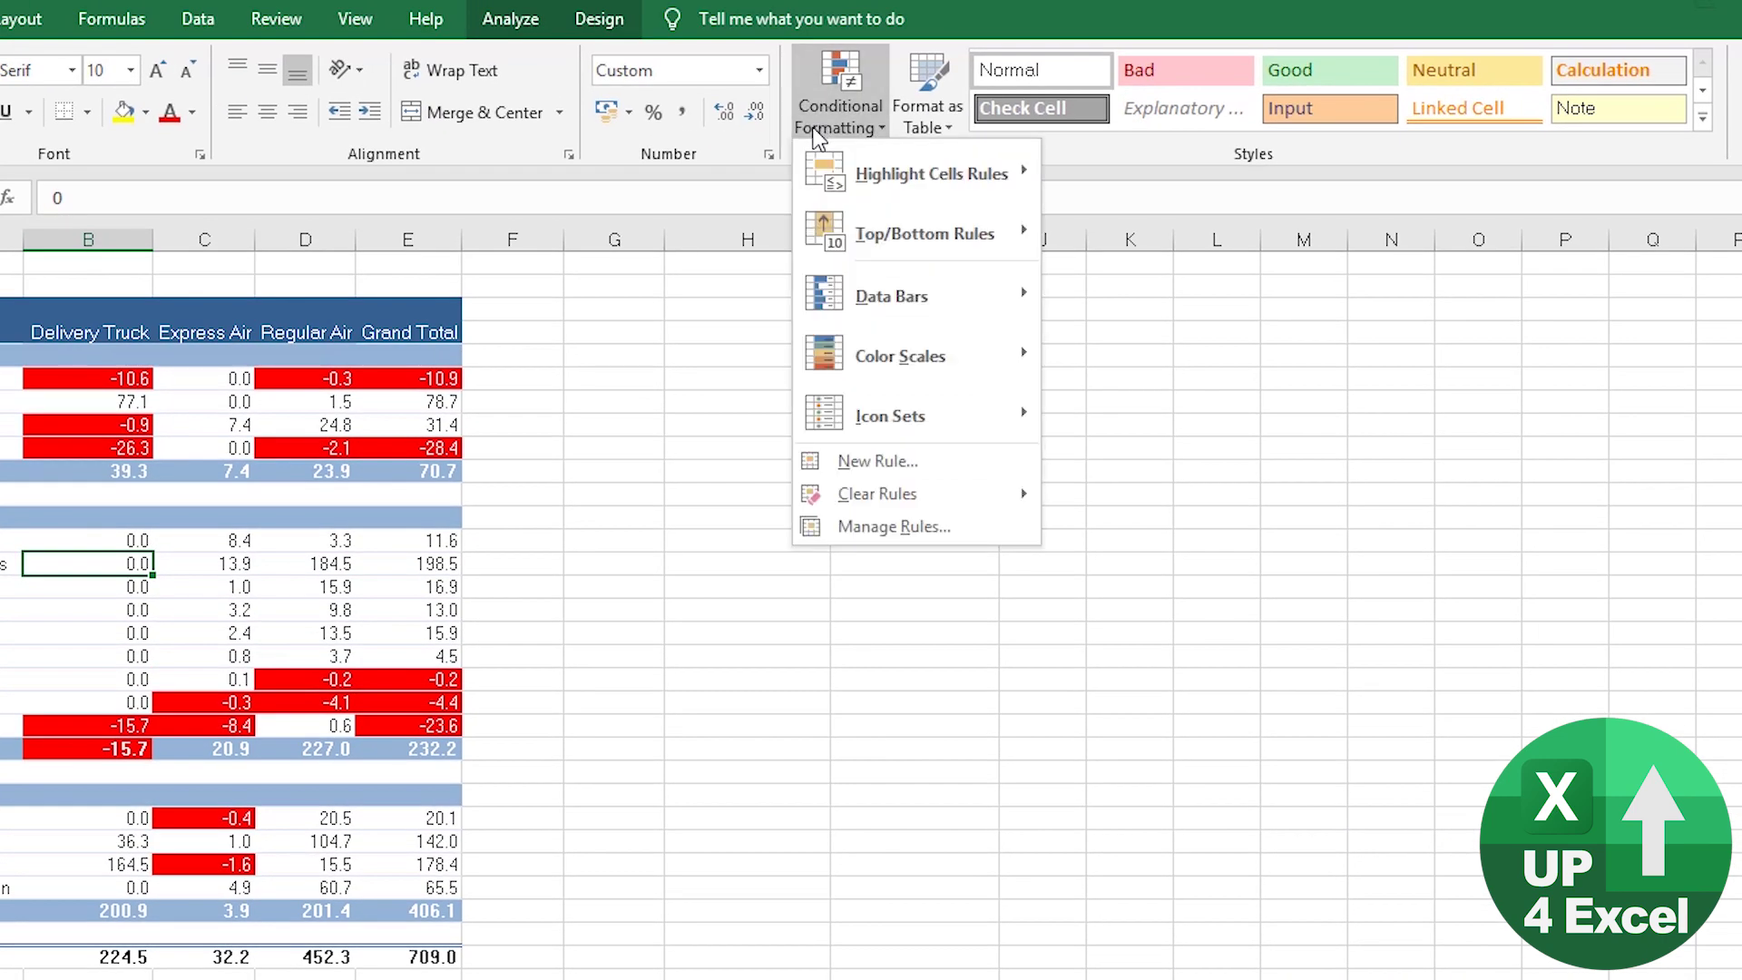
click(907, 526)
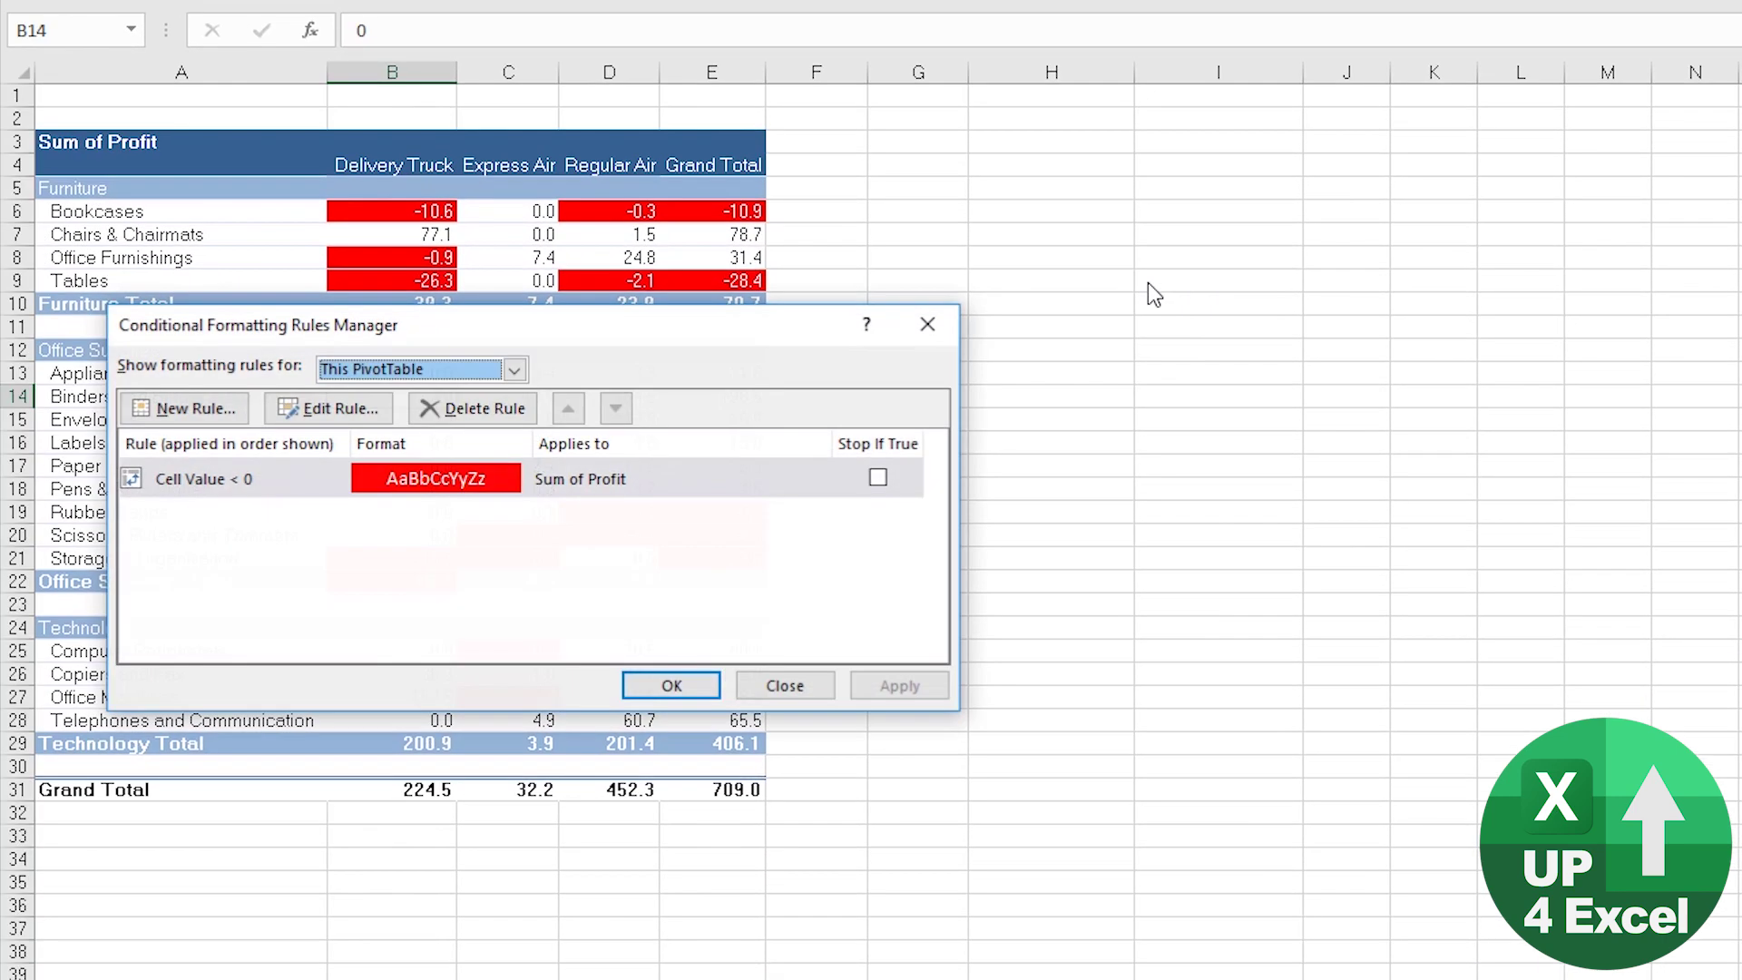
click(328, 407)
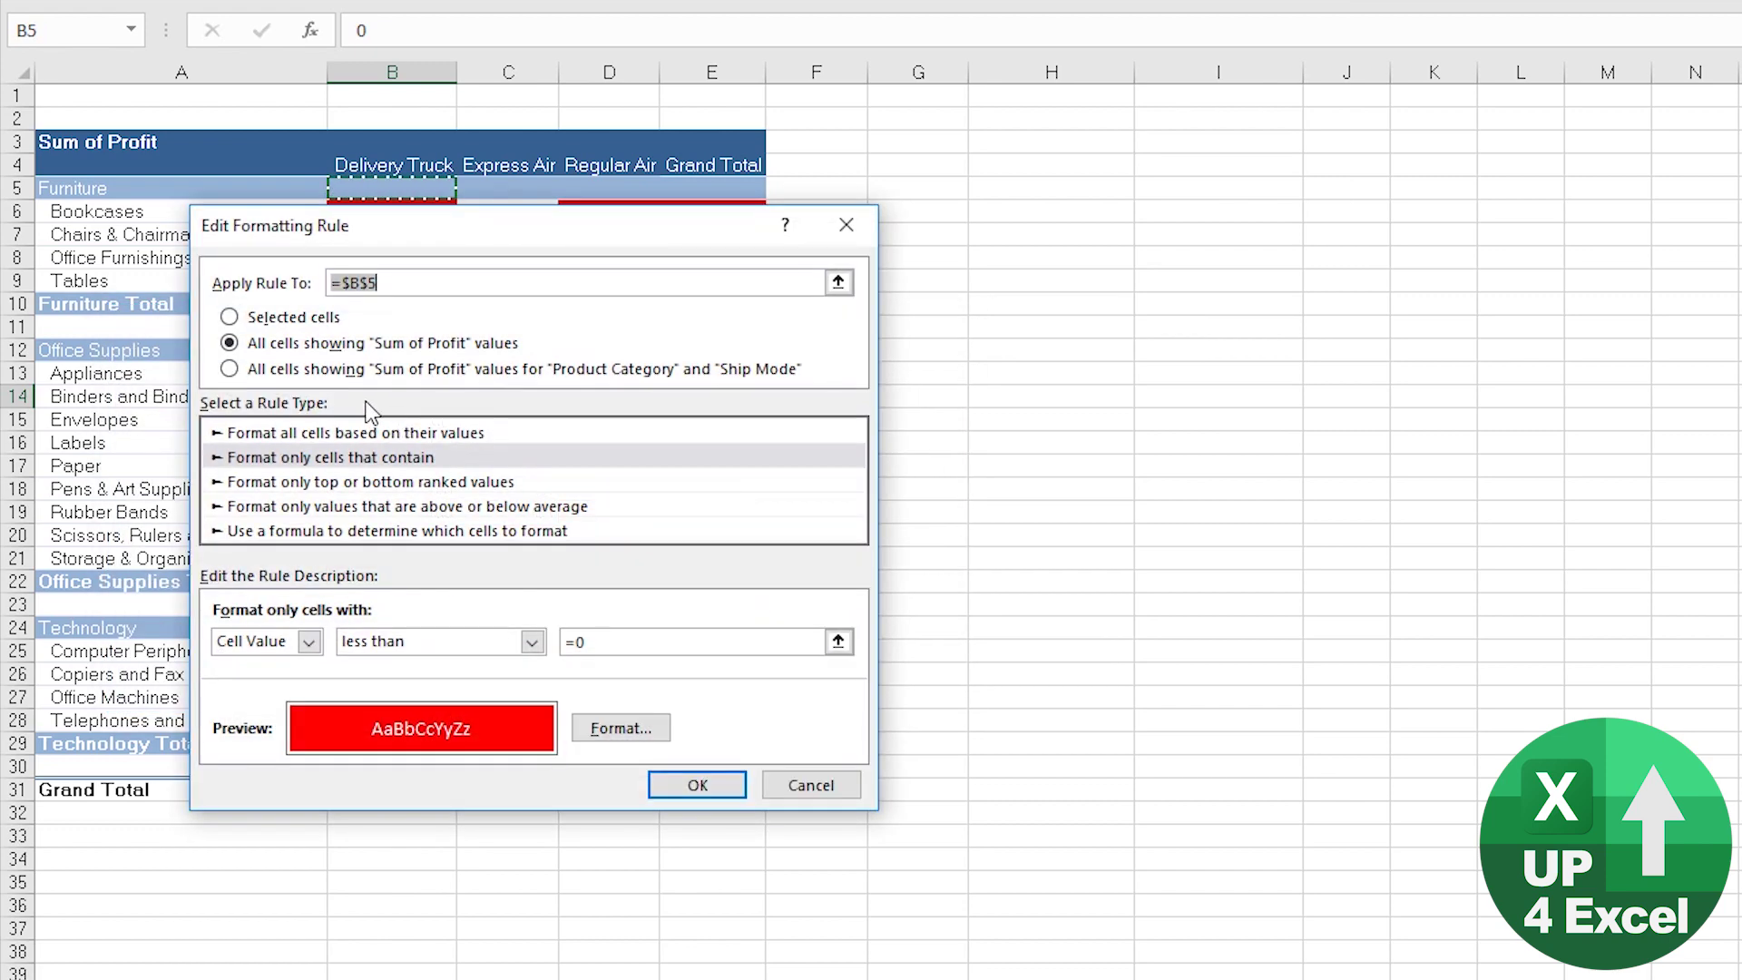
click(230, 369)
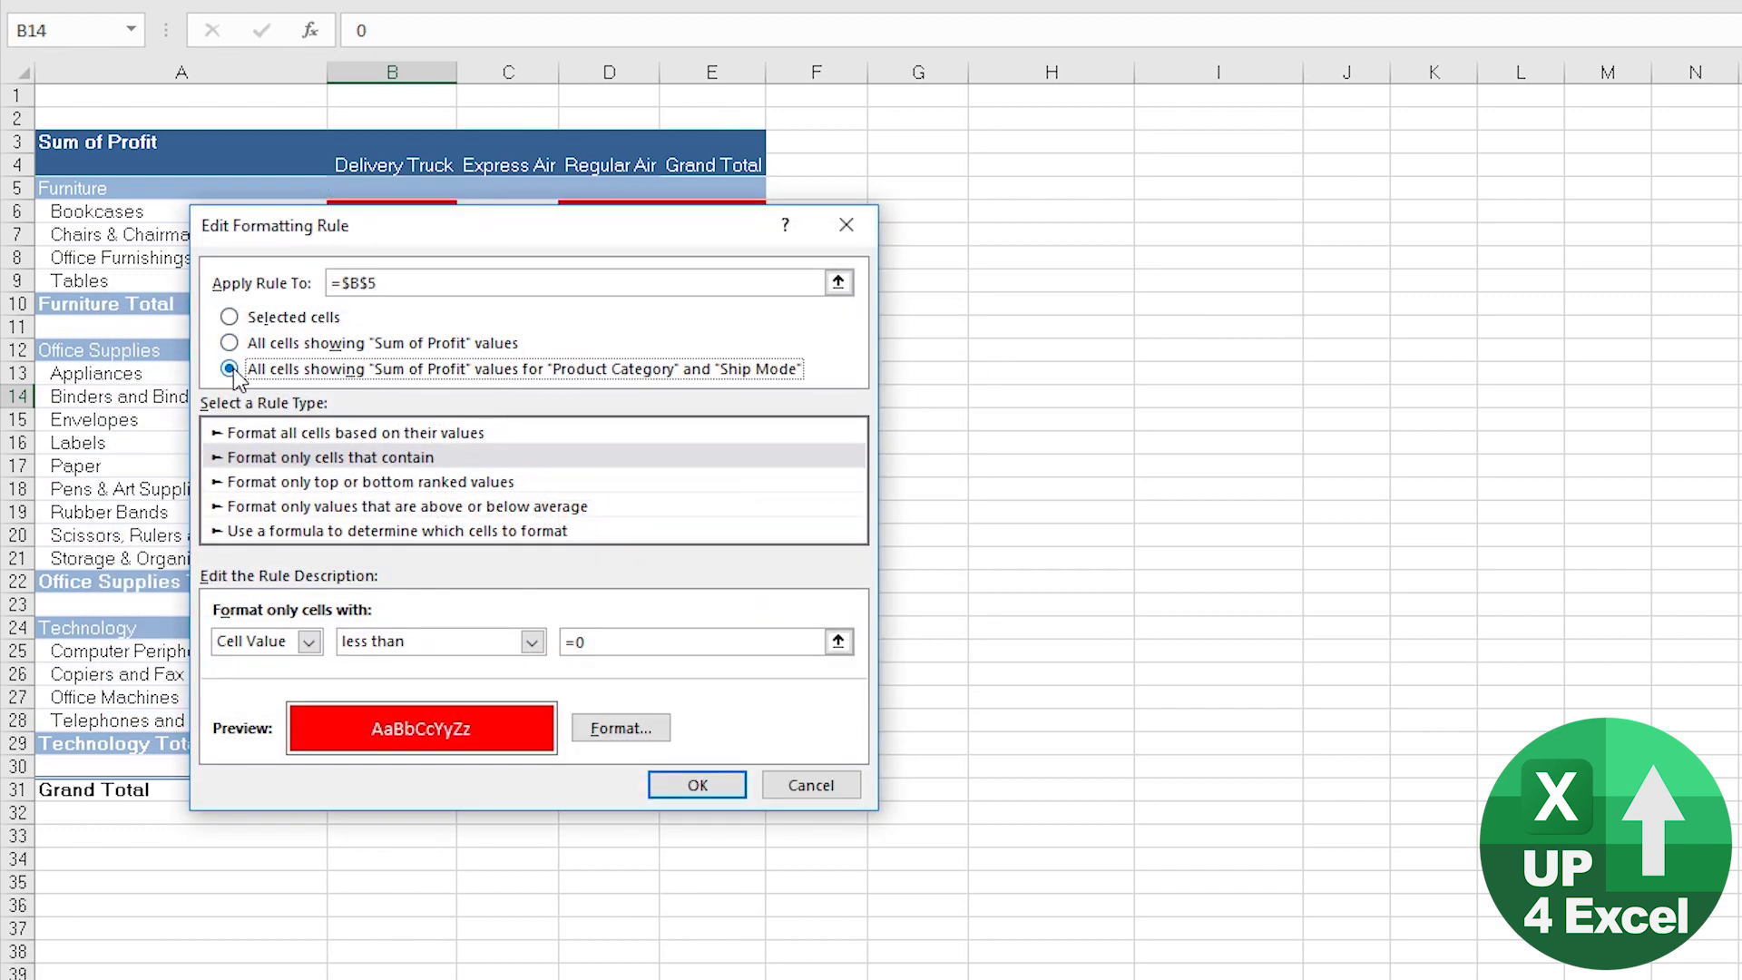
click(693, 787)
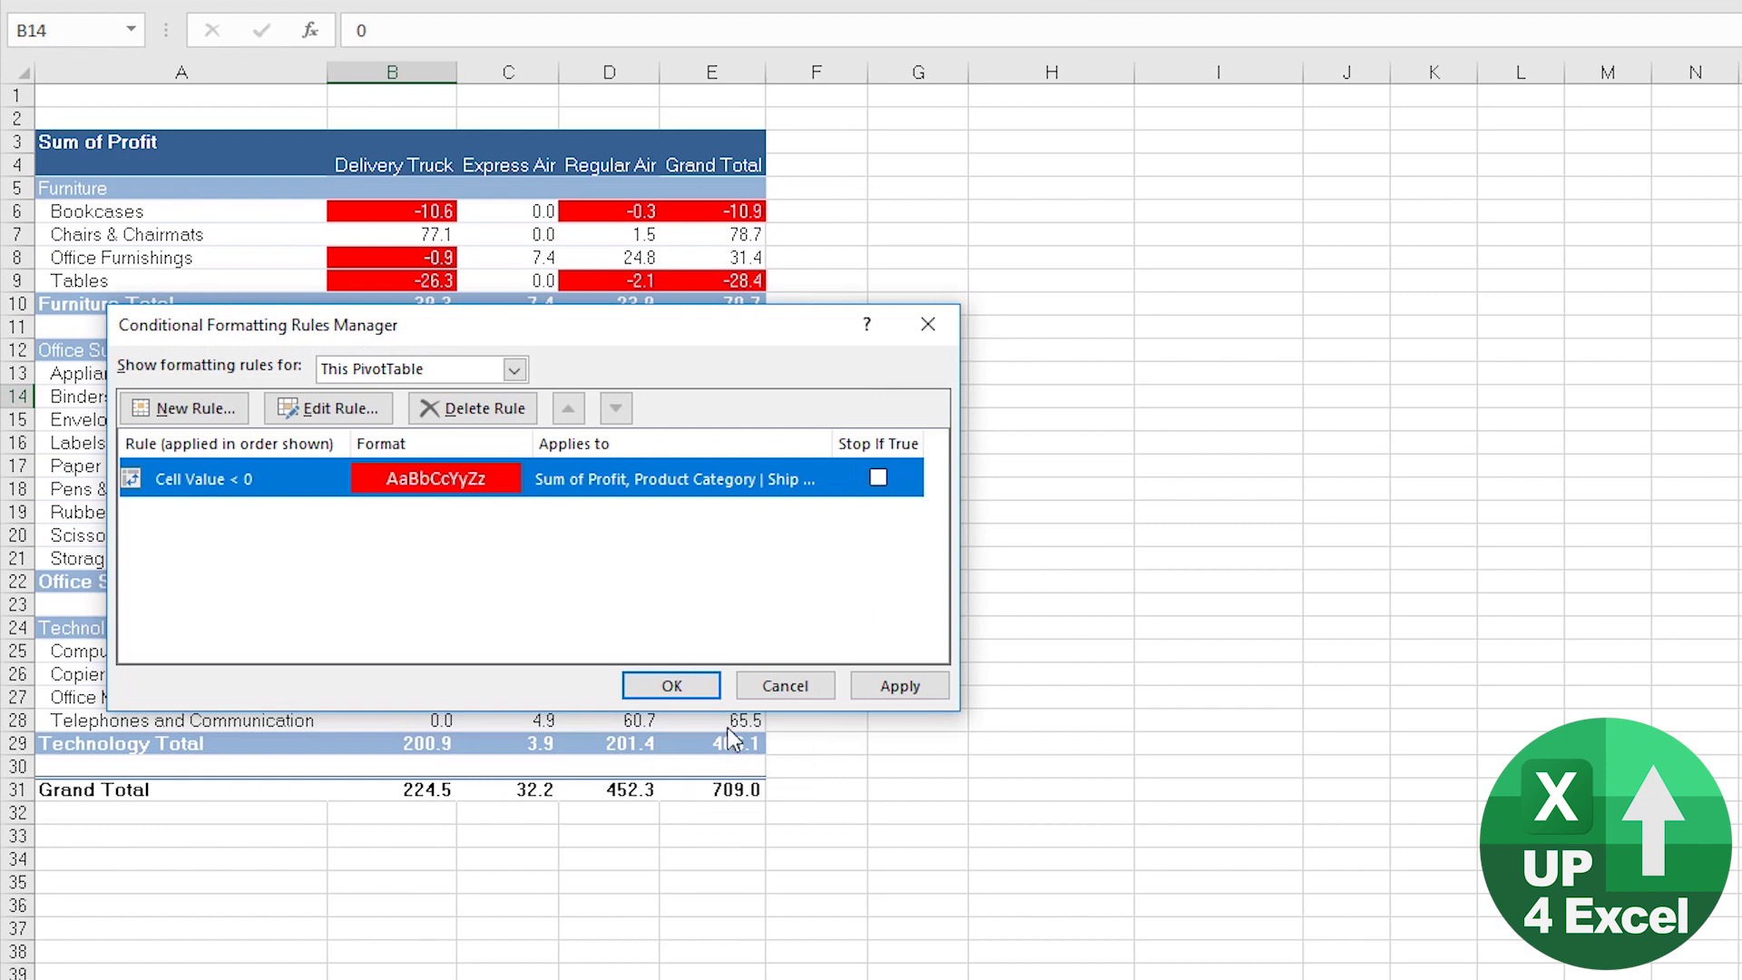
click(898, 685)
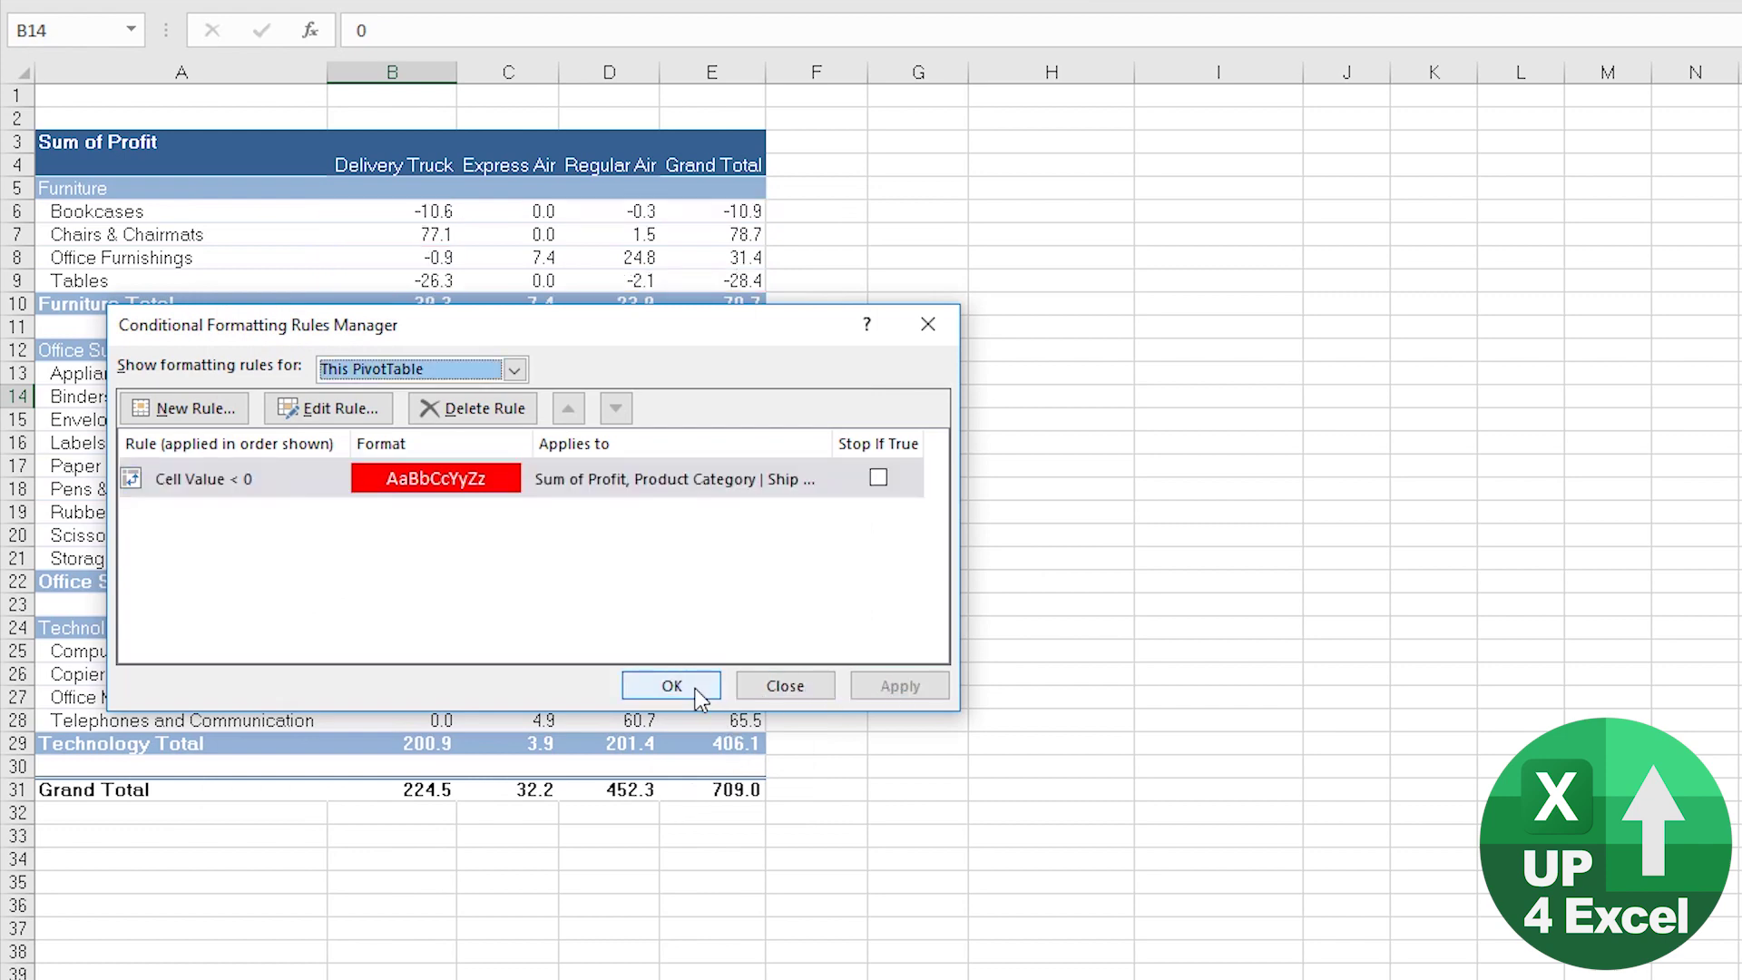
click(696, 688)
mouse_move(408, 582)
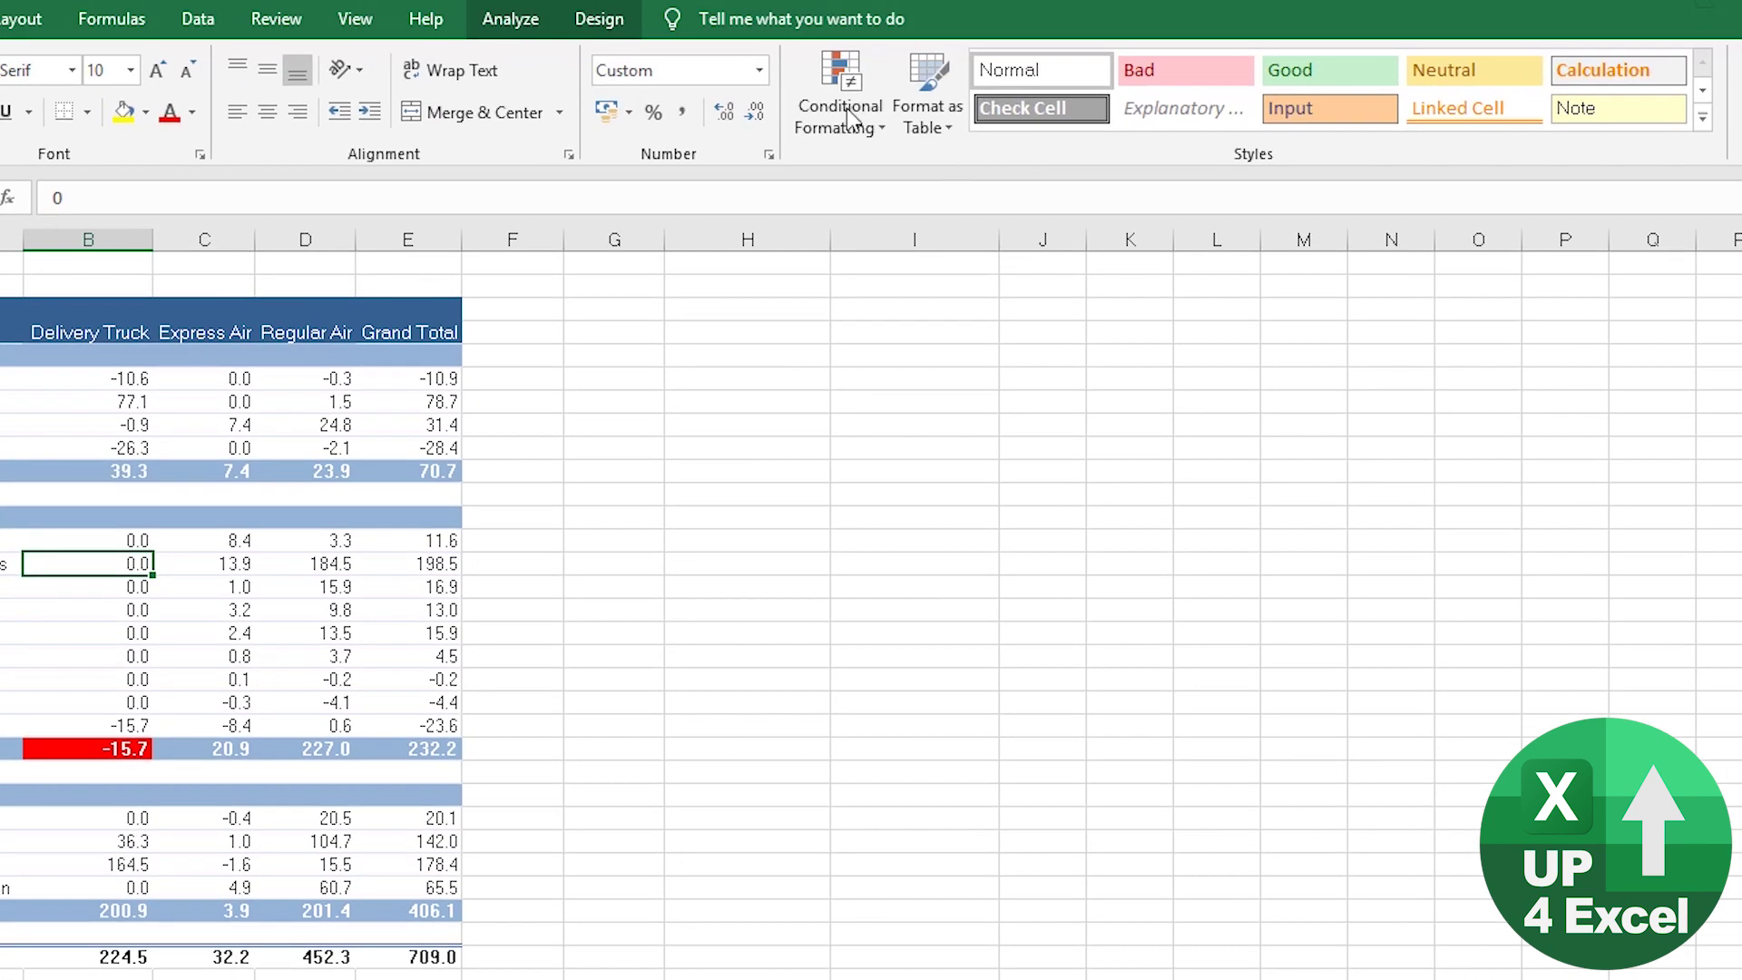
Rescope the rule to the B9 detail cell's Product Sub-Category and Ship Mode values.
click(840, 100)
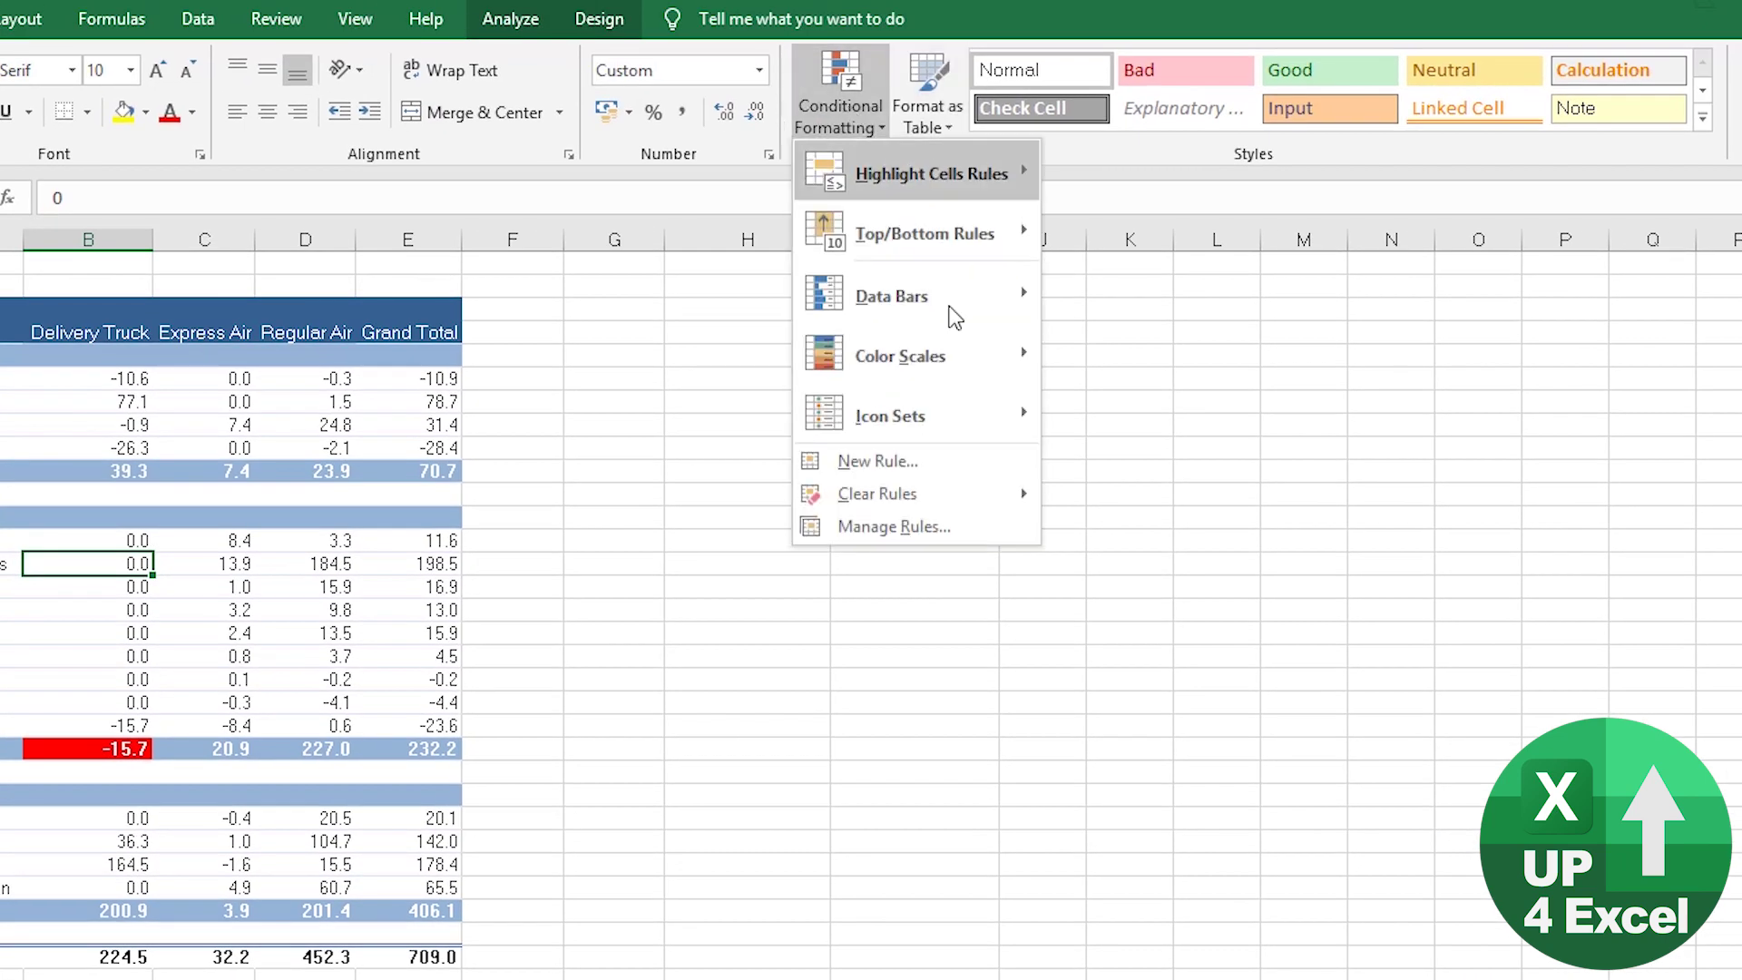
click(894, 526)
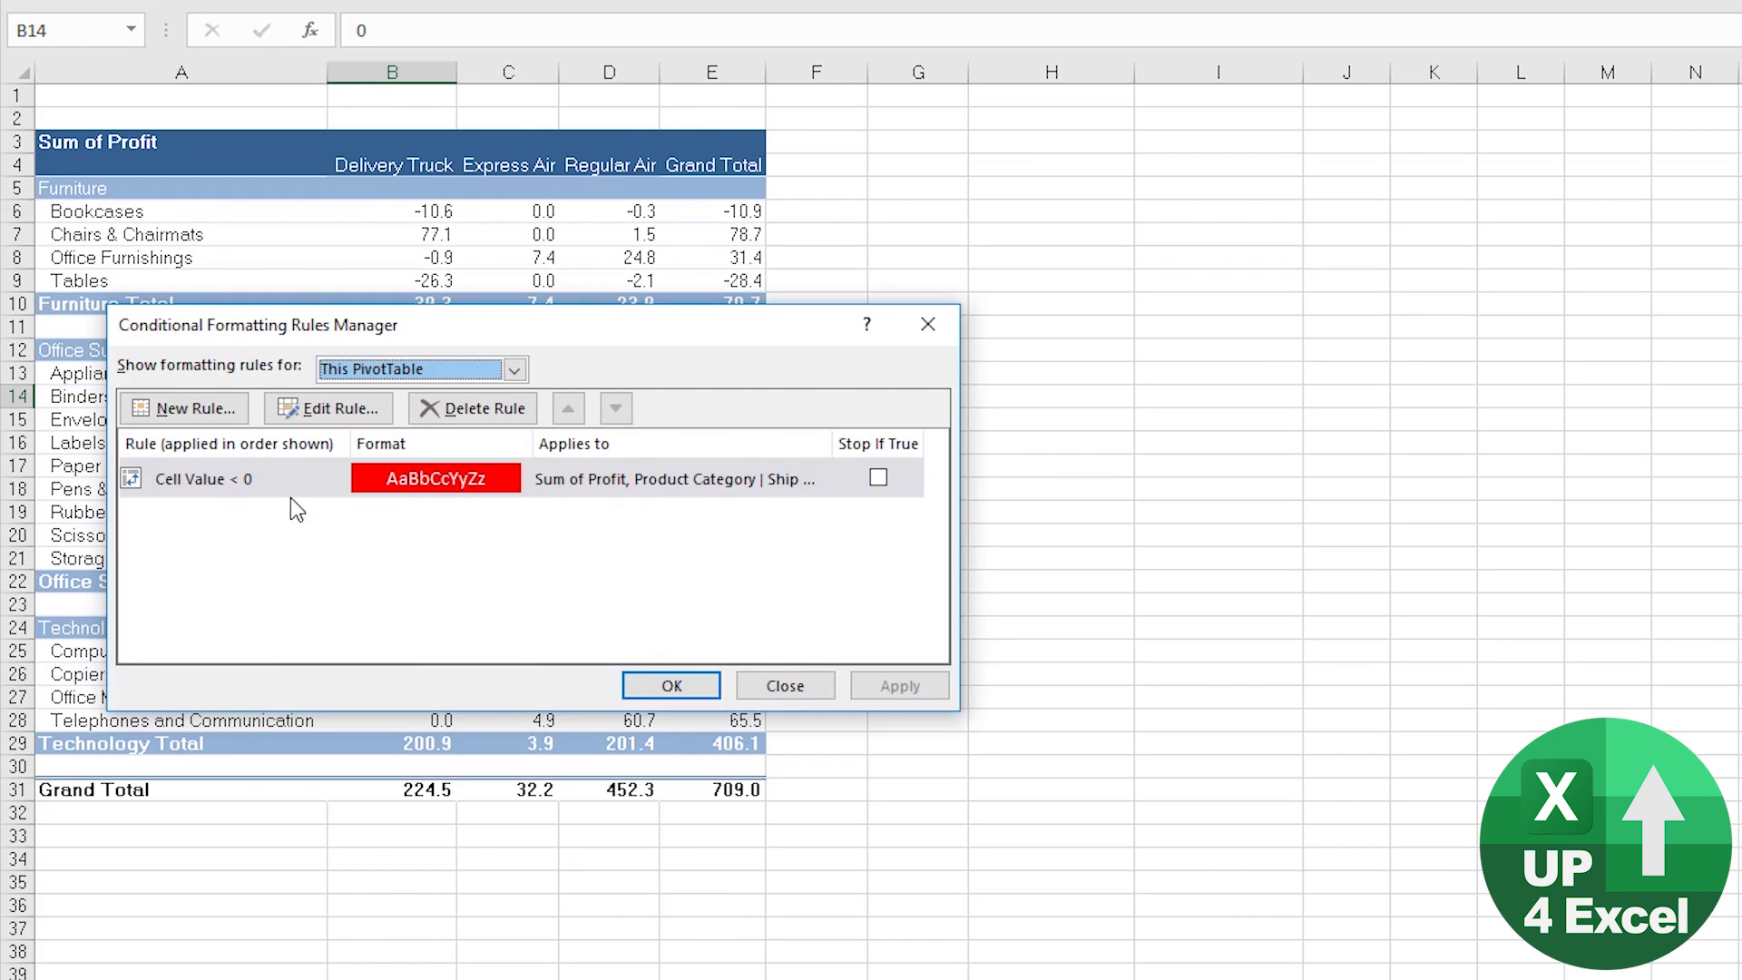
click(296, 490)
click(336, 410)
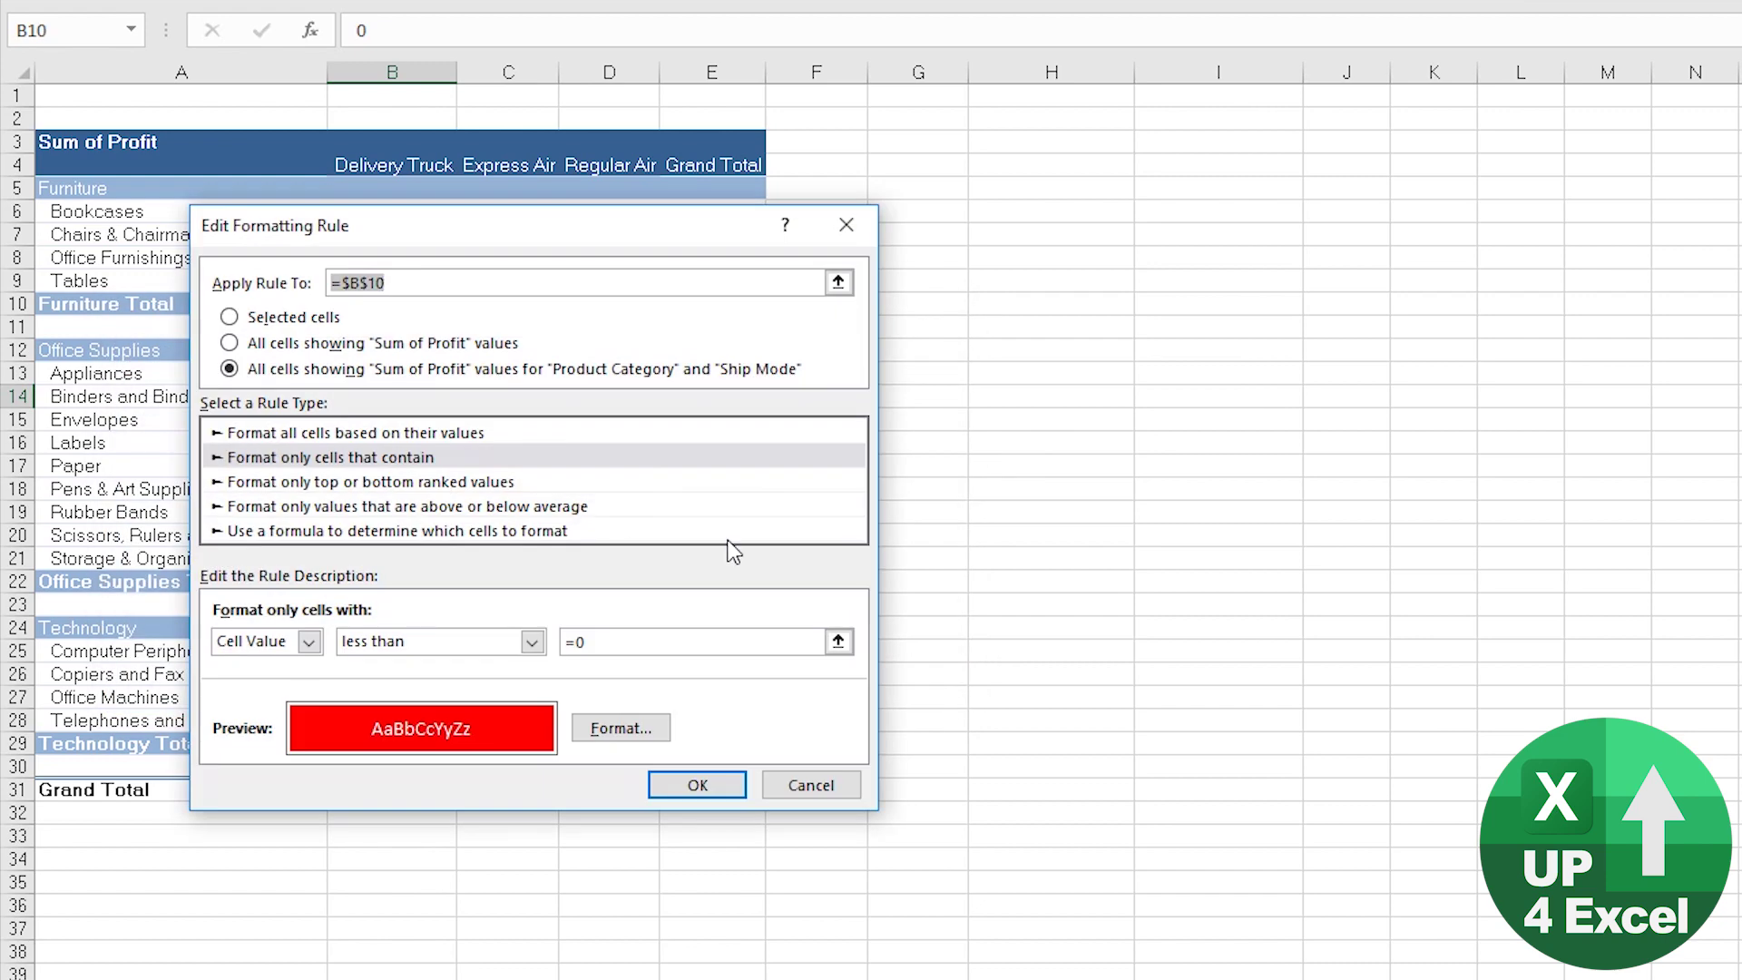
drag(549, 231, 552, 358)
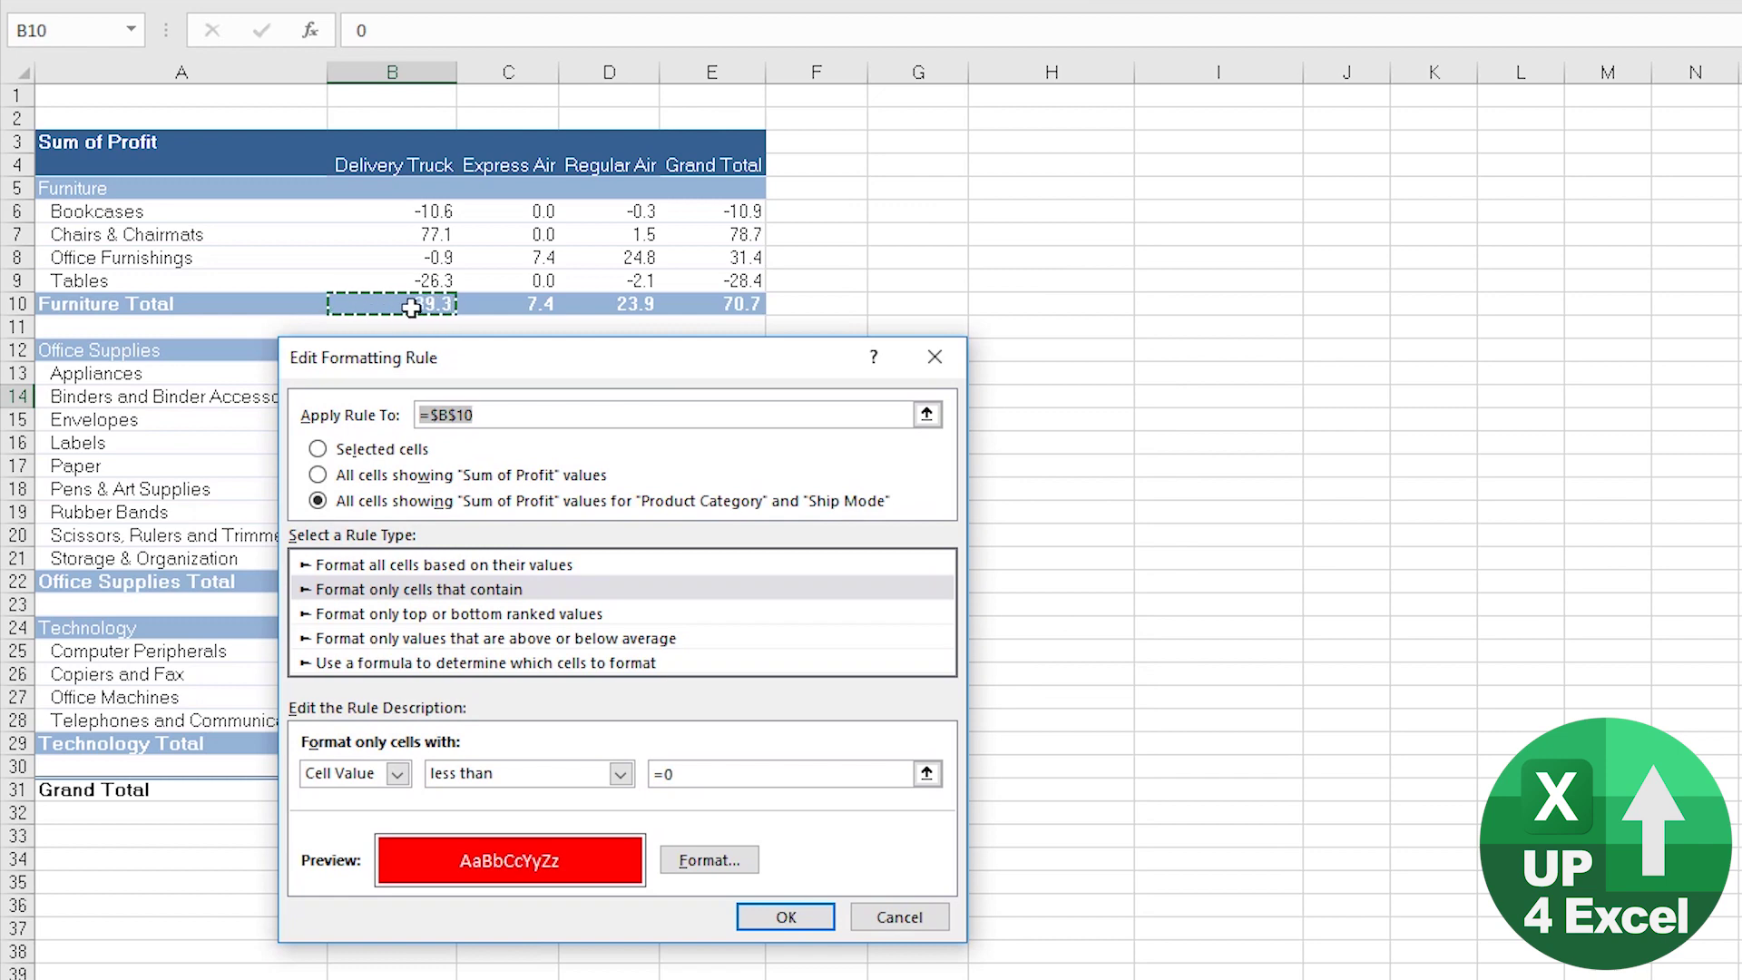
click(446, 281)
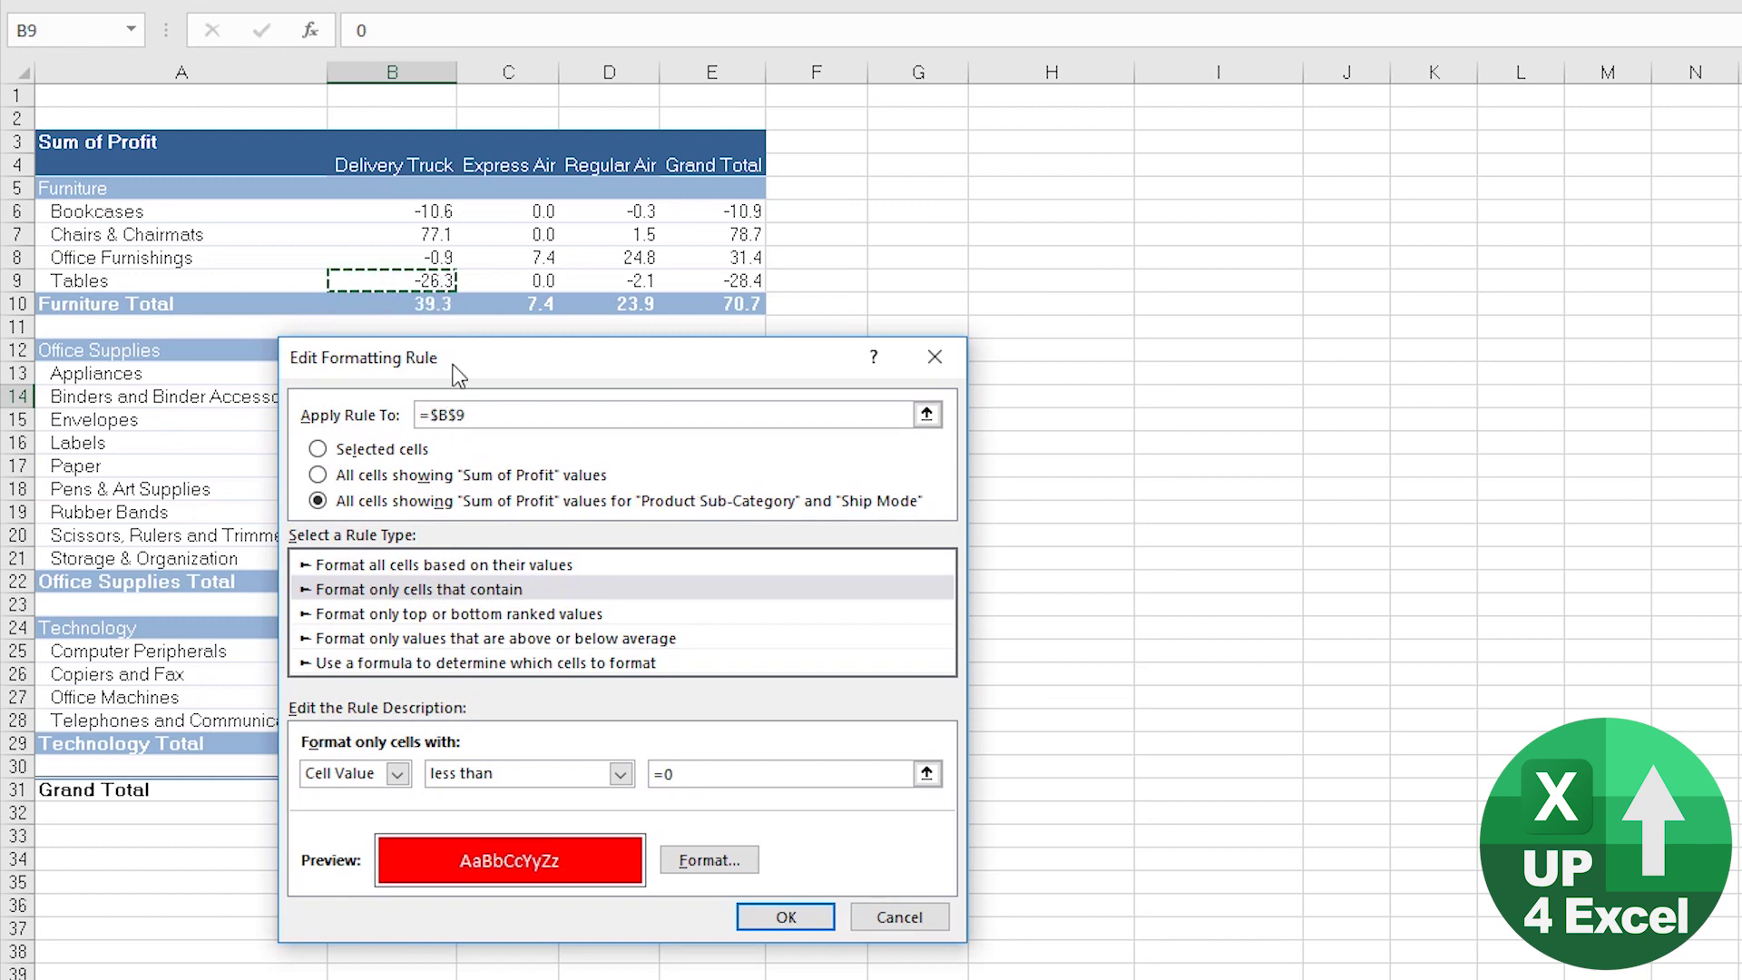
click(786, 918)
click(894, 686)
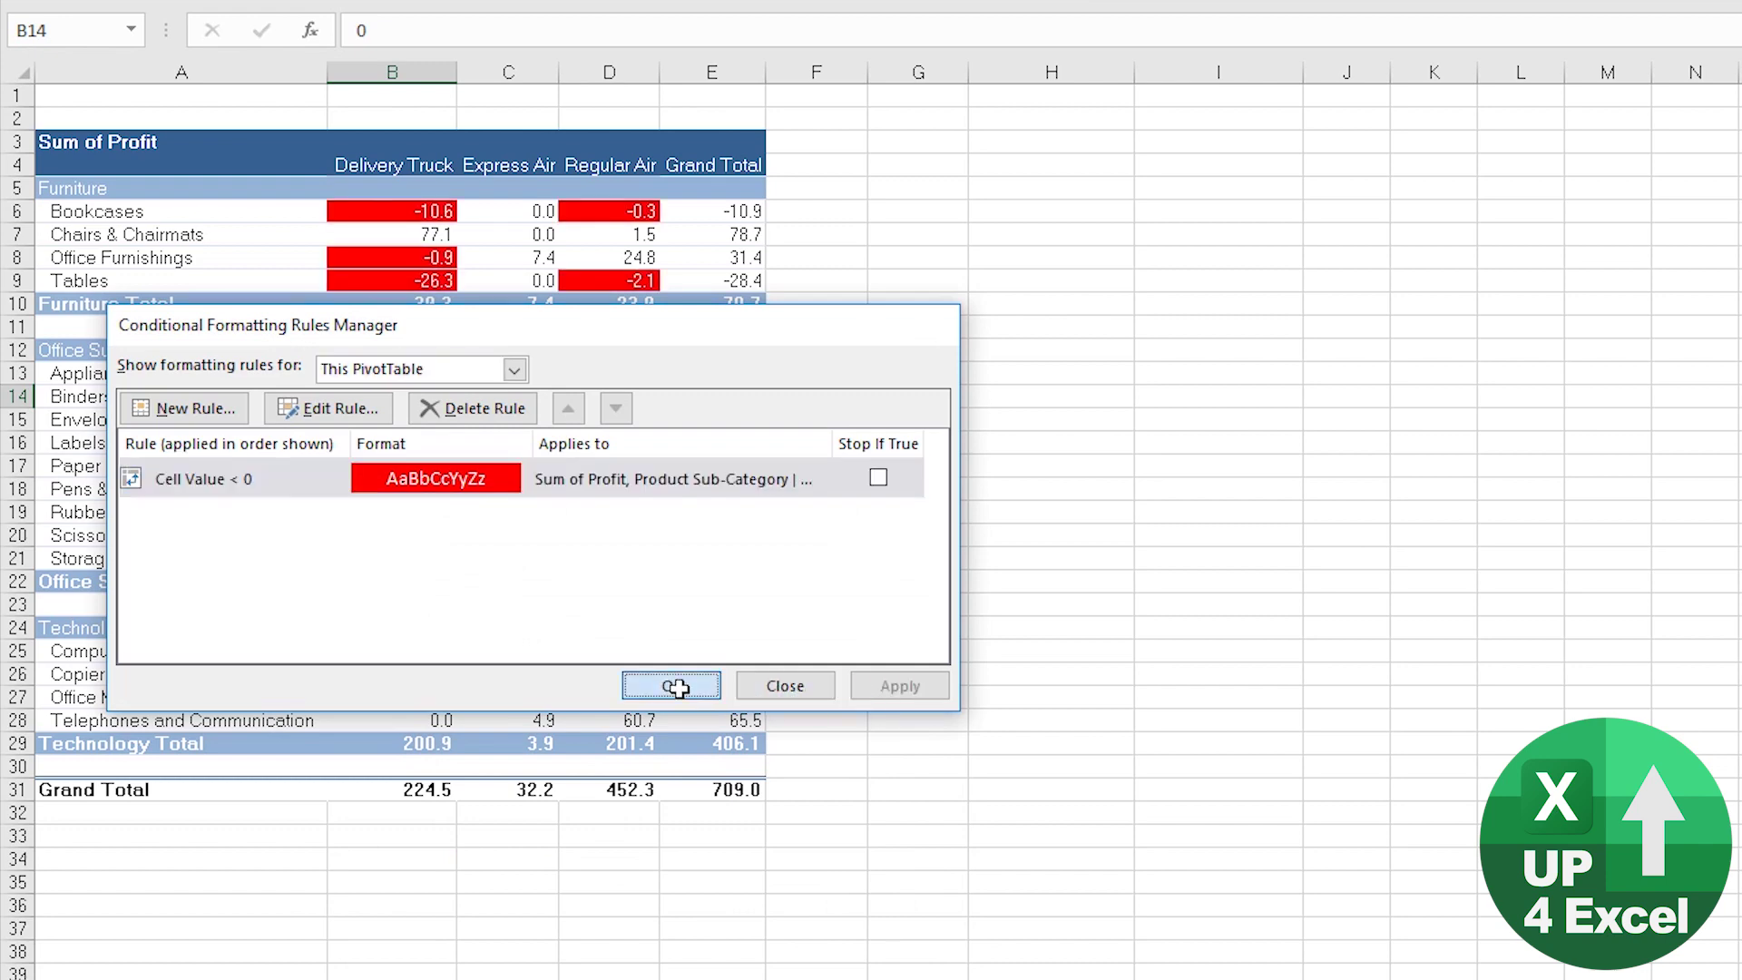
click(673, 687)
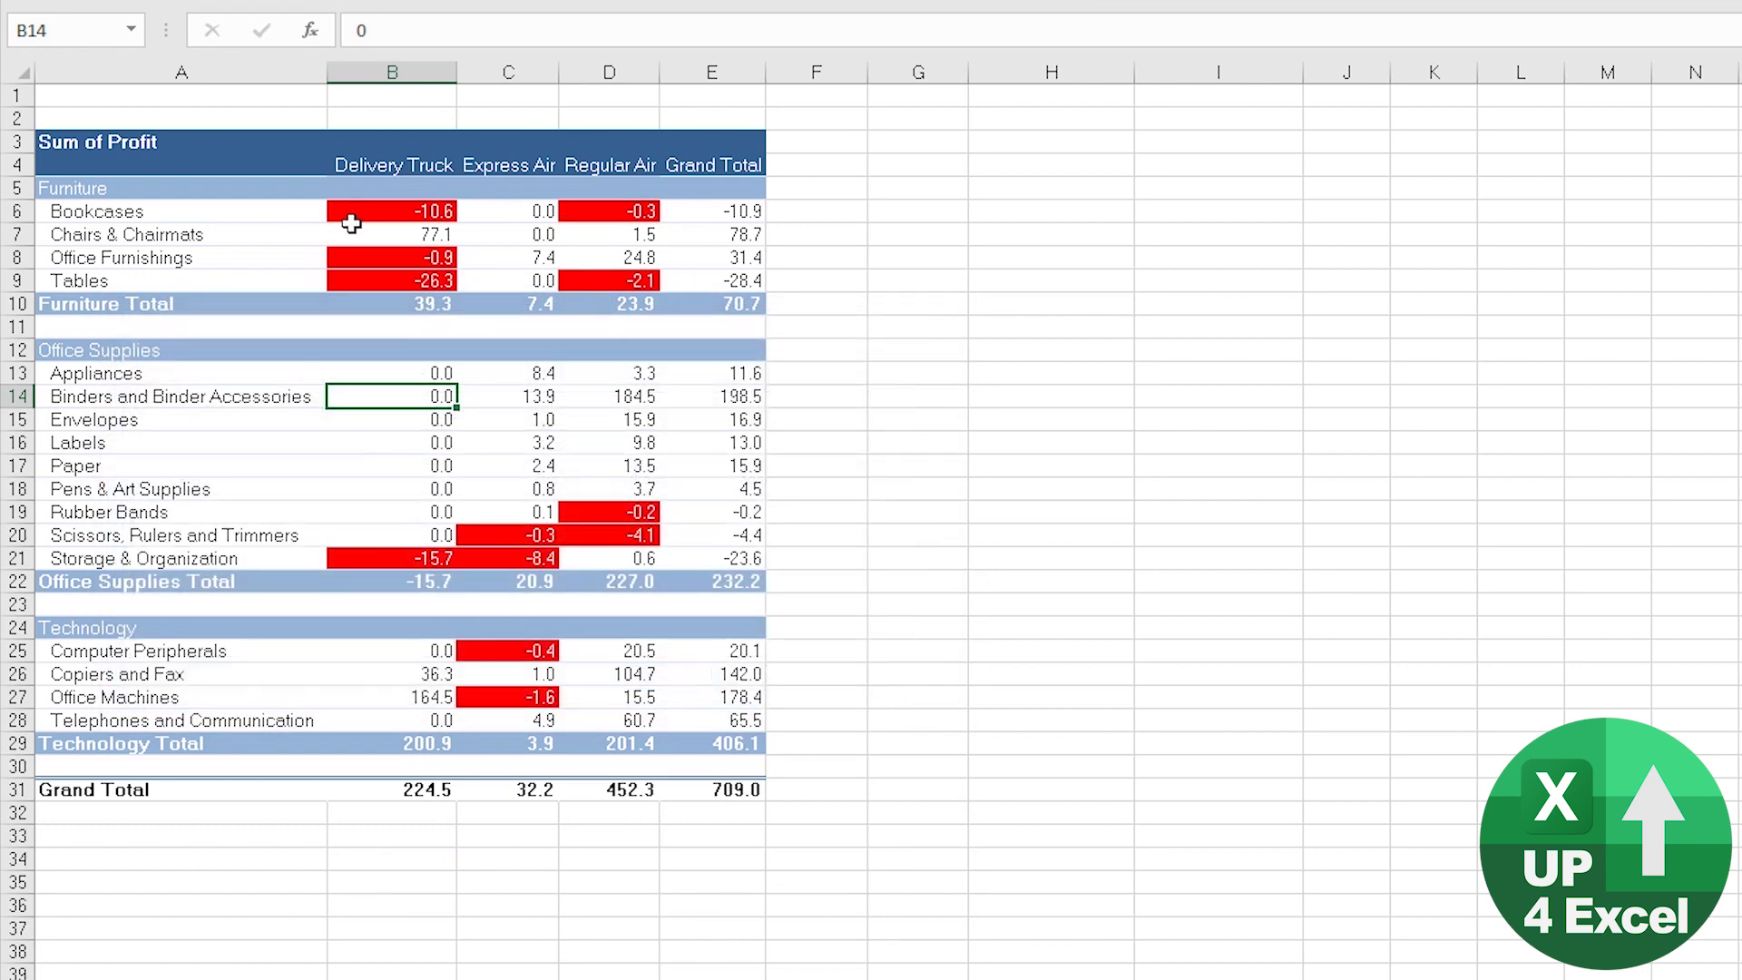